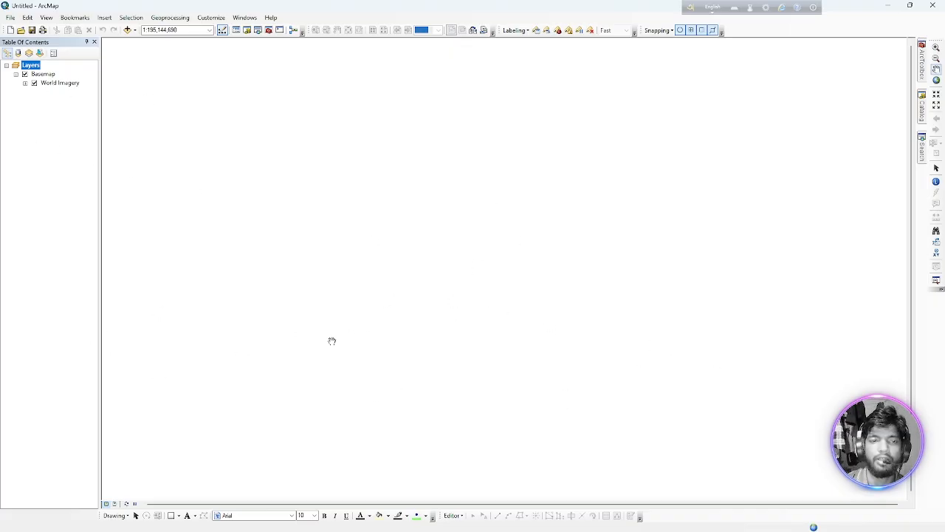
Examine how the mouse wheel zooms the World Imagery basemap in and out around South Asia and the Bay of Bengal delta.
scroll(615, 242, up, 2)
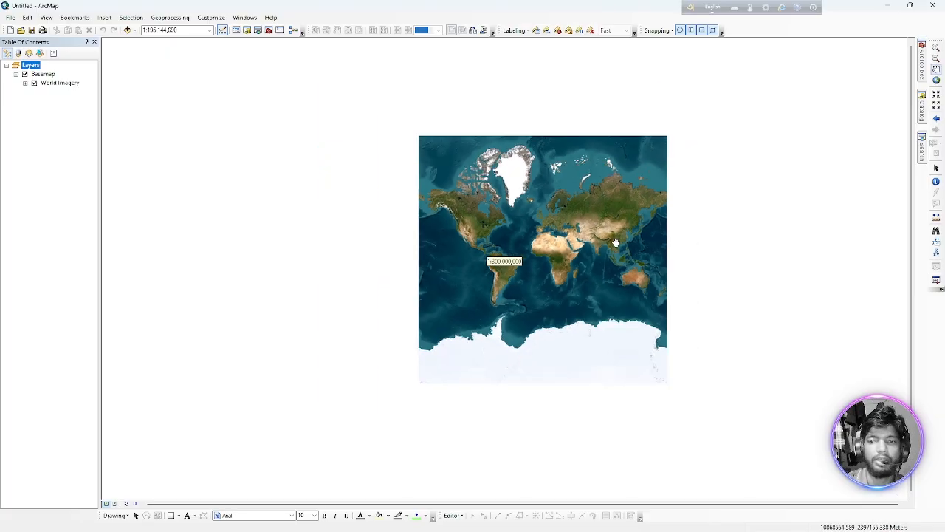
scroll(615, 242, down, 4)
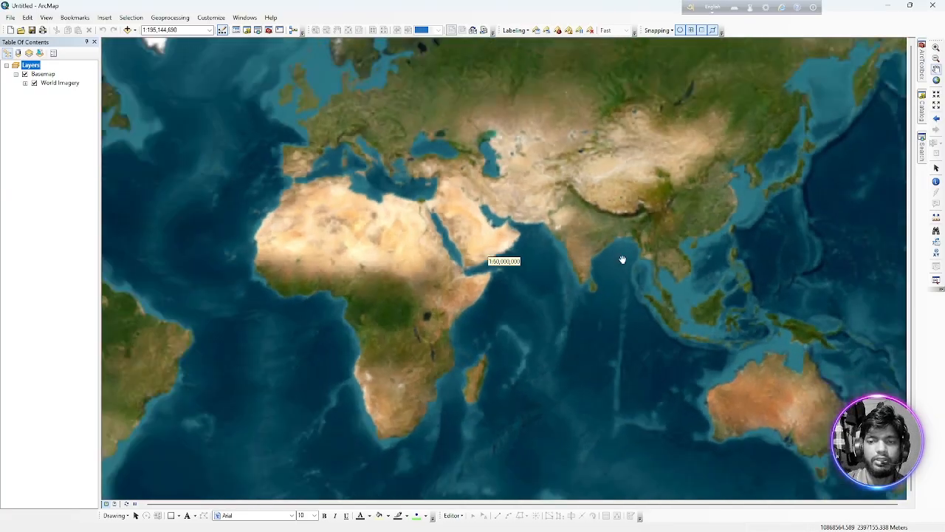
scroll(622, 259, up, 1)
scroll(628, 256, down, 2)
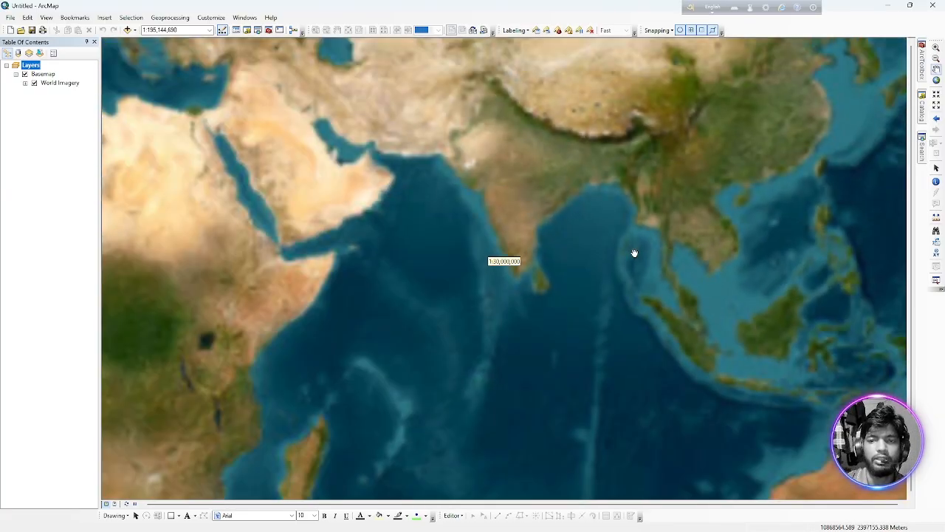
scroll(609, 172, down, 3)
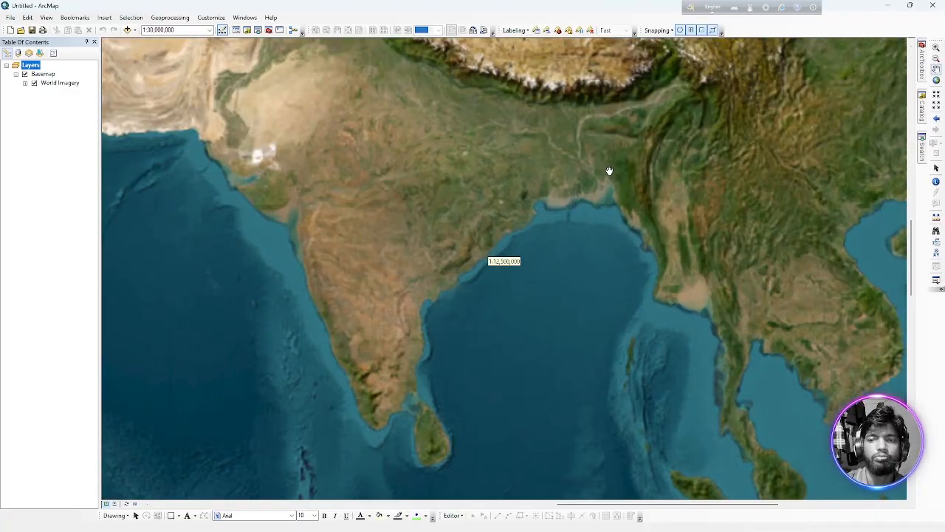
scroll(609, 171, down, 3)
drag(576, 155, 509, 295)
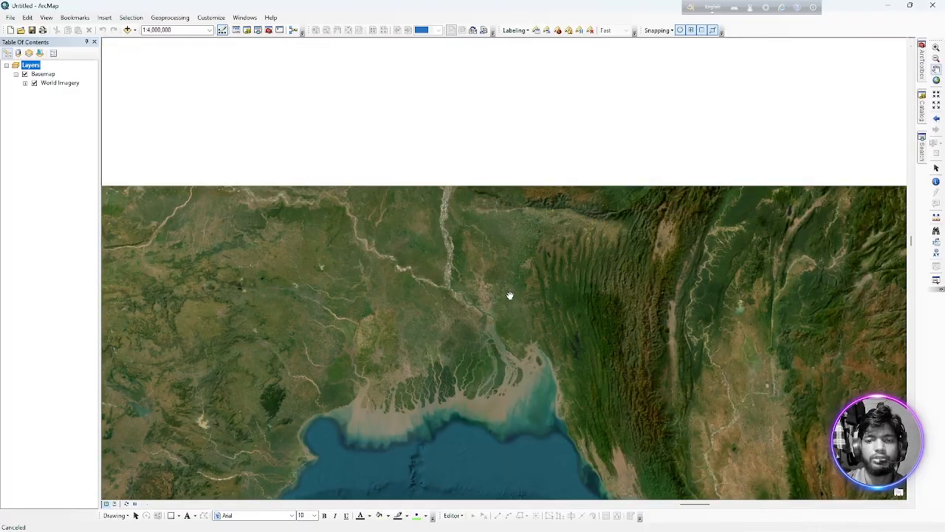
scroll(467, 282, up, 1)
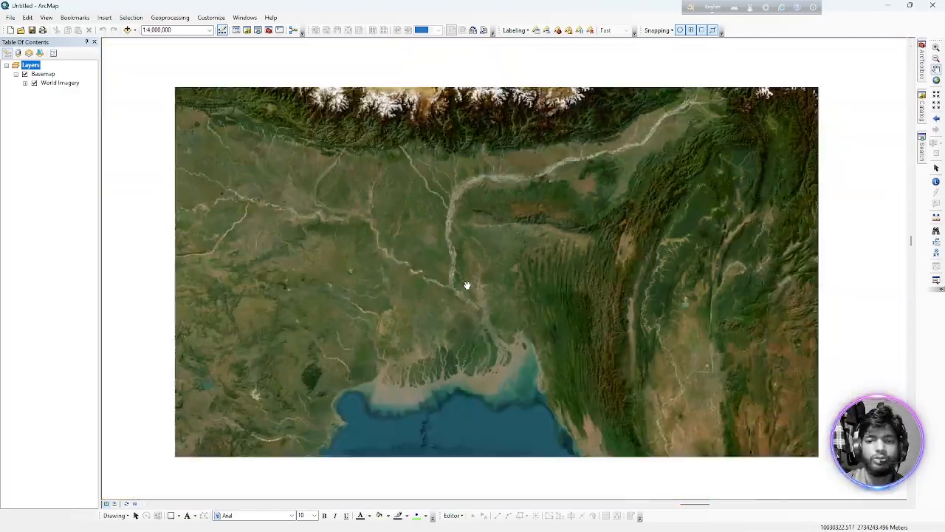
scroll(466, 283, down, 1)
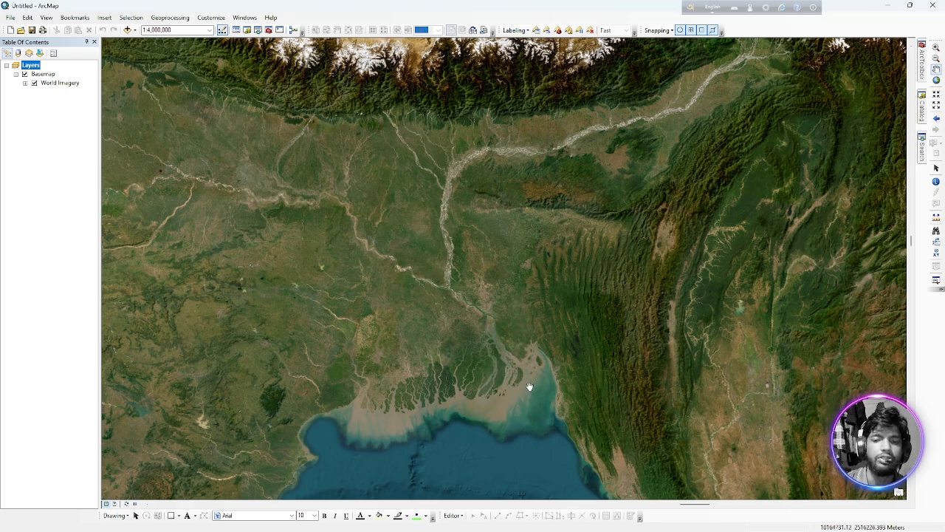
scroll(456, 374, up, 2)
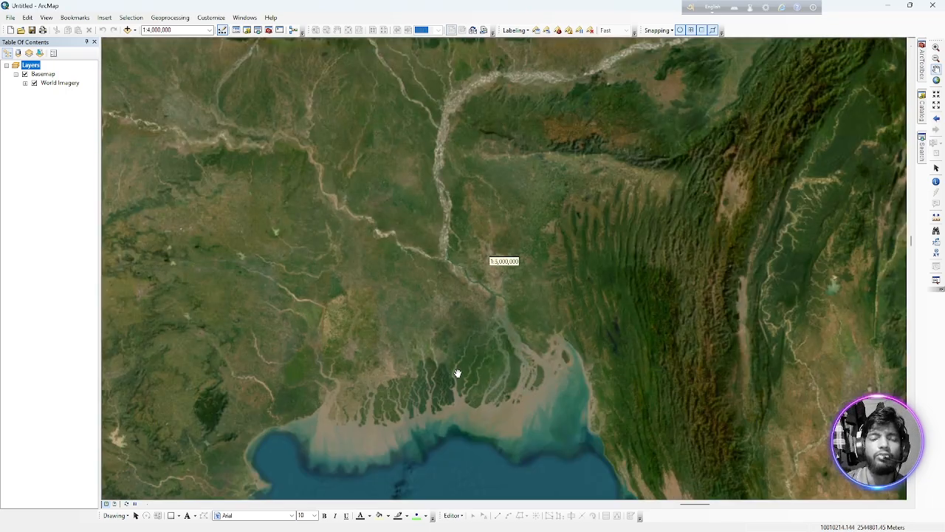
scroll(457, 373, up, 2)
scroll(457, 374, down, 2)
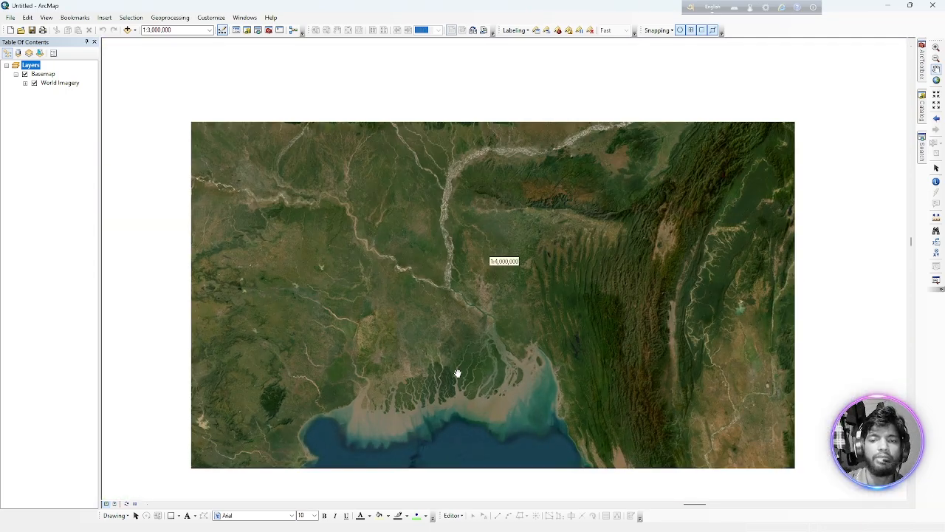
scroll(423, 312, up, 2)
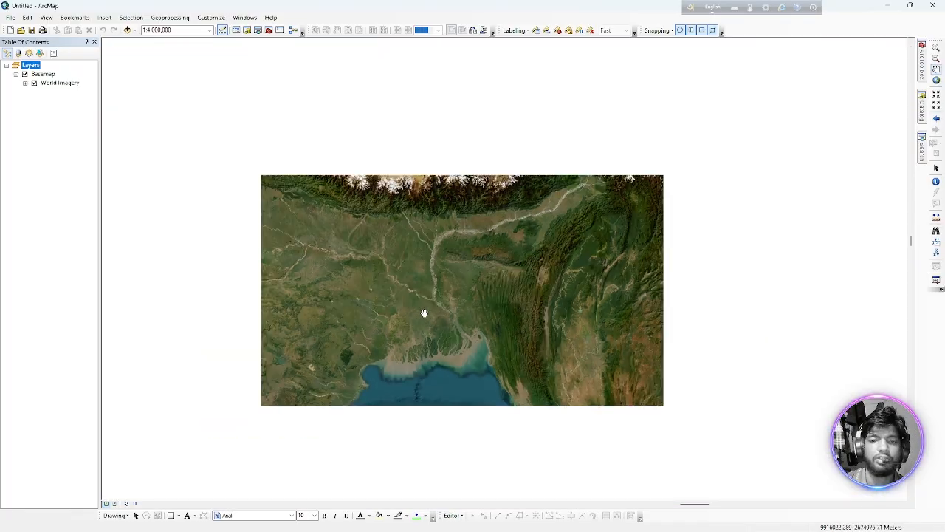
scroll(423, 313, down, 2)
scroll(424, 312, up, 1)
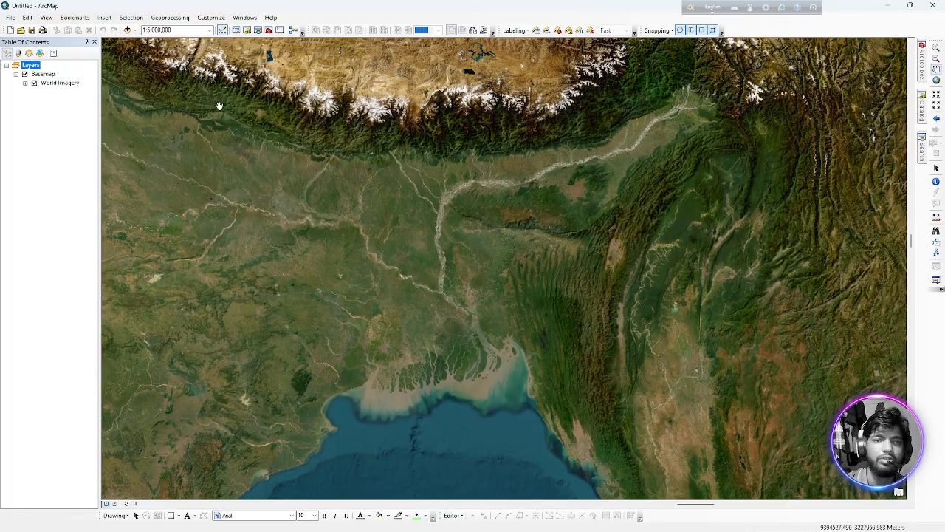
Apply the Zooms Out option for rolling the mouse wheel forward in the general ArcMap options.
click(213, 19)
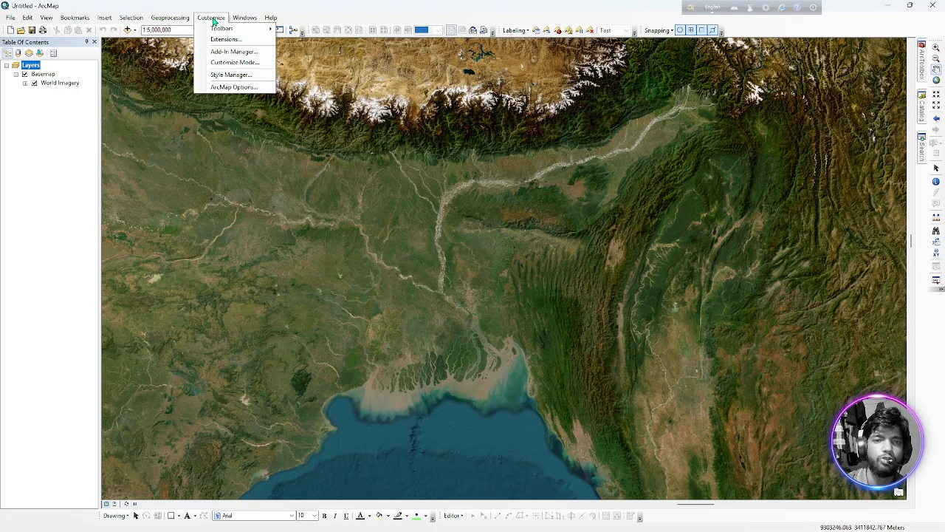
click(233, 87)
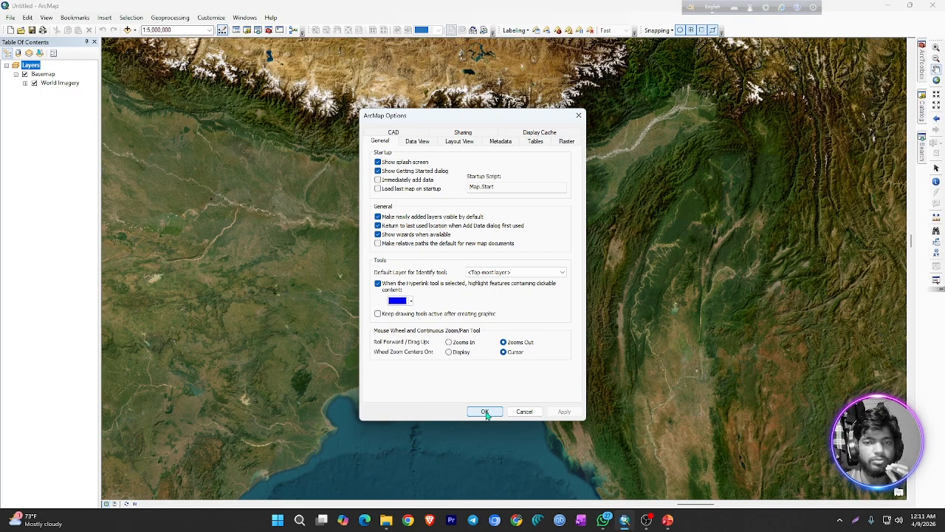
click(449, 342)
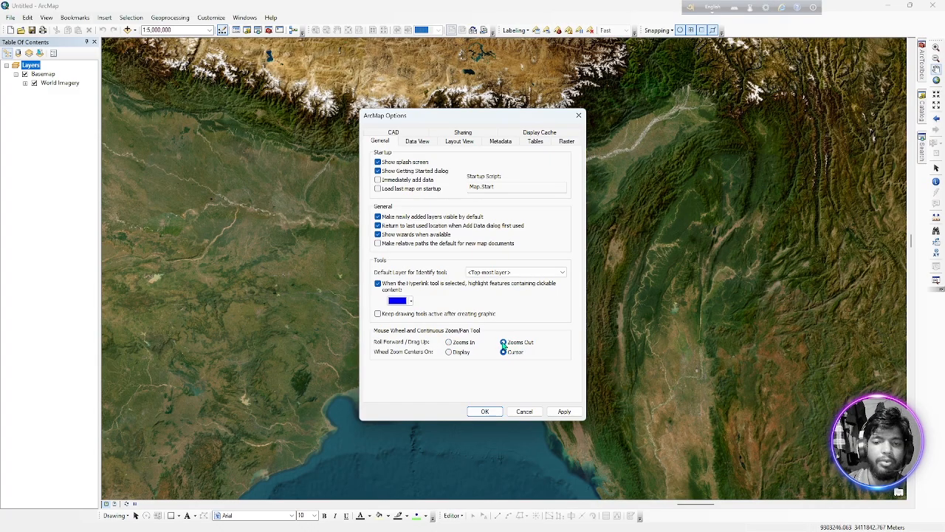
click(565, 411)
click(484, 412)
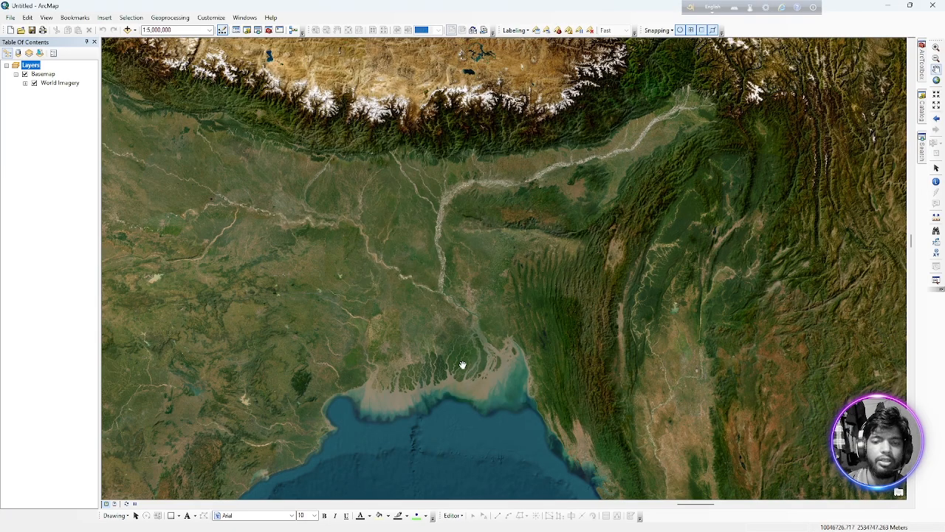
Test the applied mouse wheel zoom direction on the basemap over the delta region.
scroll(461, 364, up, 3)
scroll(463, 334, down, 6)
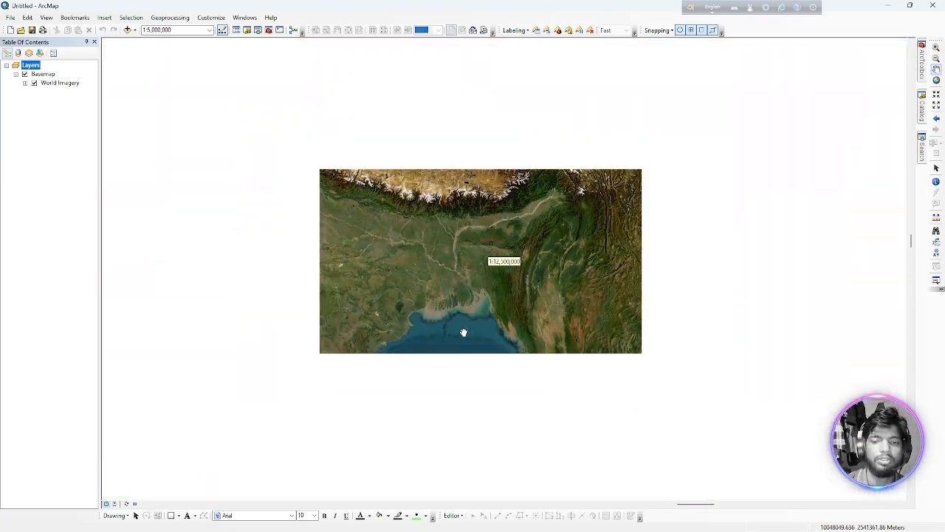
scroll(420, 232, up, 4)
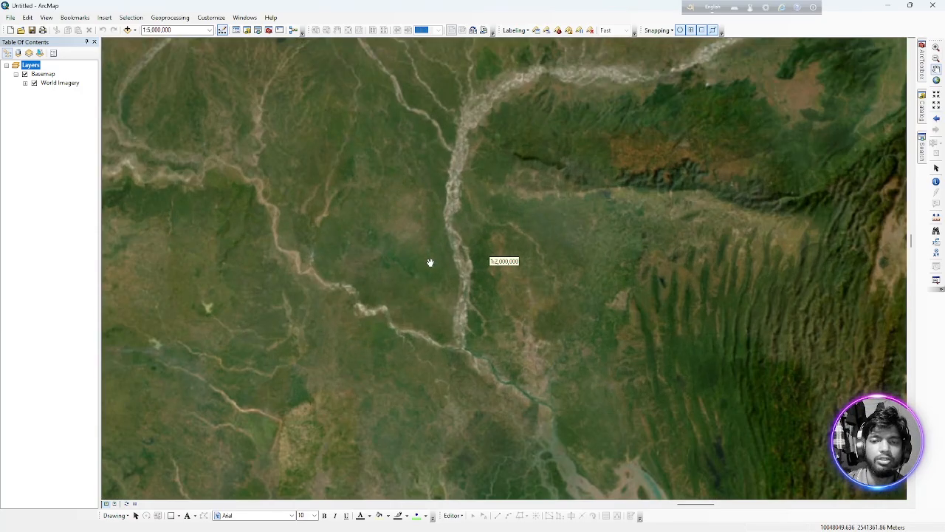
scroll(436, 316, down, 4)
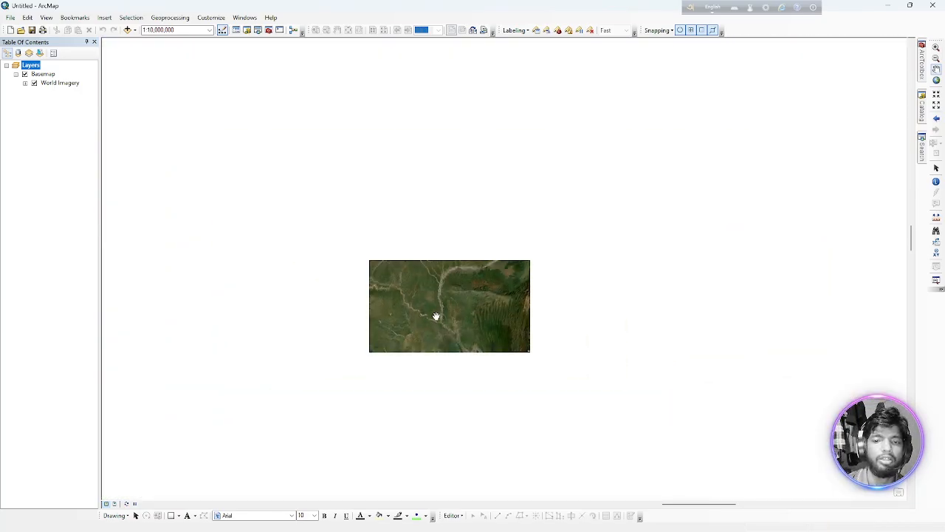
scroll(464, 322, down, 1)
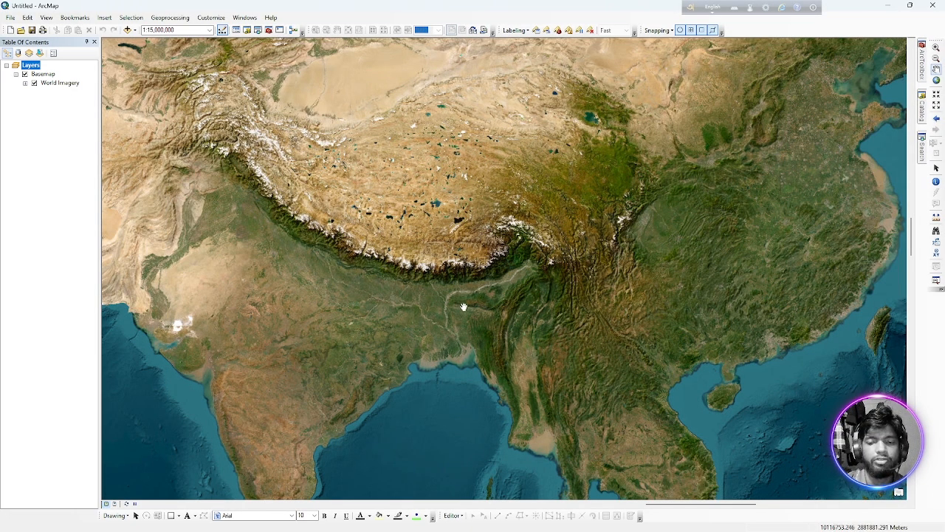
Switch to the GIS_03.pptx presentation in PowerPoint, review the Topics slide and return to ArcMap.
mouse_move(671, 518)
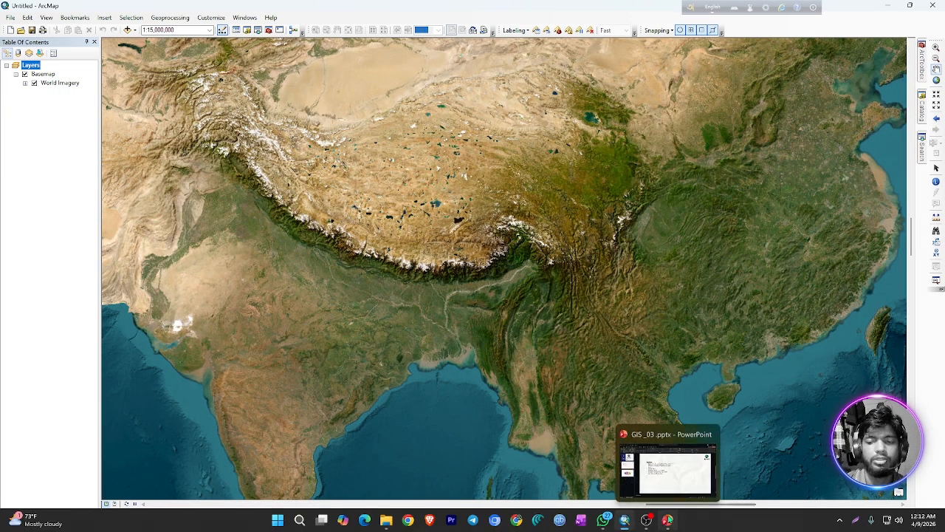
click(665, 465)
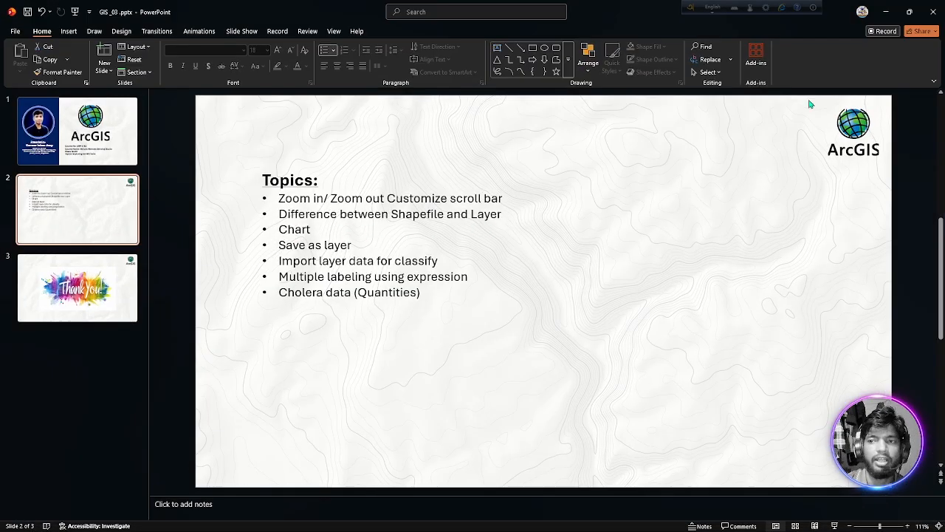
click(885, 12)
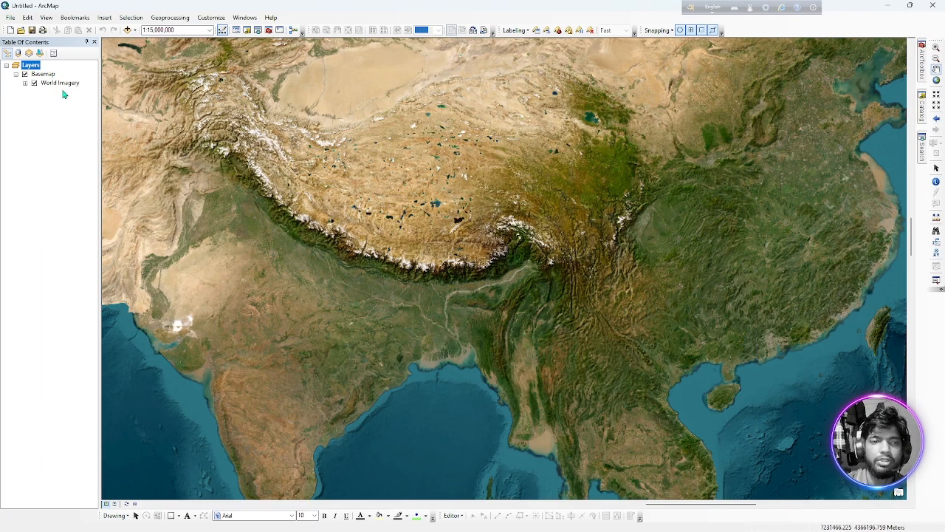
Remove the Basemap group layer from the map.
right_click(43, 74)
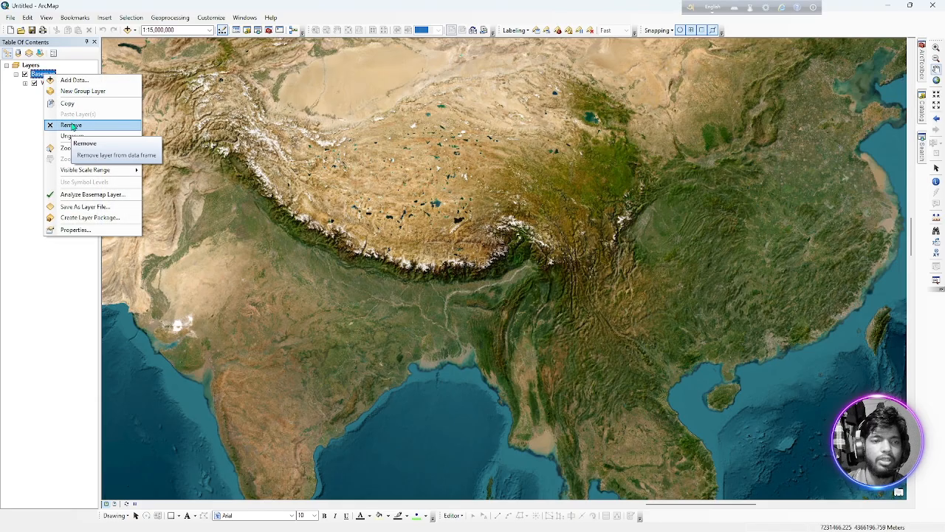
click(70, 124)
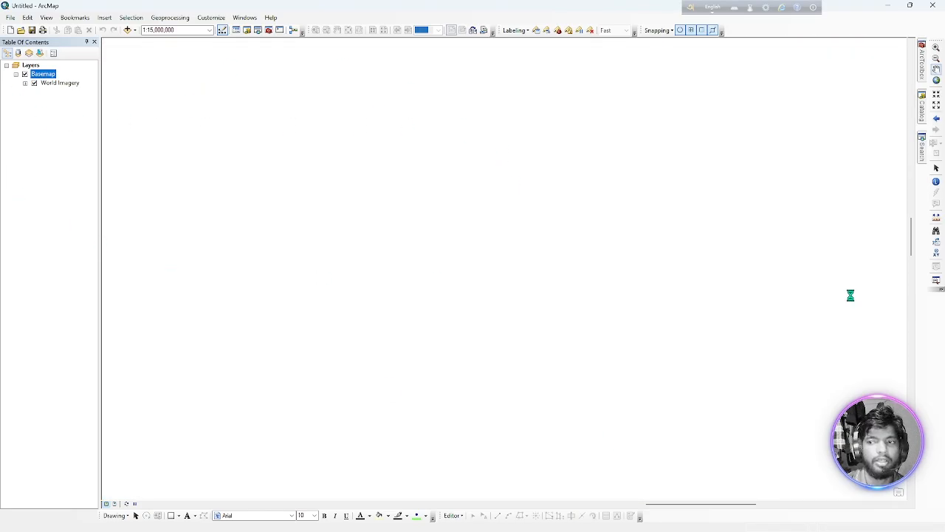
Add BD_admin_boundary.shp to the empty map from the BD Data folder inside Lab 1 of the URP 3182 course folder.
click(923, 109)
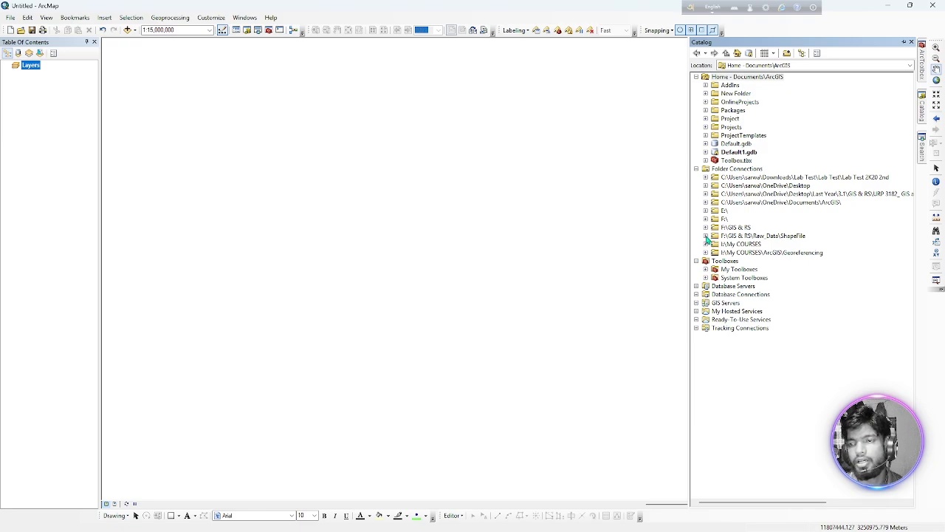
click(705, 193)
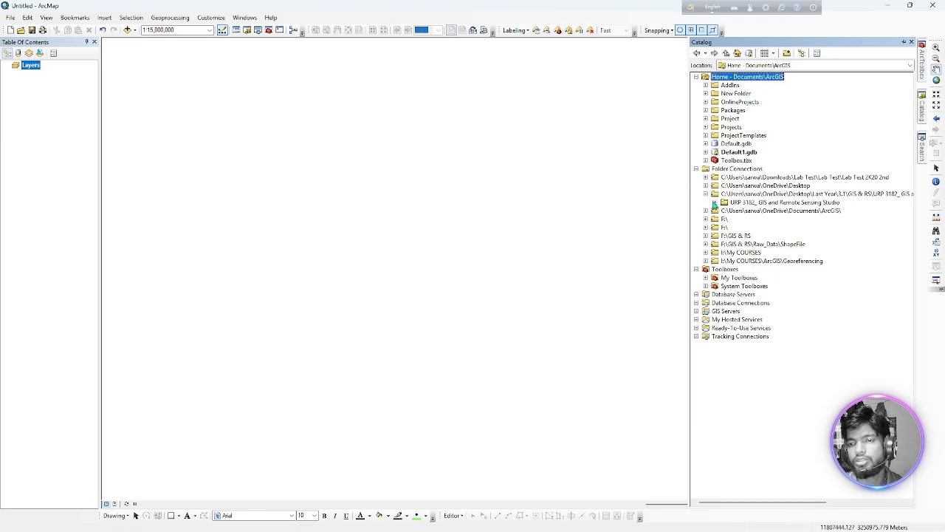
click(714, 202)
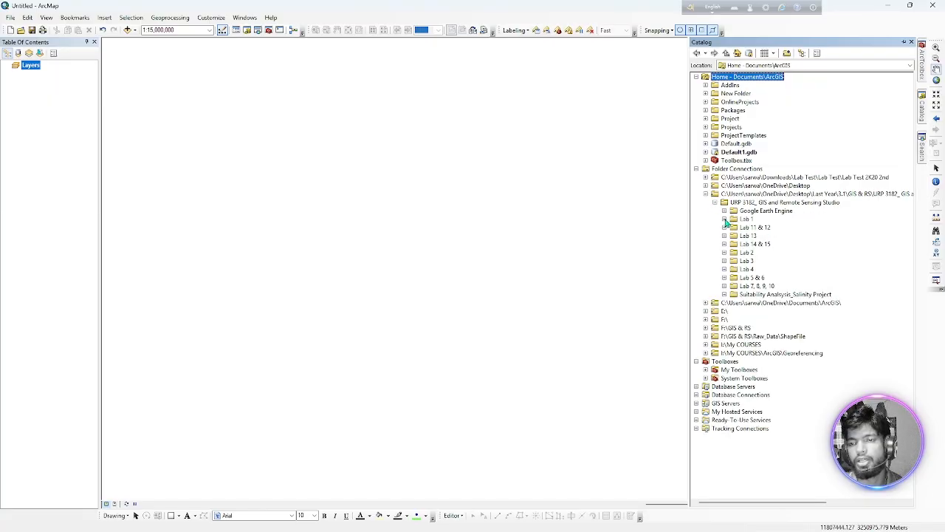
click(725, 219)
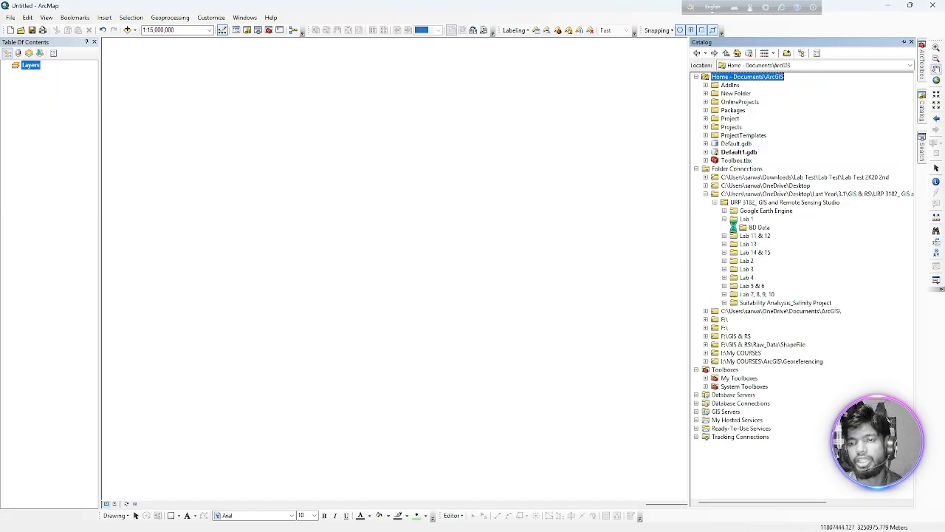
click(733, 228)
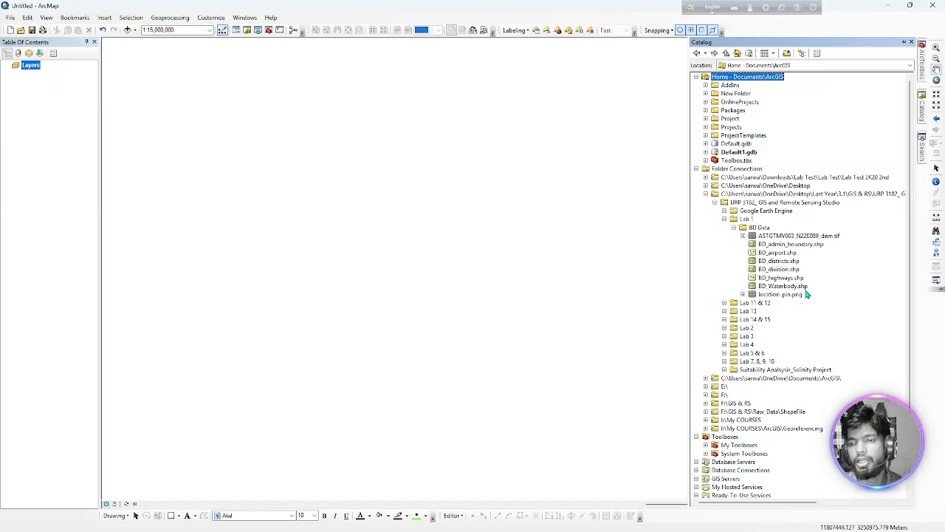
mouse_move(783, 245)
mouse_down()
mouse_move(601, 258)
mouse_move(337, 251)
mouse_up()
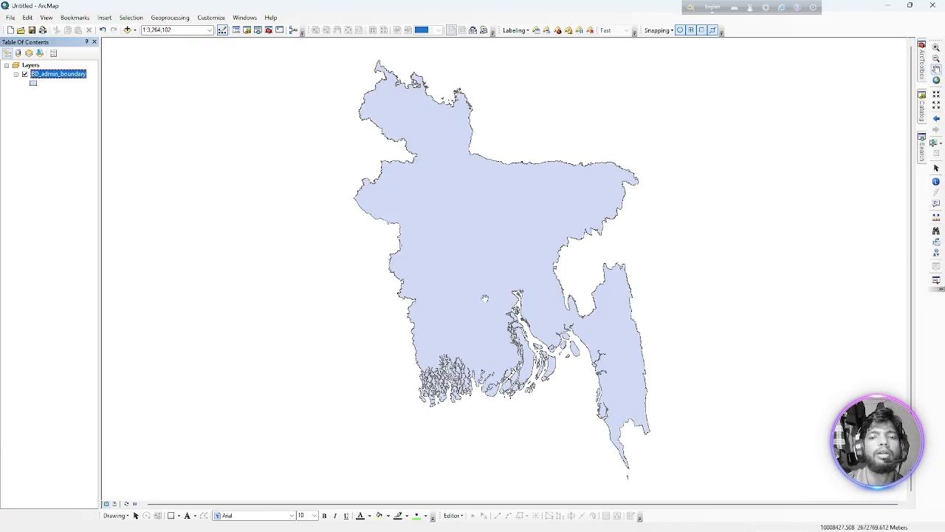
Add two more copies of the BD_admin_boundary layer to the map and show the source shapefile in the Catalog.
drag(66, 76, 253, 178)
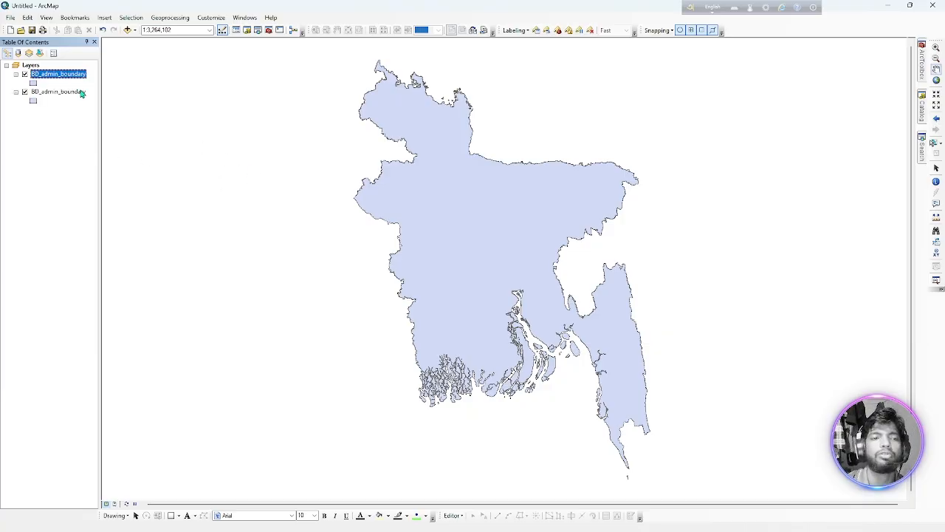
drag(78, 97, 179, 145)
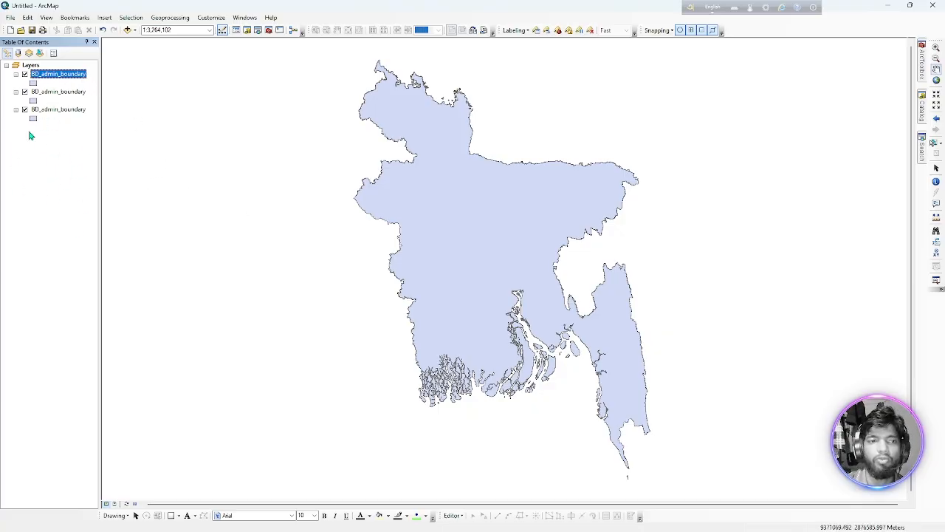
click(924, 111)
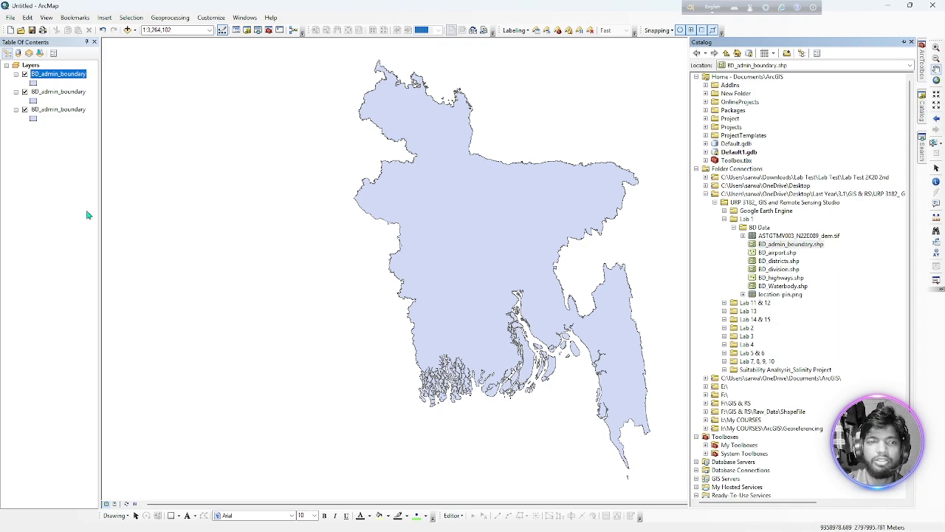
Set the fill symbol of the second BD_admin_boundary layer to Yellow and of the third one to Lilac.
click(34, 101)
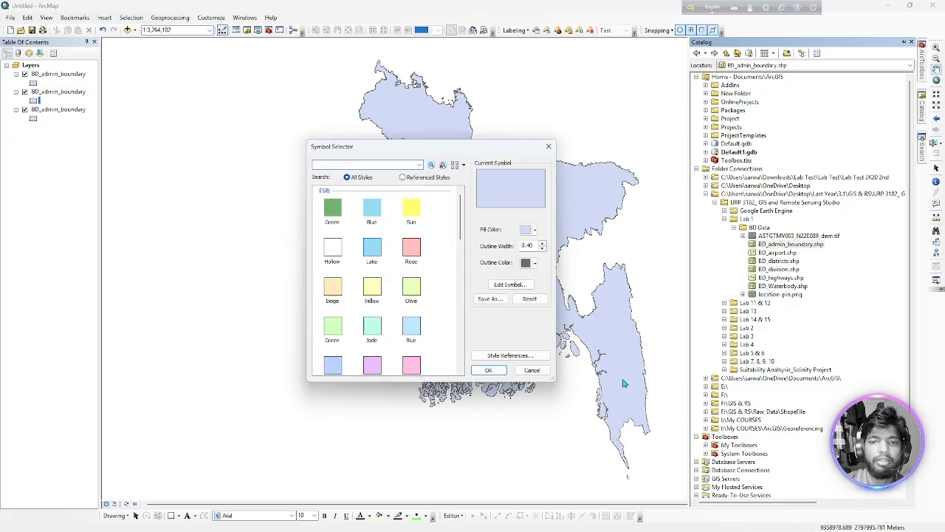
click(378, 292)
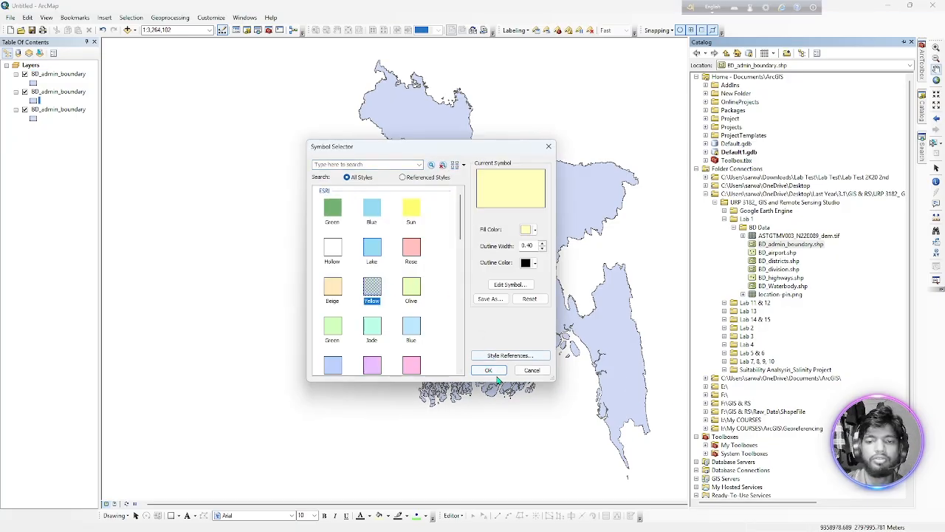
click(488, 370)
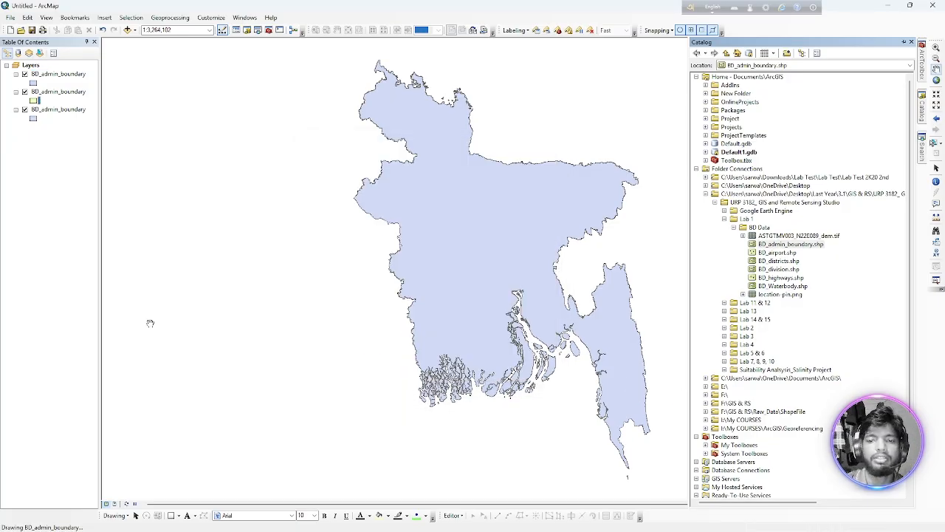
click(33, 118)
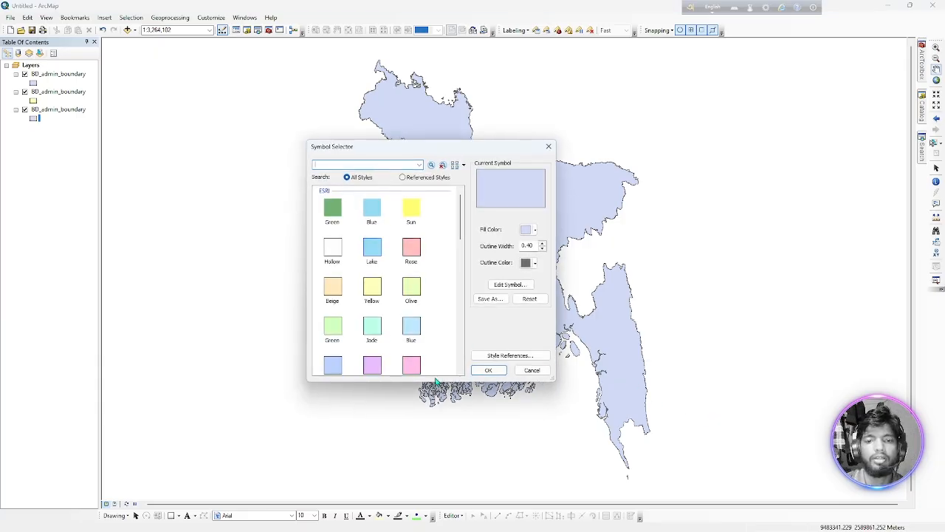
click(372, 361)
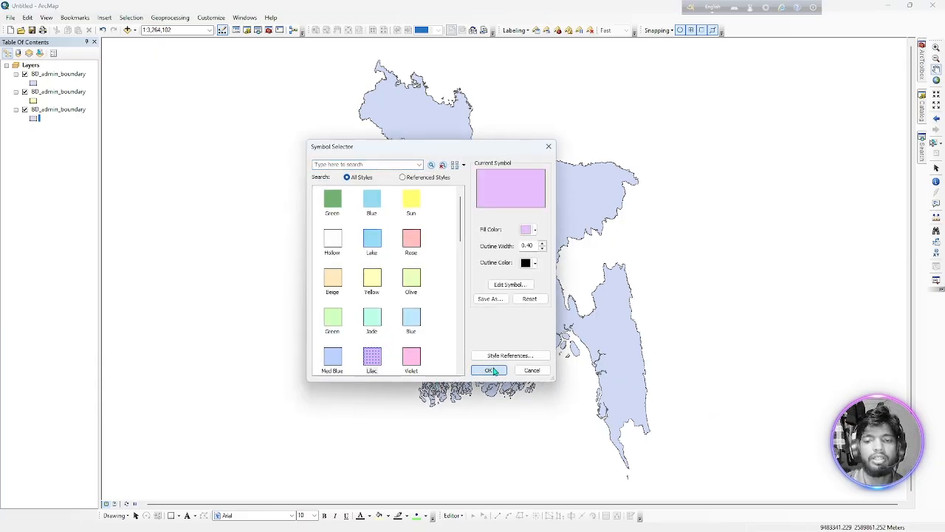
click(487, 370)
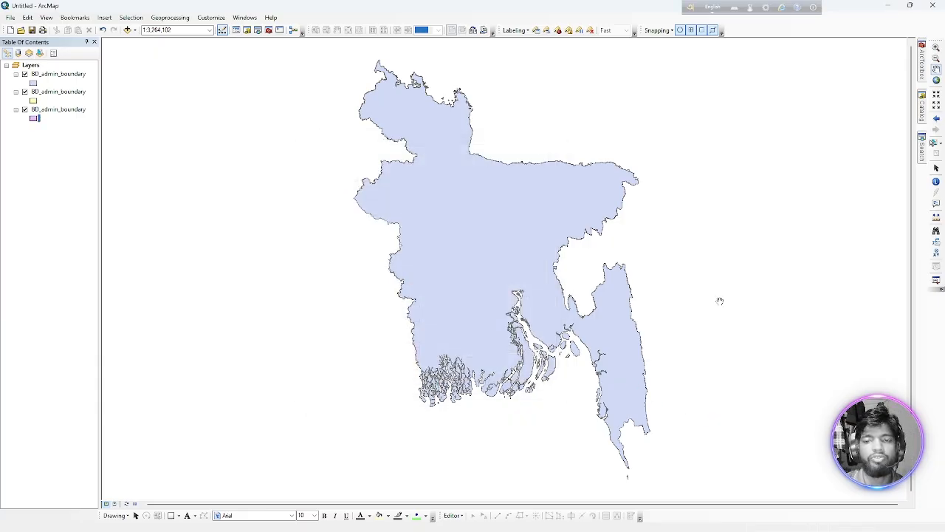
Hide the top two BD_admin_boundary layers one after the other to compare the layer colours, and show both again.
click(24, 73)
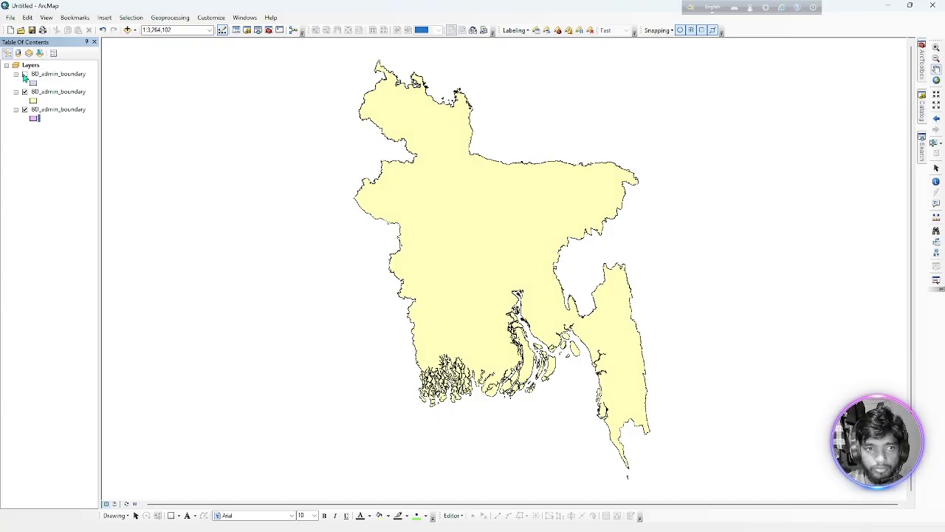
click(25, 92)
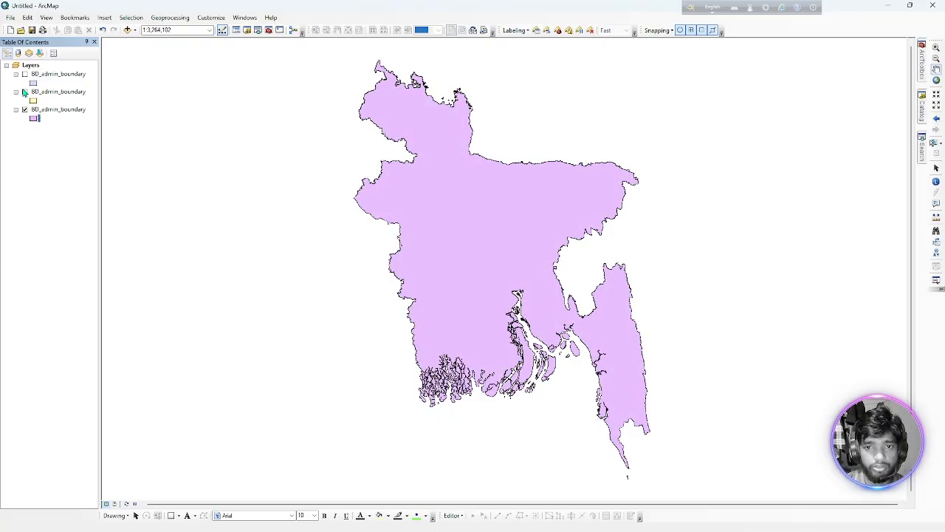
click(25, 91)
click(25, 74)
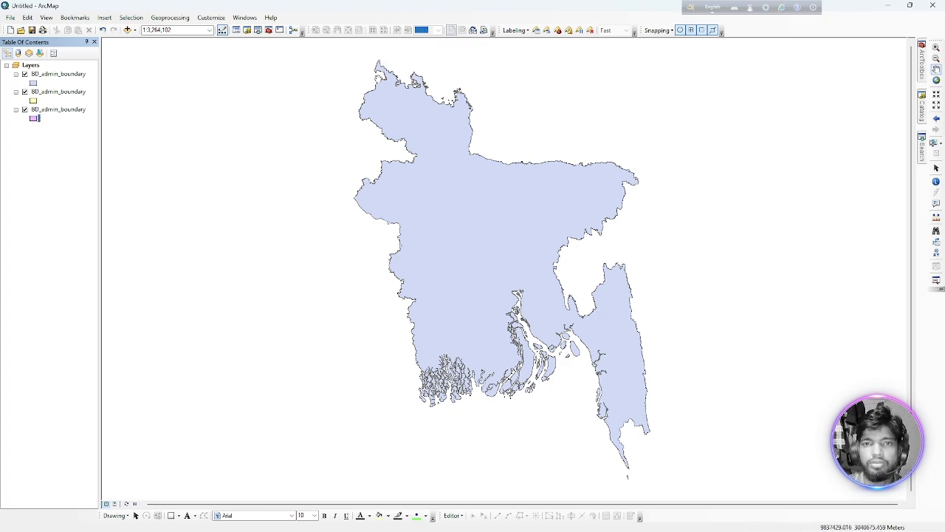
Review the list of available toolbars for the Editor toolbar, and hide and redisplay that toolbar.
double_click(779, 34)
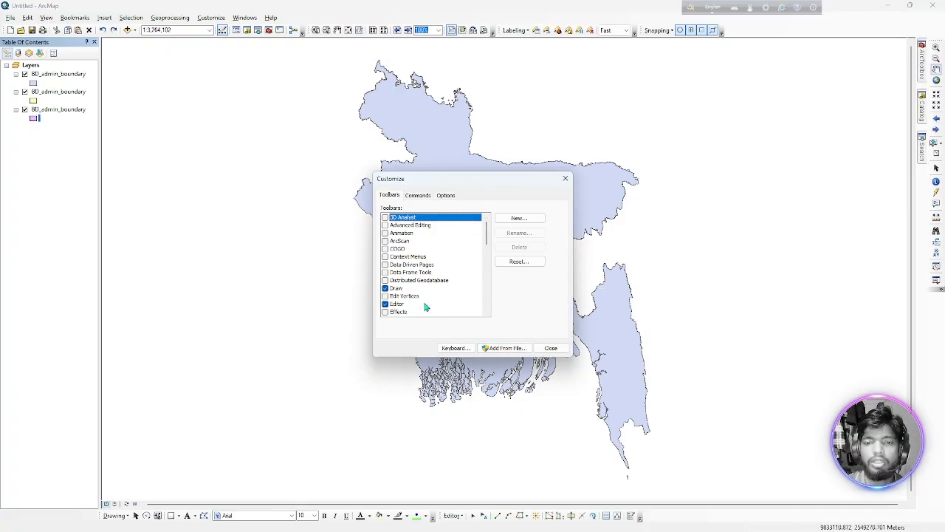
click(565, 178)
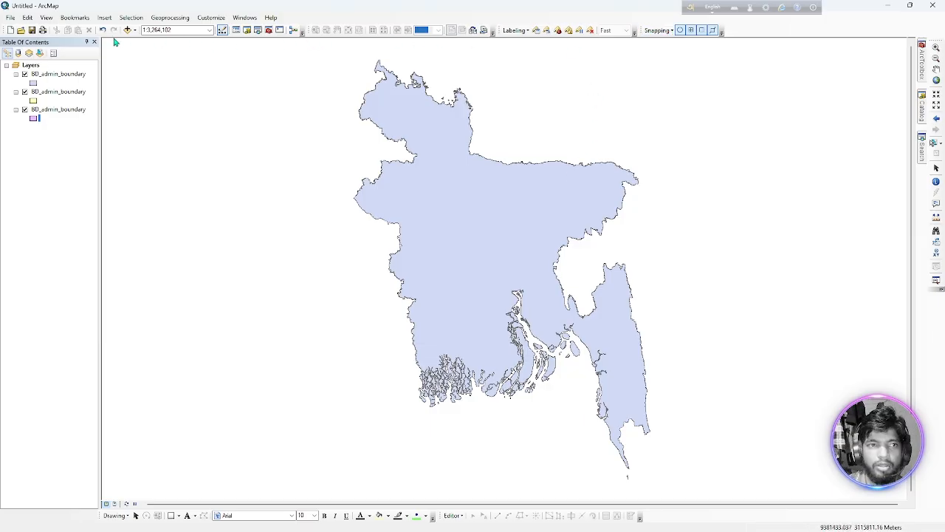
click(222, 31)
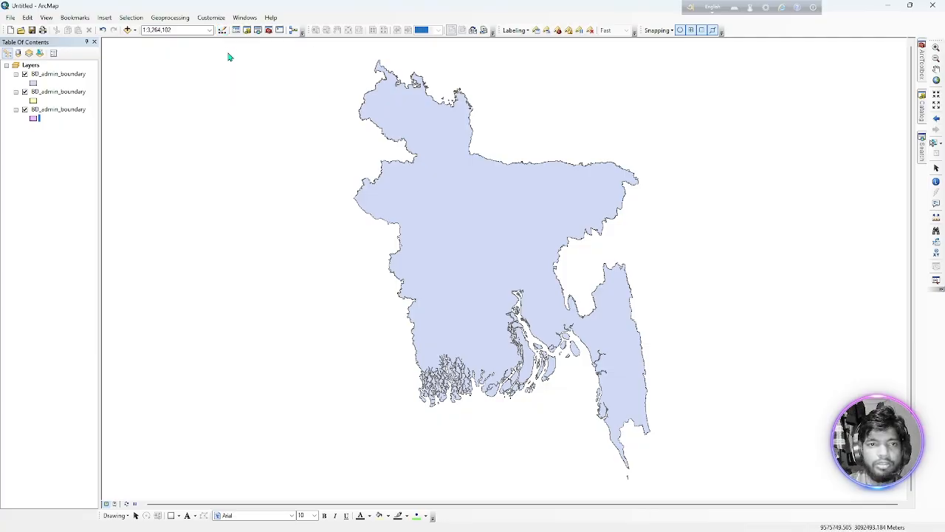
click(222, 32)
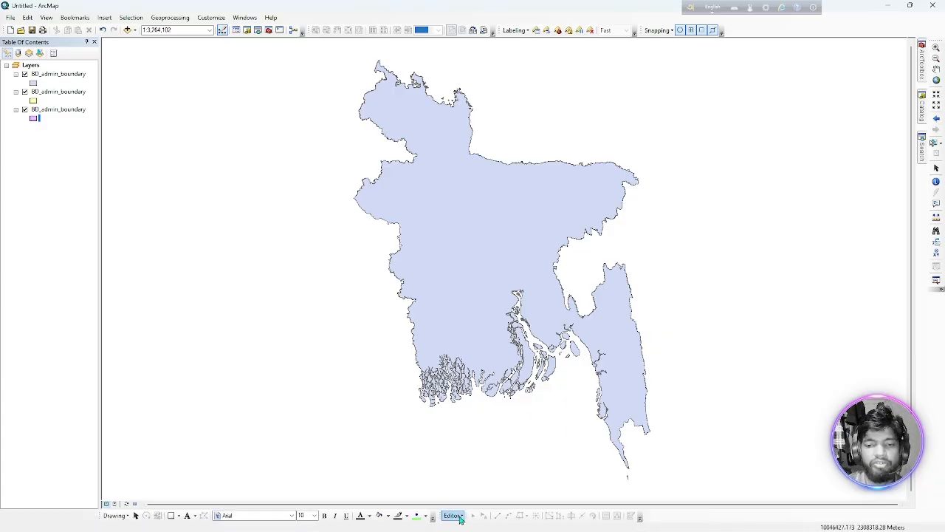
Start an edit session on the BD_admin_boundary layers, continuing past the spatial reference warnings.
click(465, 515)
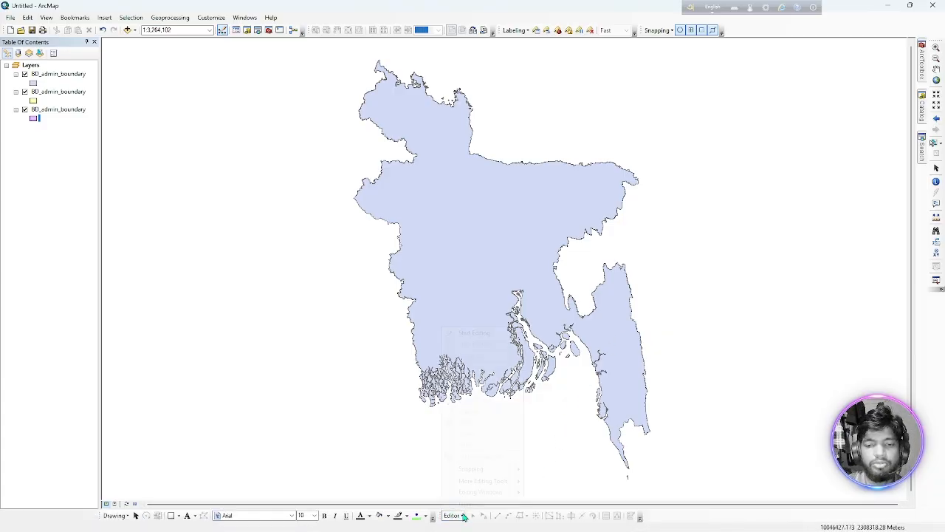
click(469, 336)
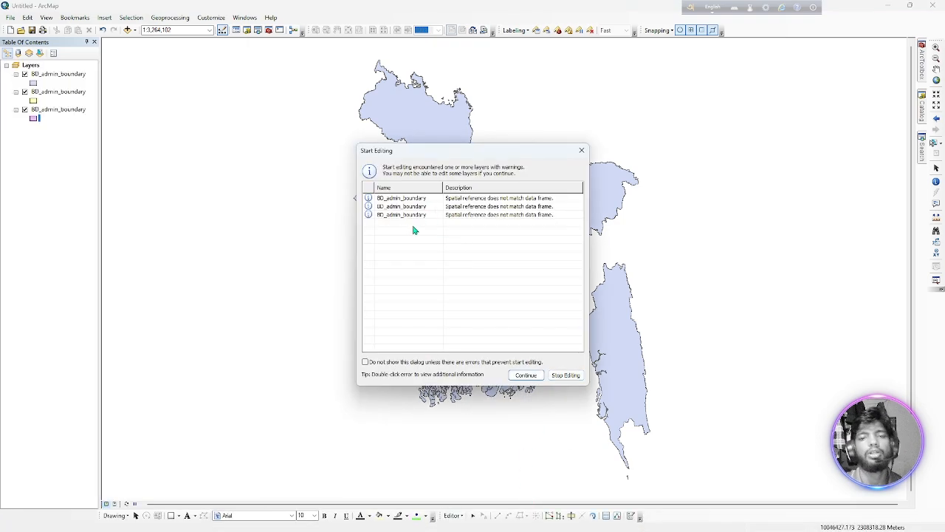
click(526, 376)
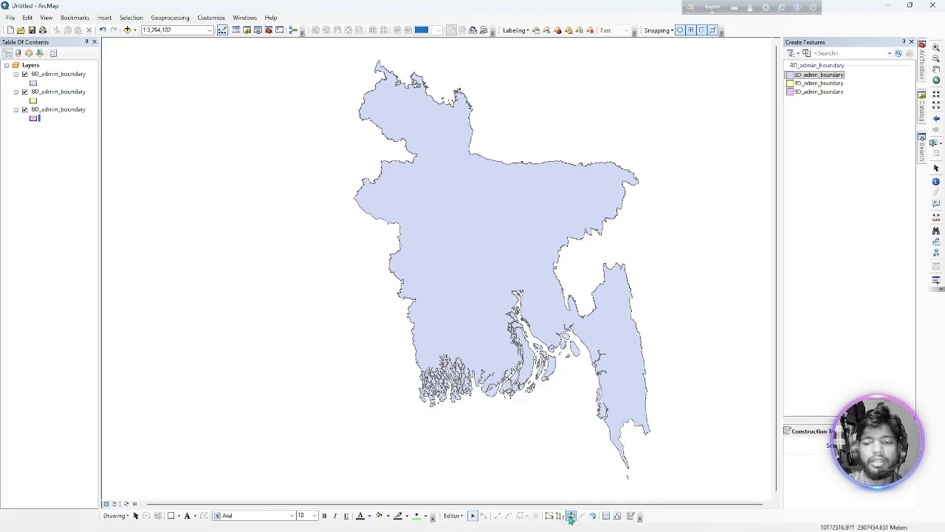
Select the Bangladesh boundary polygon and cut off its southeastern region with Cut Polygons along a line about 252 km long.
click(570, 517)
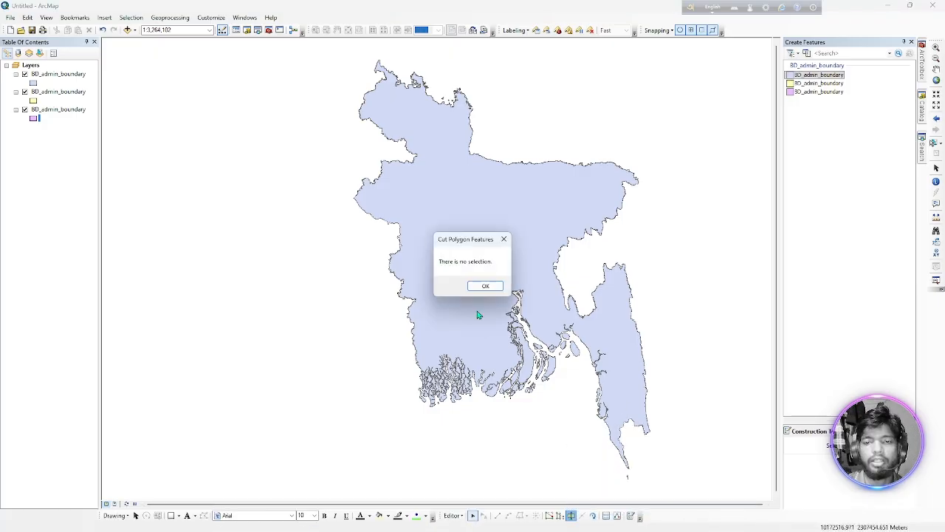
click(485, 285)
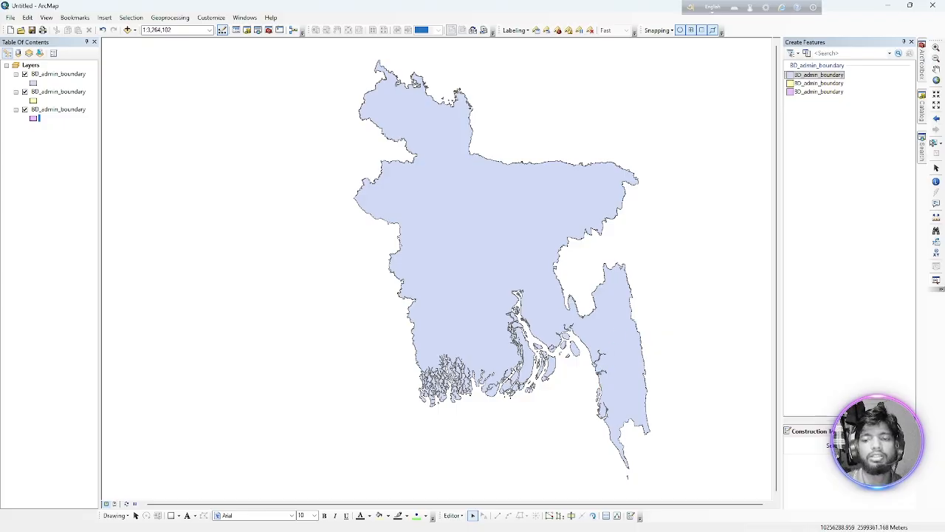
click(617, 347)
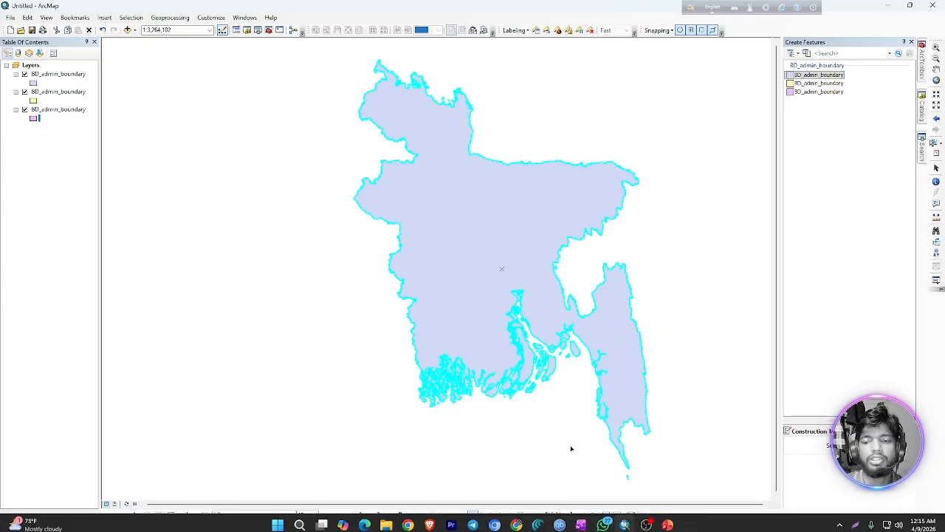
click(571, 515)
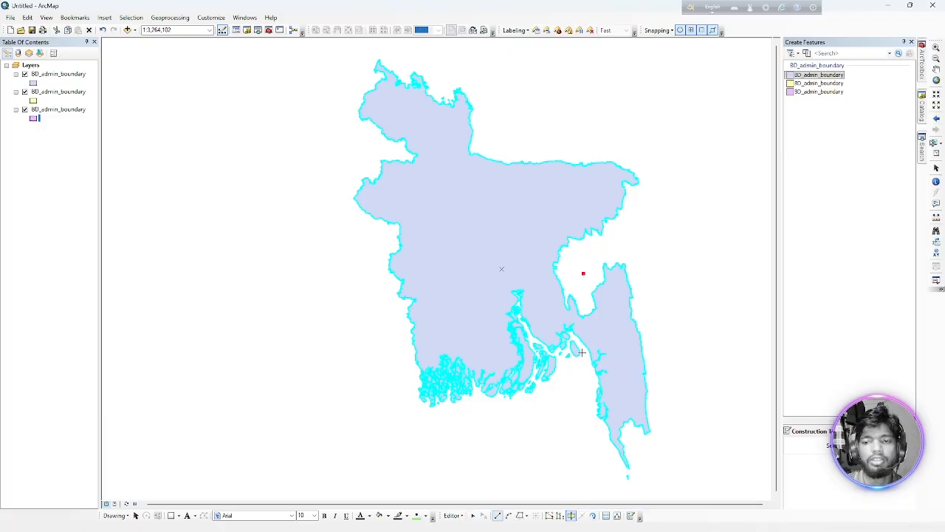
click(566, 416)
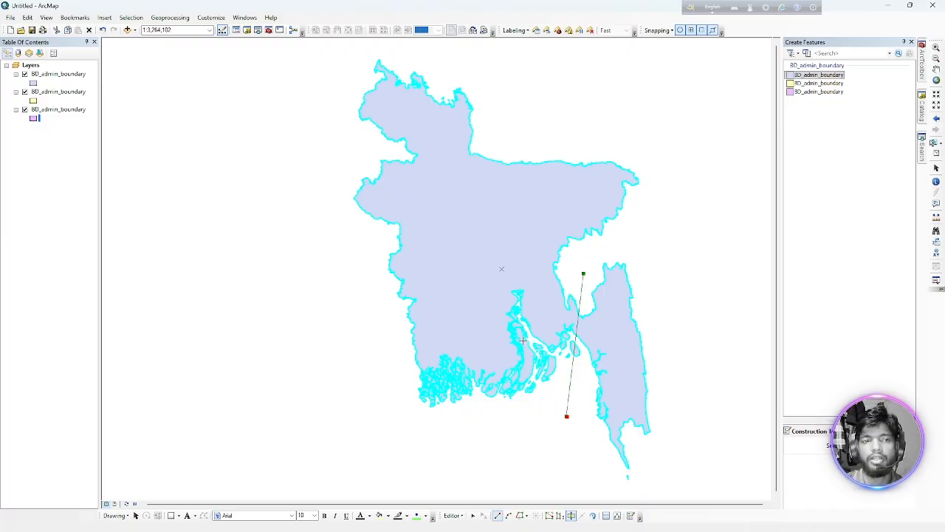
key(F2)
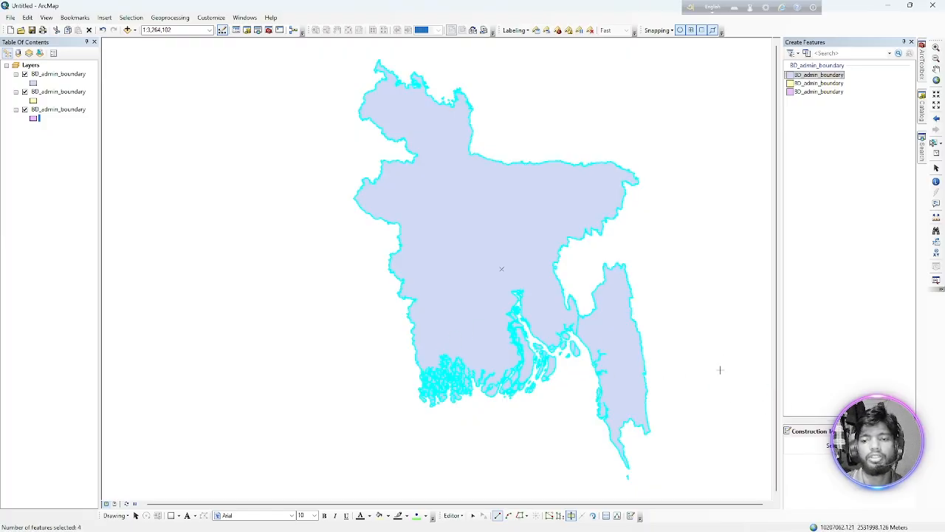
Hide the top two BD_admin_boundary layers in turn to examine the cut in each layer, and show them again.
scroll(598, 325, down, 1)
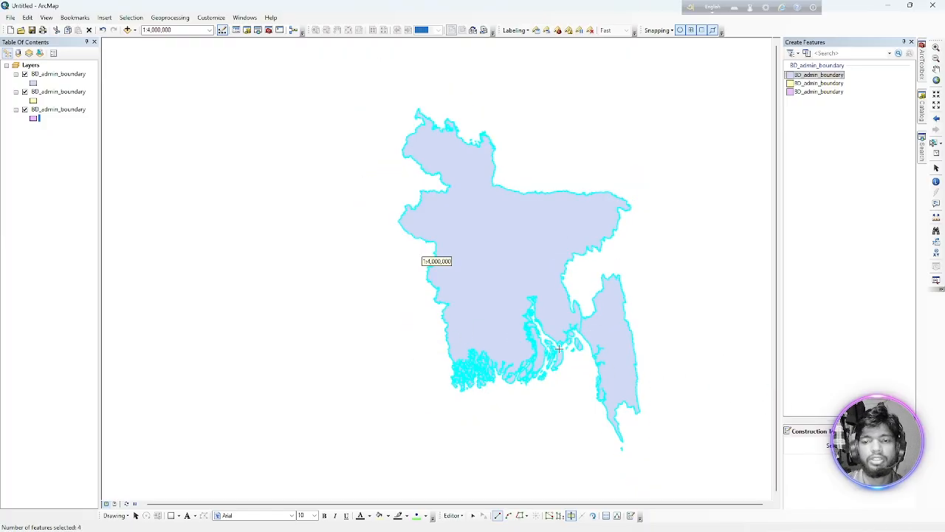
click(24, 74)
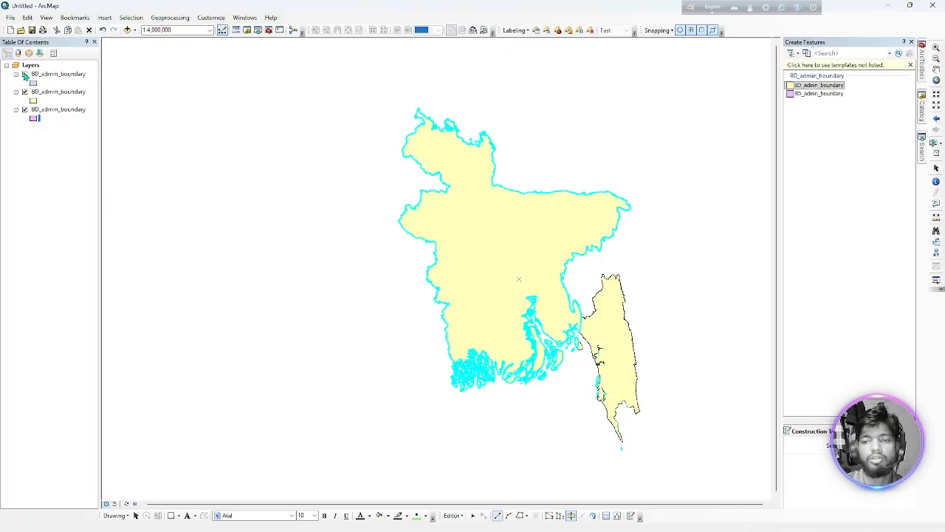
click(24, 91)
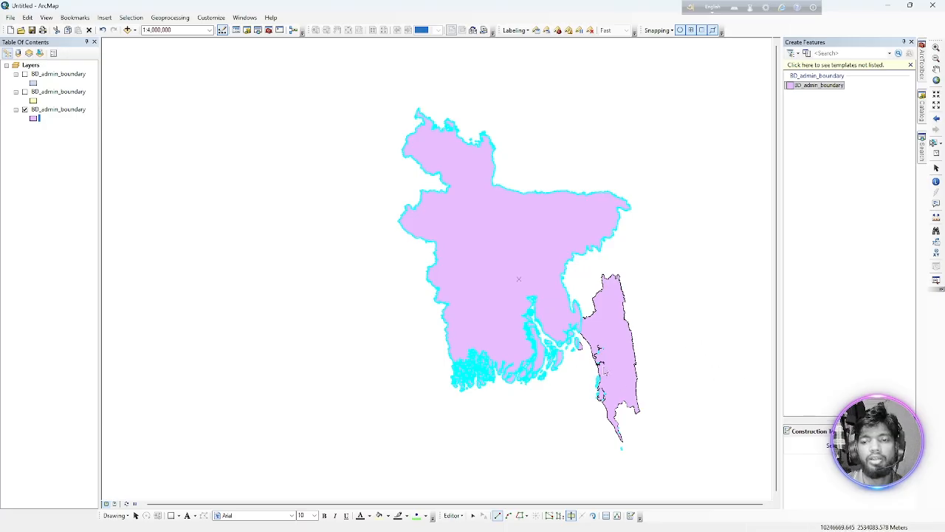
scroll(580, 334, up, 3)
scroll(579, 334, down, 5)
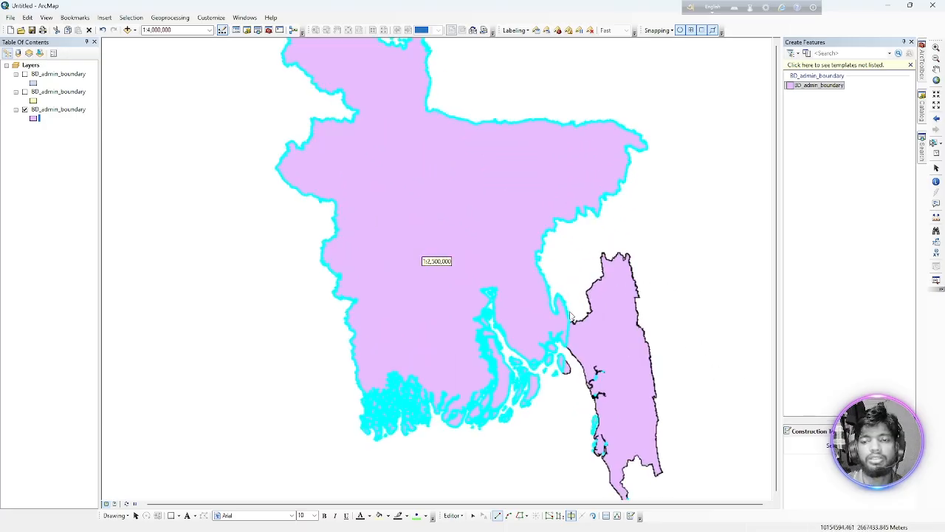
scroll(569, 316, up, 4)
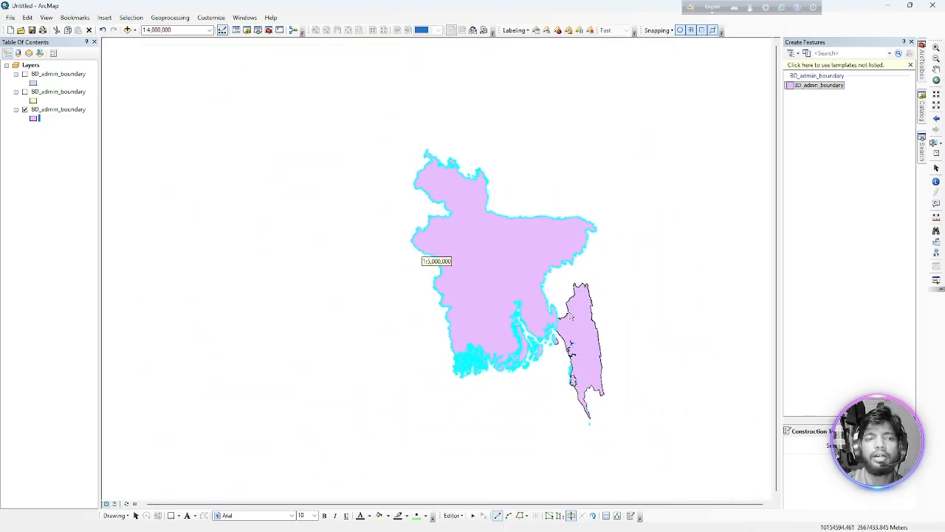
scroll(569, 316, up, 1)
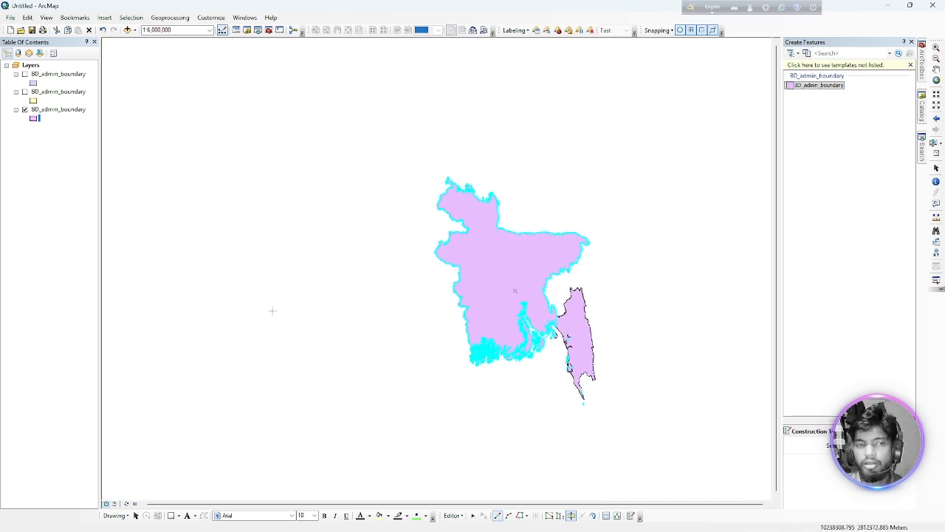
click(24, 93)
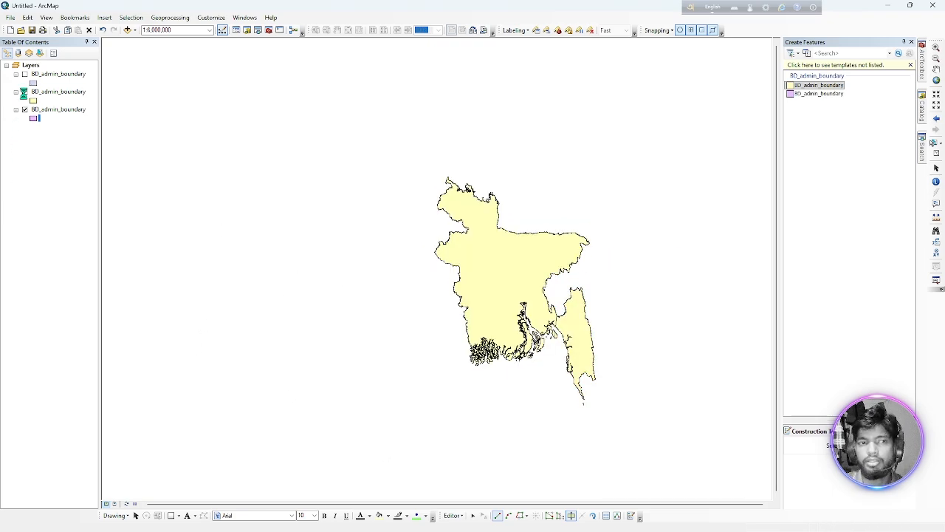
click(24, 74)
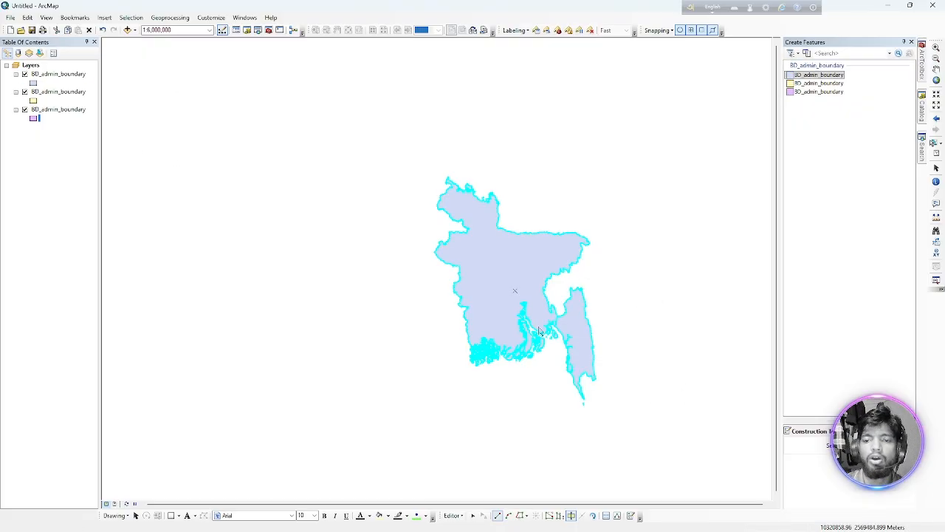
scroll(579, 345, up, 1)
scroll(579, 346, down, 1)
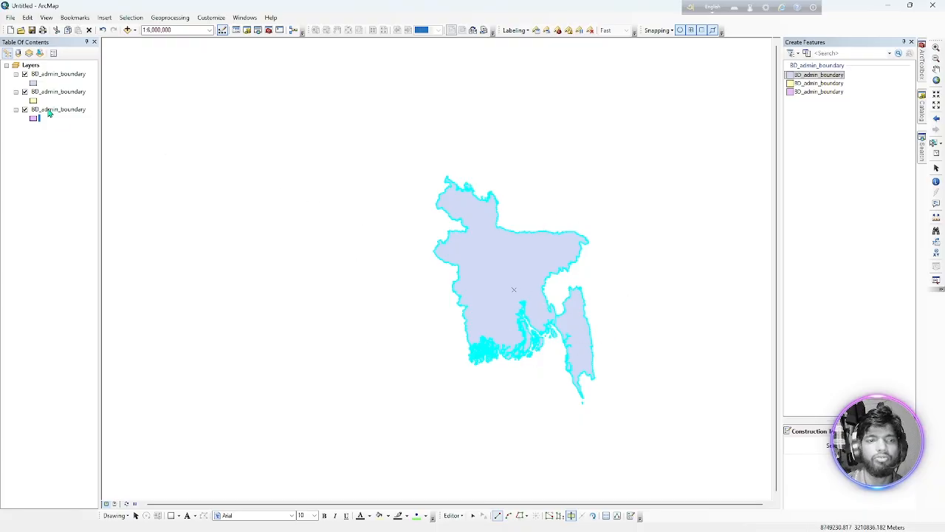
Remove the top blue BD_admin_boundary layer and the yellow one from the map.
right_click(48, 77)
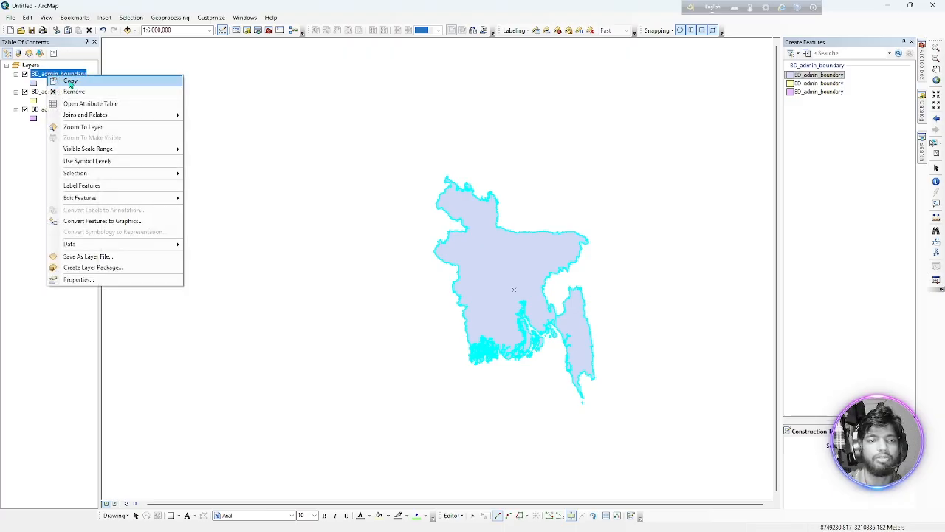
click(75, 91)
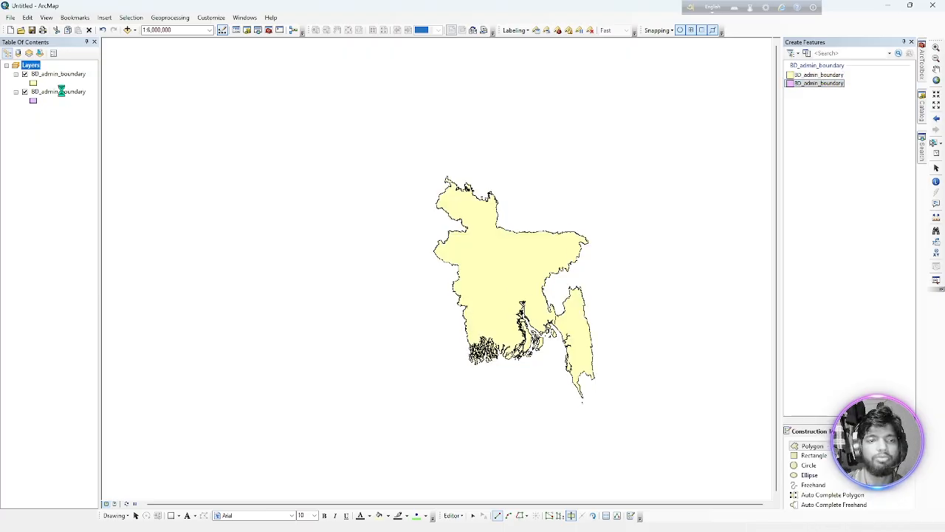
right_click(63, 81)
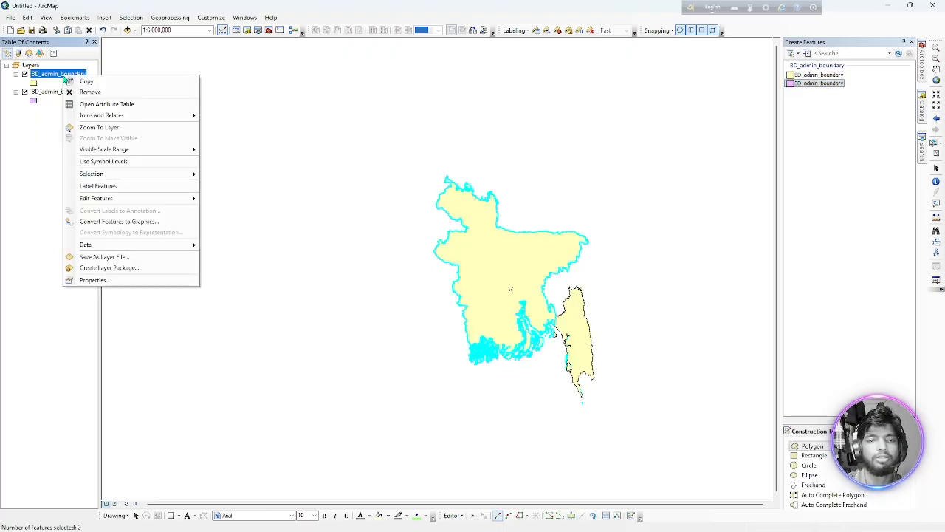
click(87, 92)
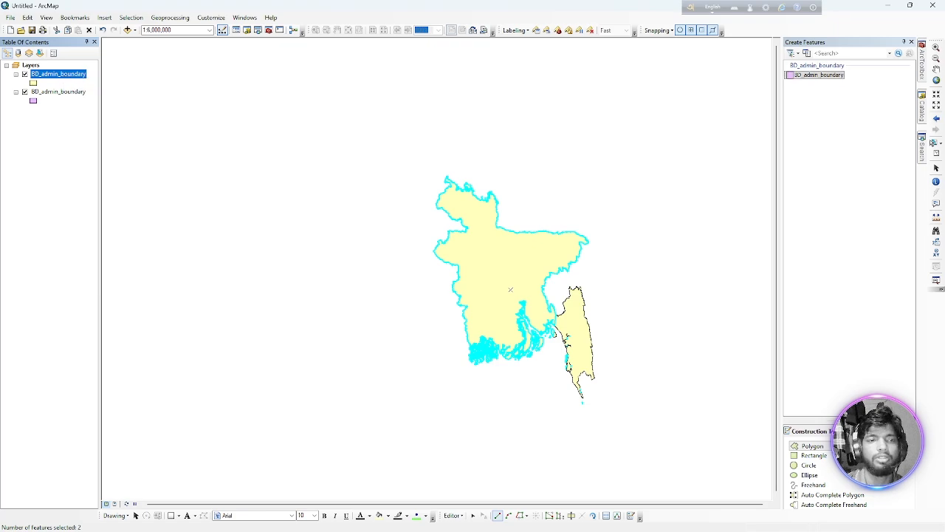
Inspect the records in the attribute table of the remaining BD_admin_boundary layer and close the table.
right_click(64, 78)
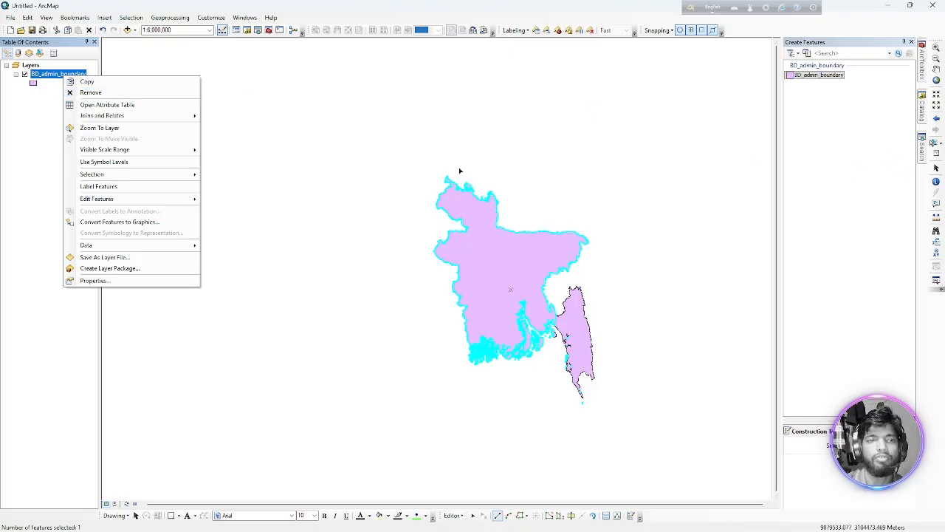
click(107, 108)
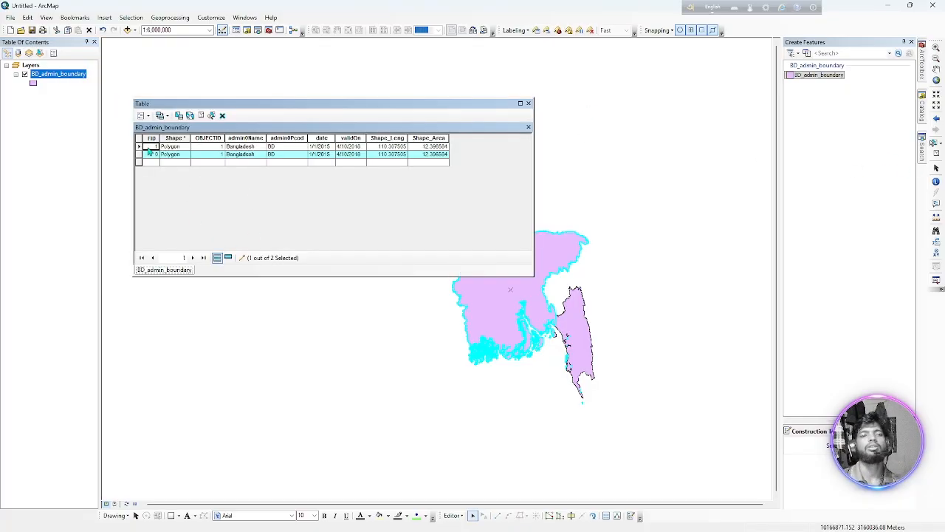
click(528, 102)
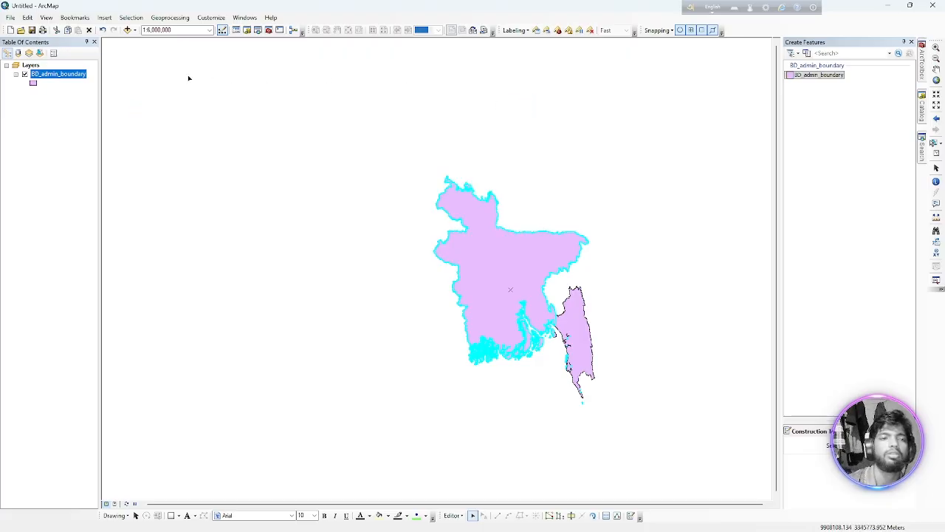
Remove the last BD_admin_boundary layer from the map and discard the edits.
right_click(76, 77)
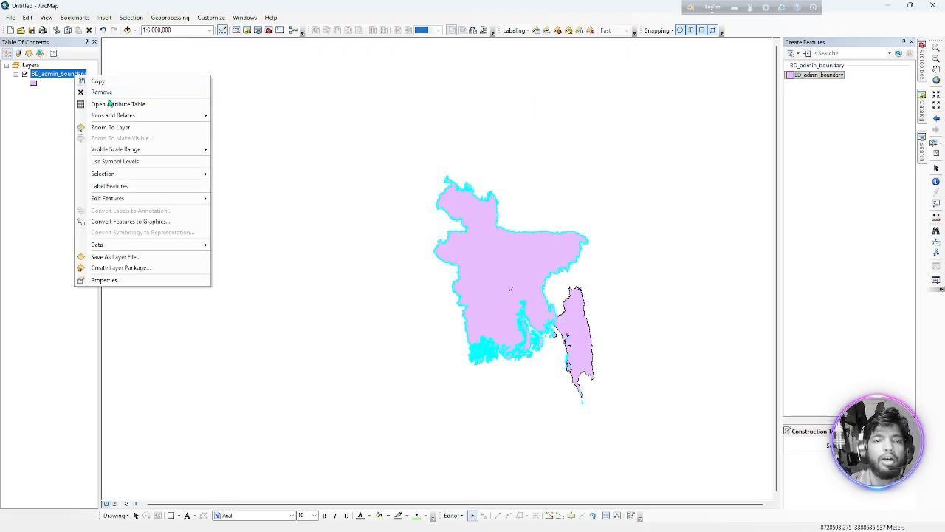
click(105, 92)
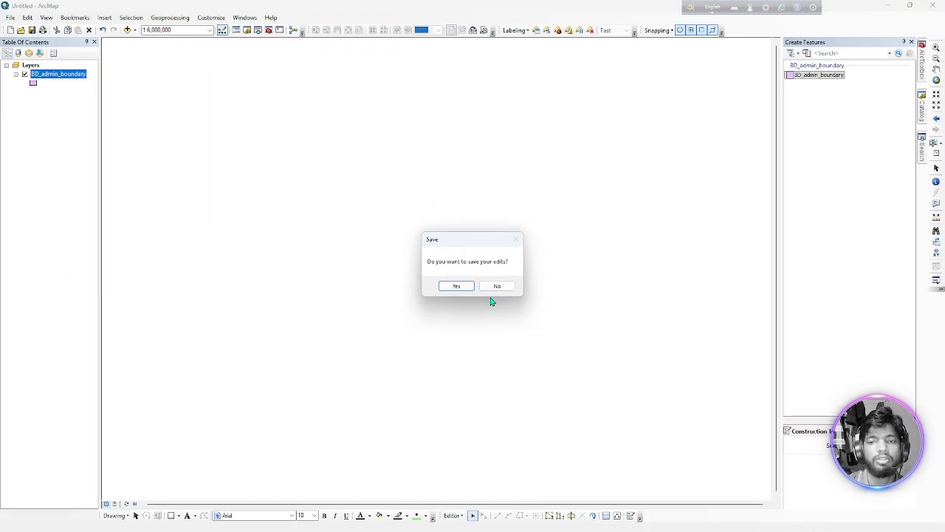
click(487, 287)
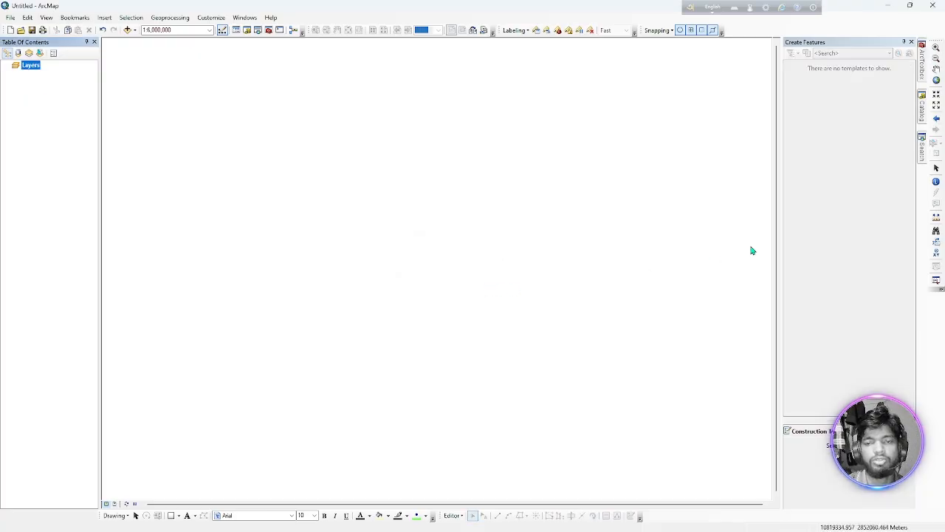
Switch to PowerPoint to read the Topics slide of GIS_03.pptx, and return to ArcMap.
mouse_move(672, 526)
mouse_move(625, 520)
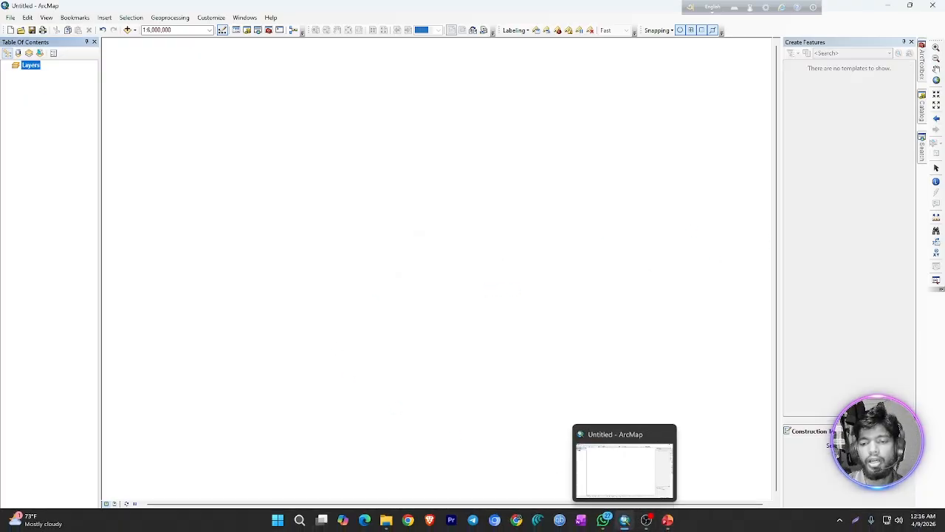
click(668, 520)
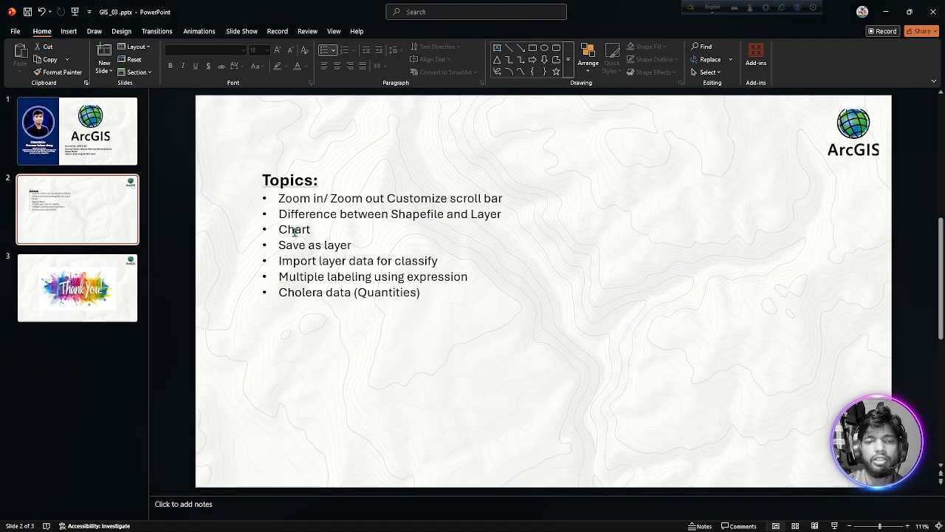
click(886, 12)
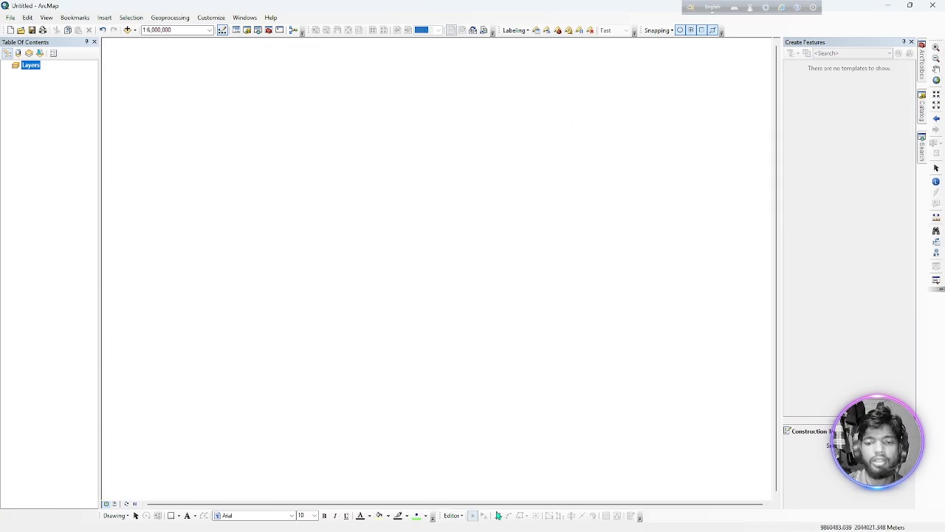
Add Population_Density.shp from the Population Density Sirajganj folder under Lab 2 to the map.
click(923, 108)
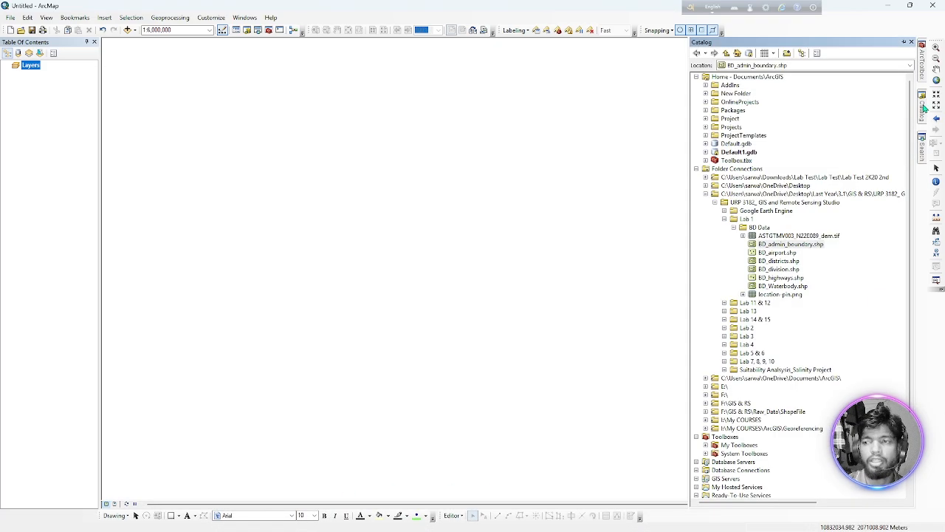
click(734, 228)
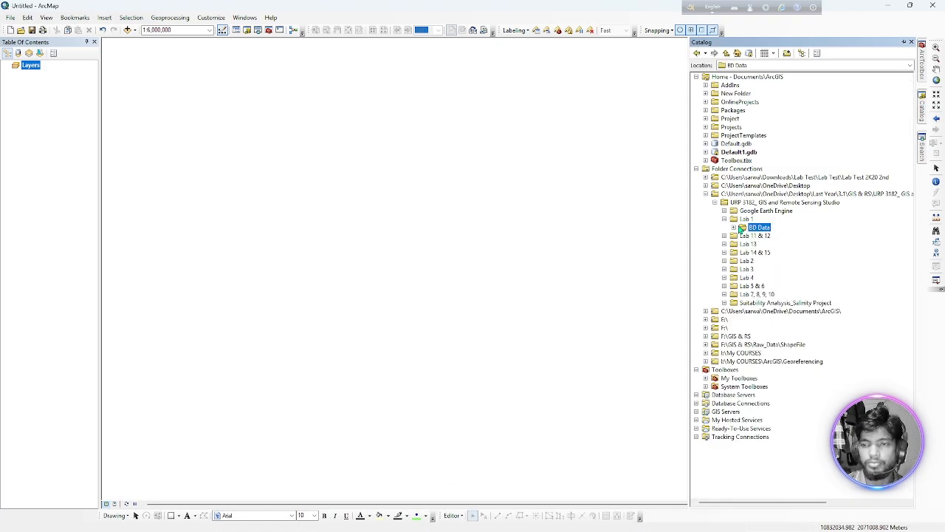
click(724, 220)
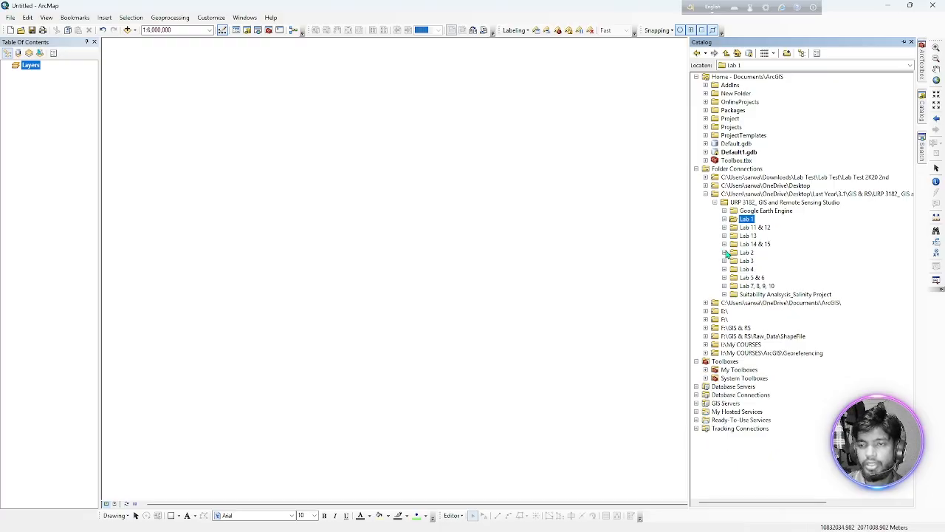
click(724, 252)
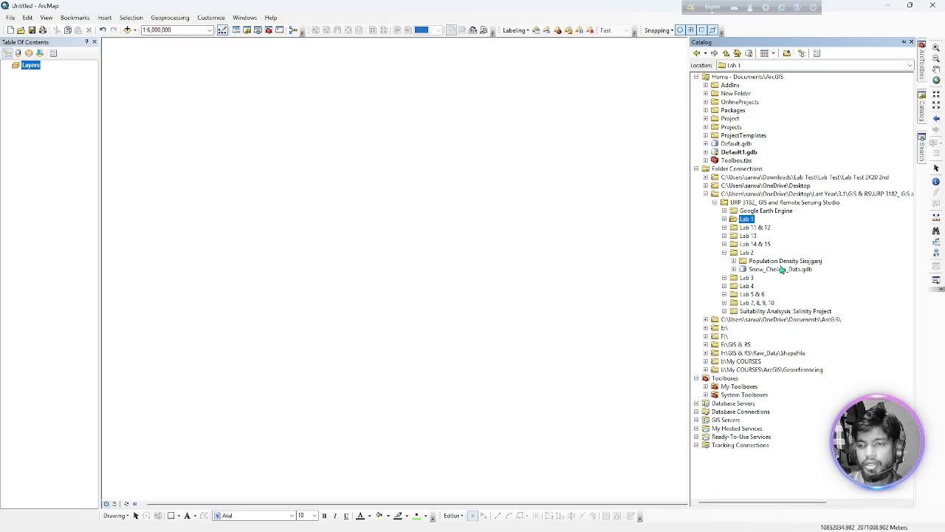
click(733, 261)
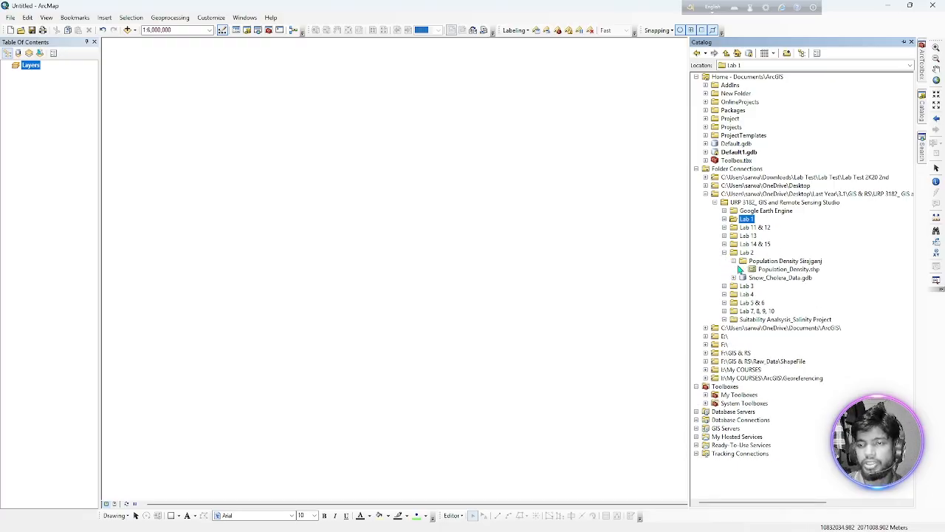
drag(785, 272, 385, 248)
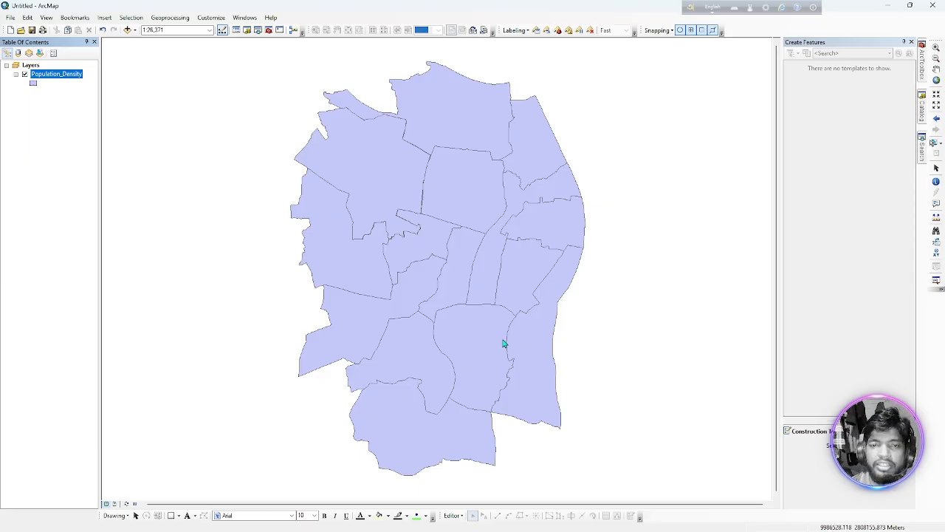
Turn on feature labels for the Population_Density layer using the Ward label field.
click(49, 75)
double_click(50, 75)
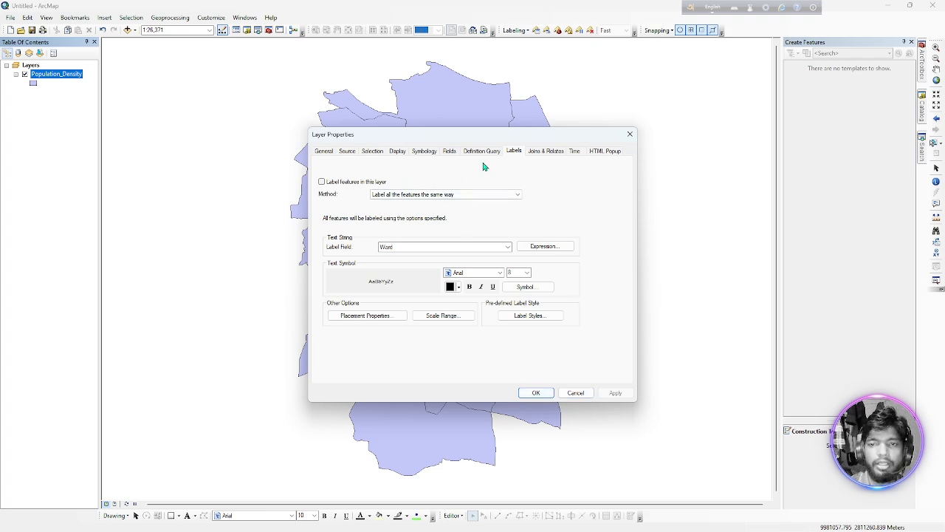
click(322, 181)
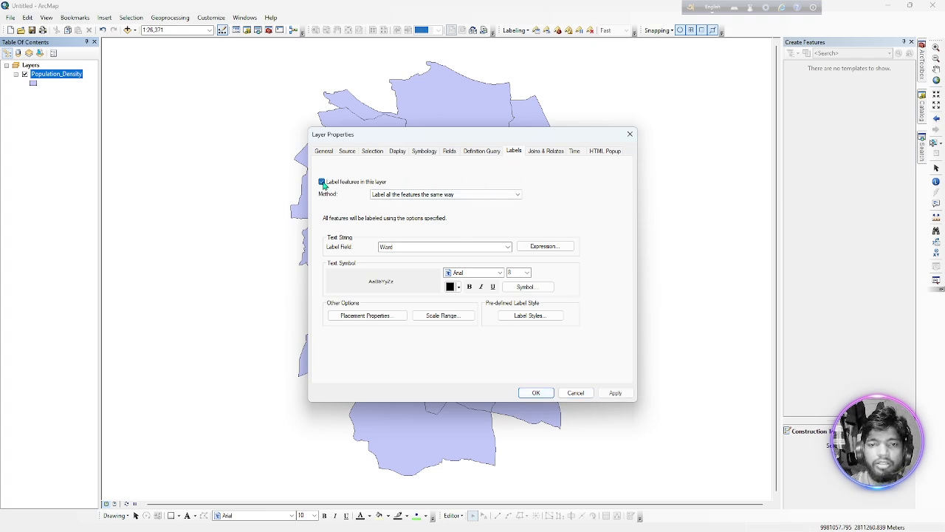
click(536, 394)
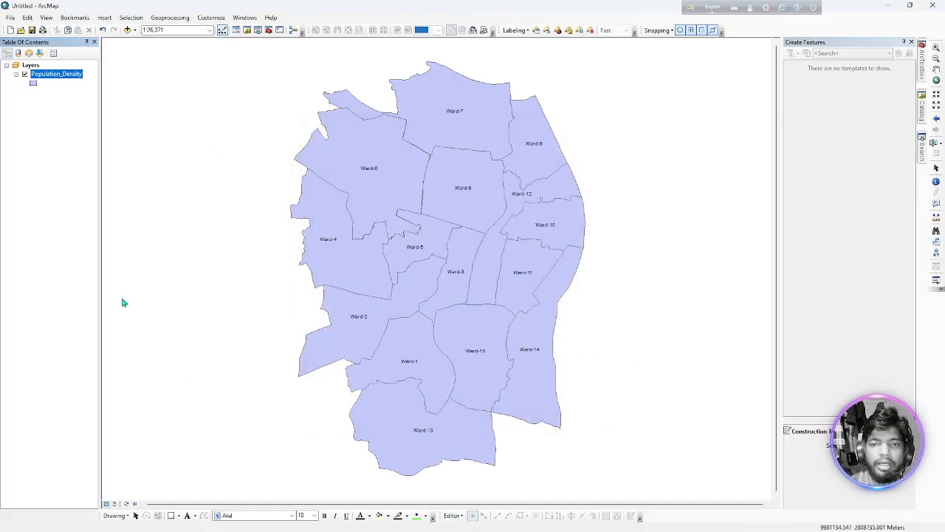
Set the Population_Density symbology to unique values of Ward_No with the blue-yellow-red color ramp.
double_click(42, 76)
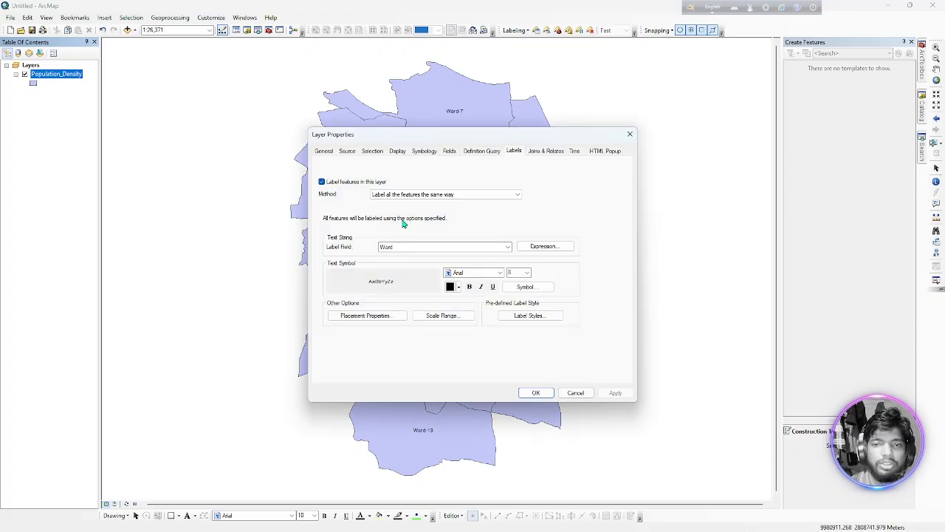
click(425, 152)
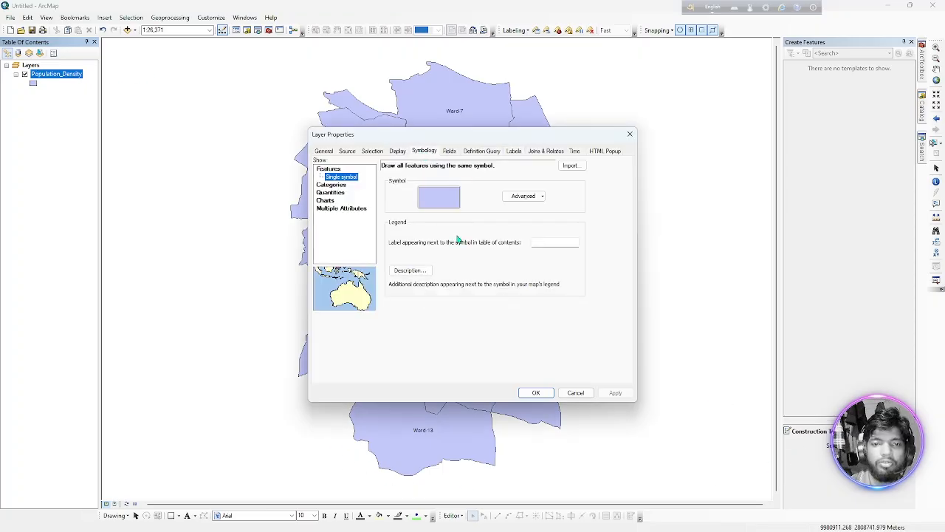
click(330, 184)
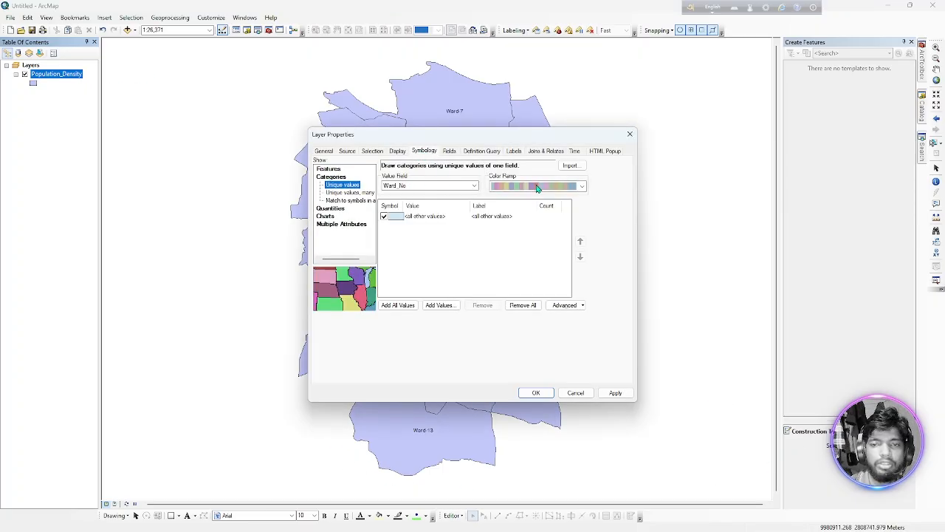
click(538, 188)
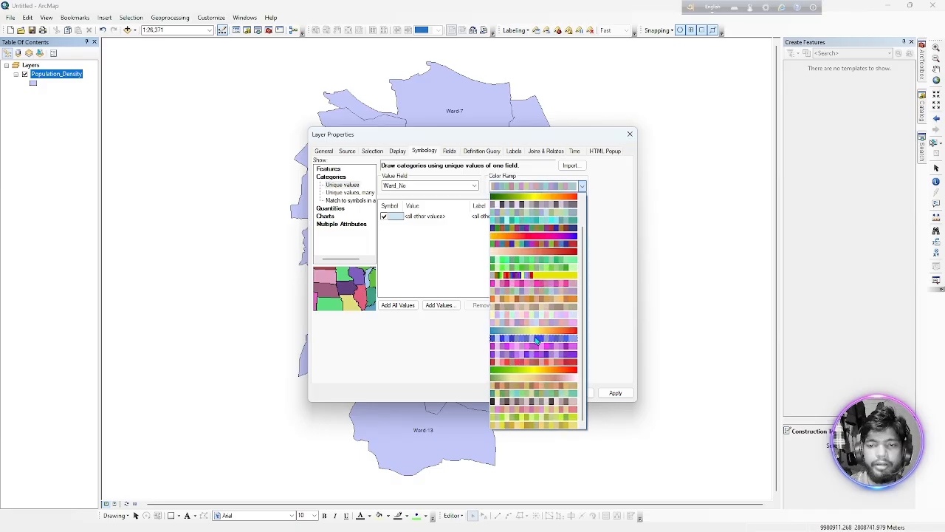
click(538, 330)
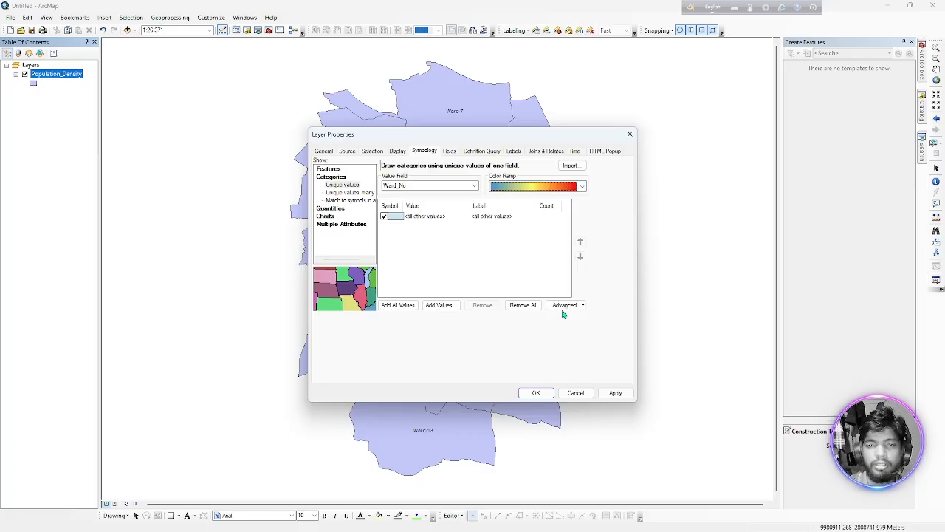
Add all Ward_No values to the unique-value symbology, exclude all other values, and apply it to the map.
click(401, 306)
click(384, 217)
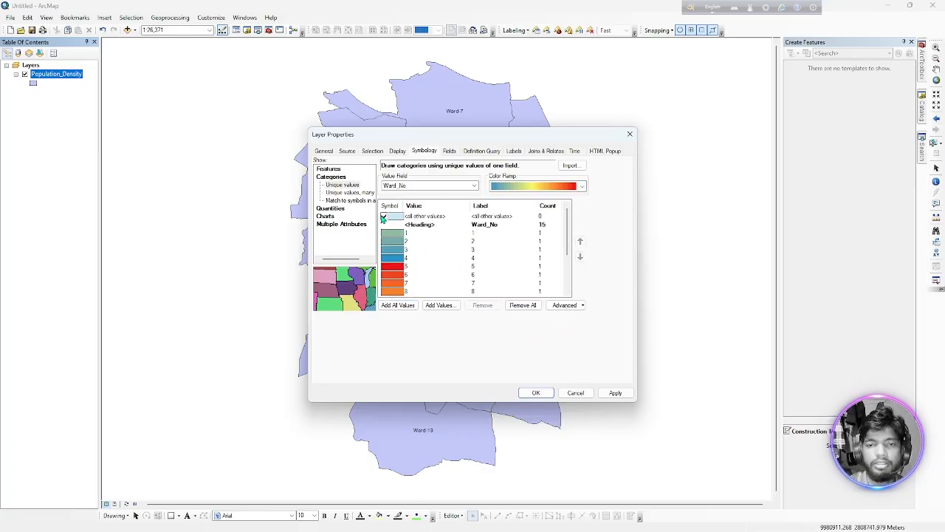
scroll(465, 267, down, 3)
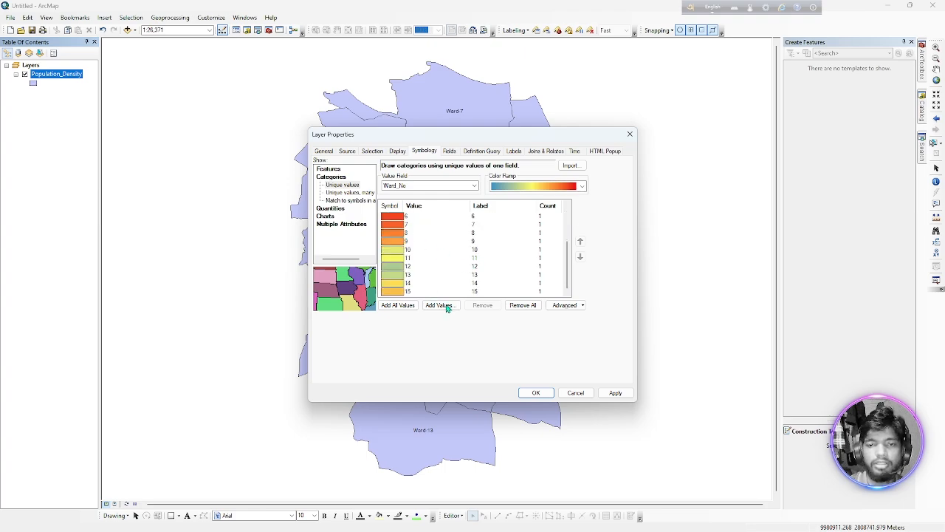
drag(435, 138, 328, 176)
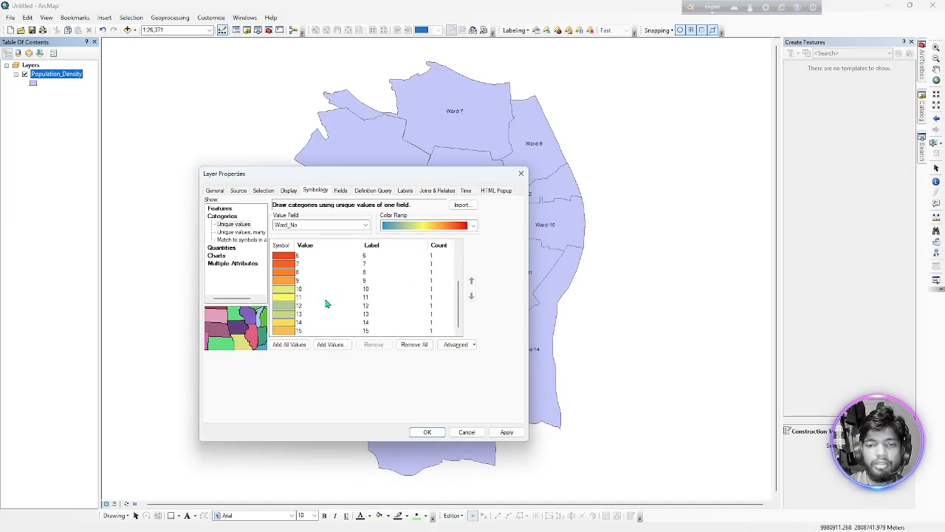
click(426, 434)
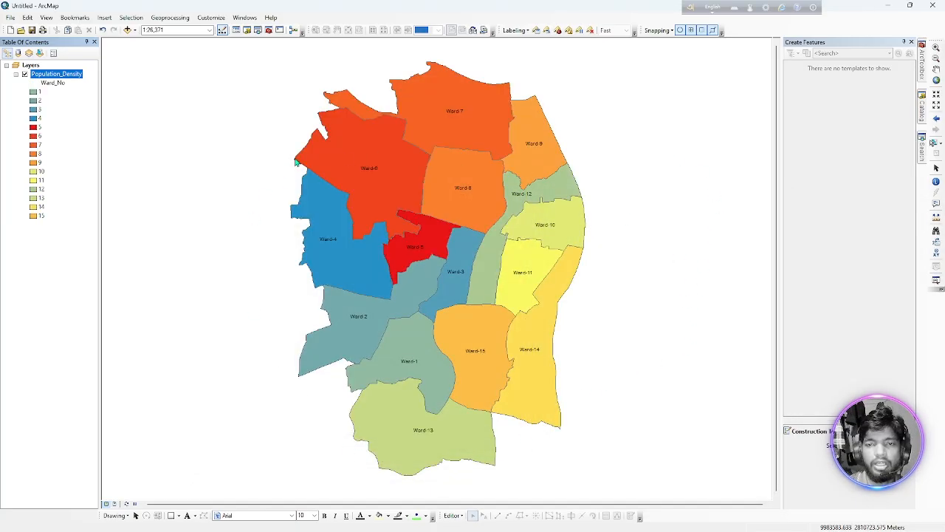
Switch the Population_Density symbology to pie charts using the fields Density_22, Density_30, Density_50 and Density_80.
double_click(58, 75)
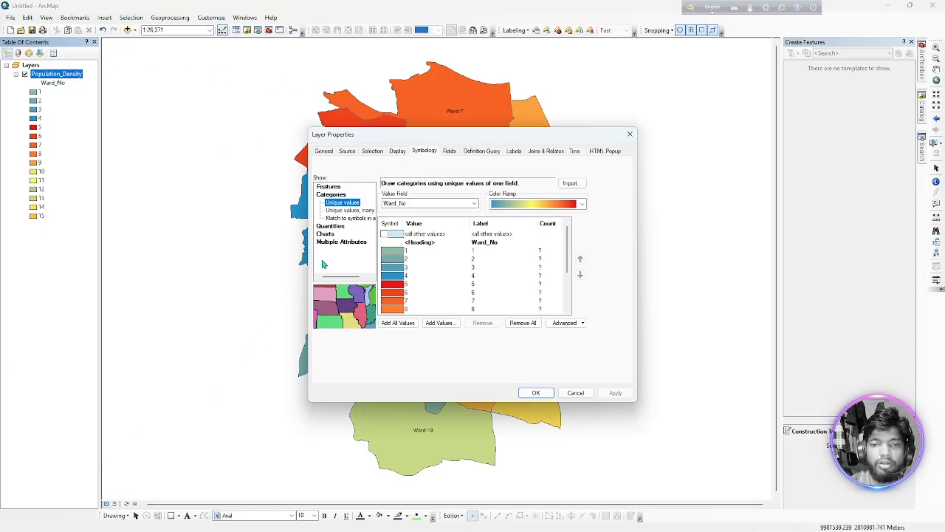
click(330, 226)
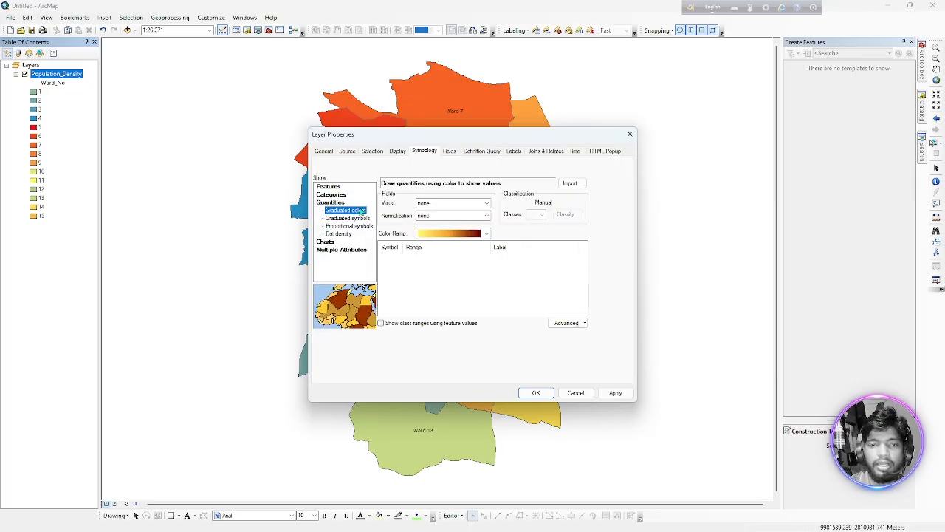
click(326, 241)
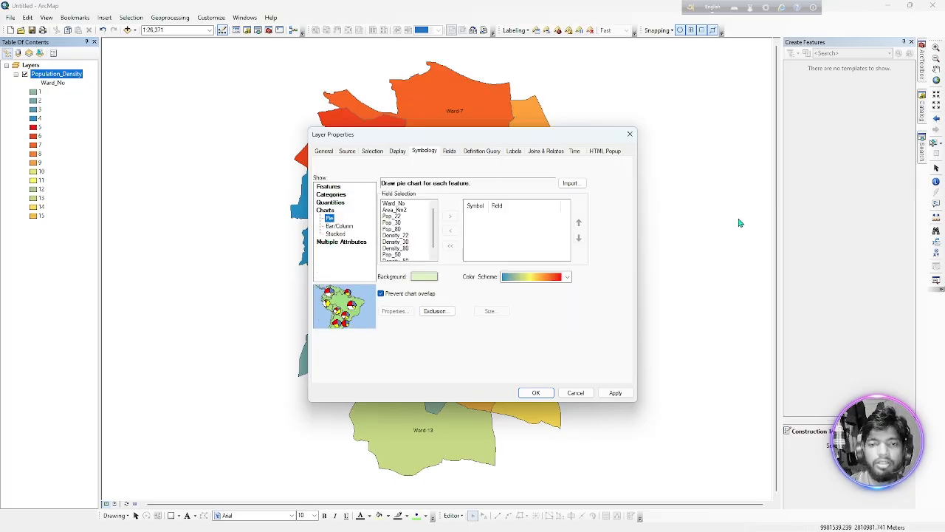
click(393, 237)
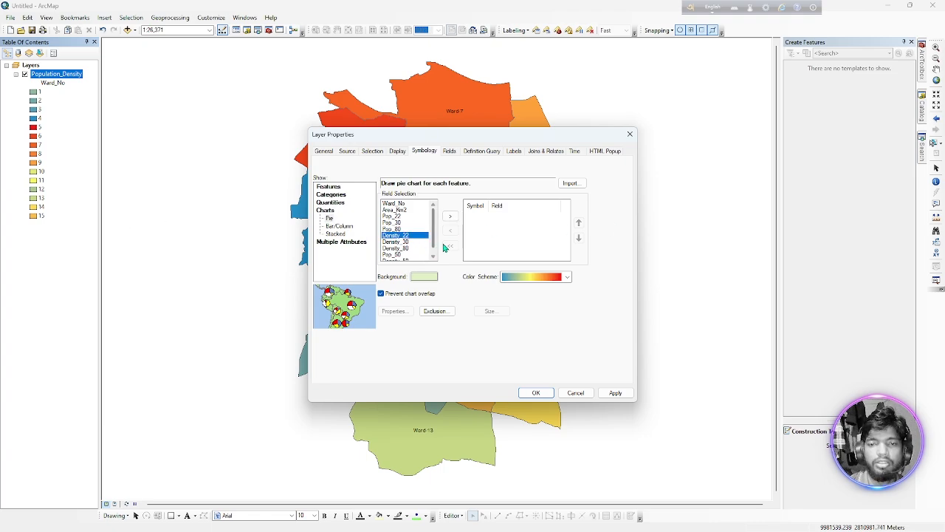
click(447, 218)
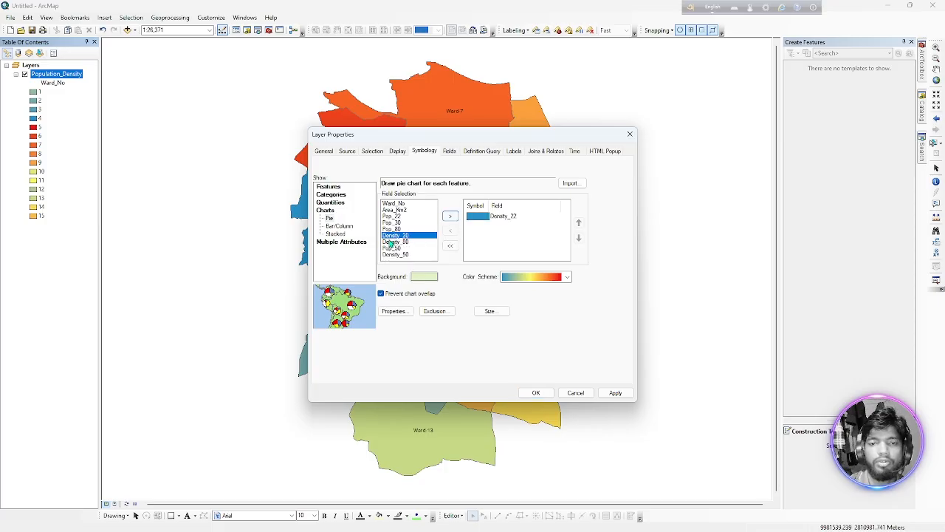
click(450, 219)
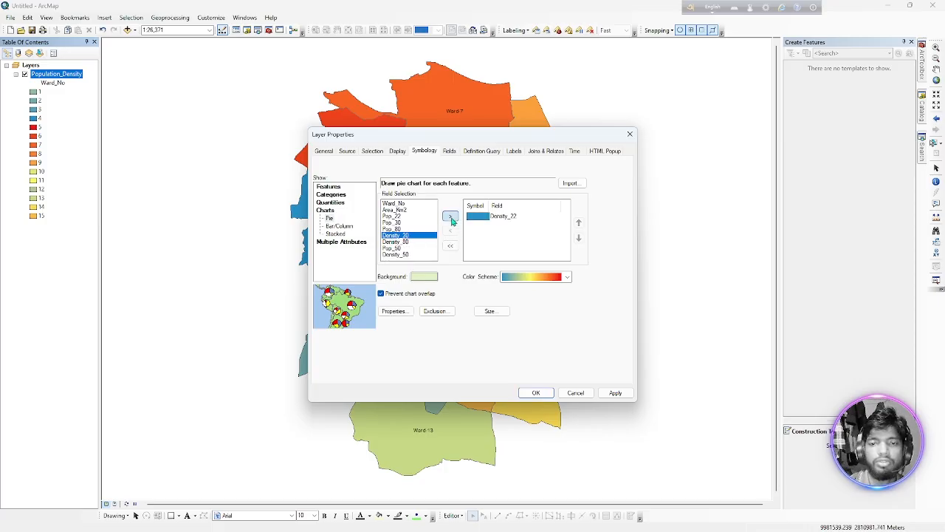
click(389, 248)
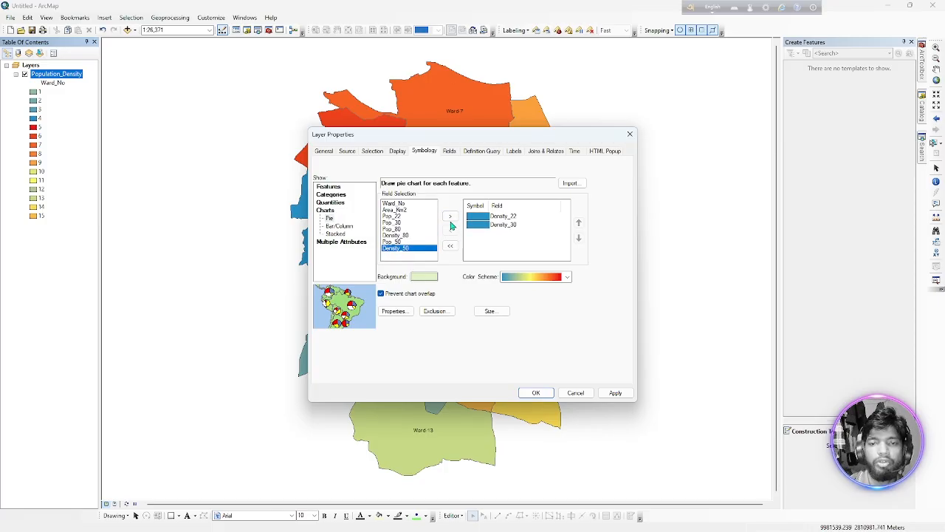
click(449, 217)
click(393, 235)
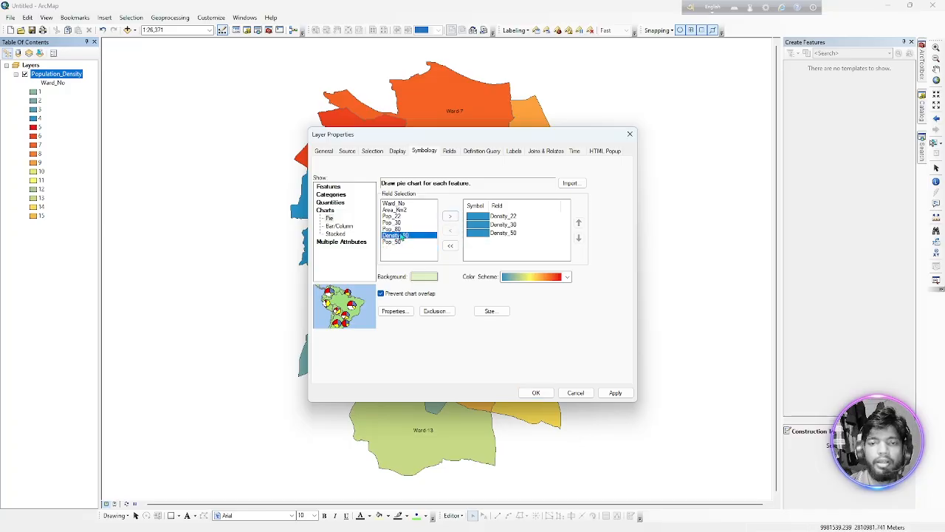
click(450, 216)
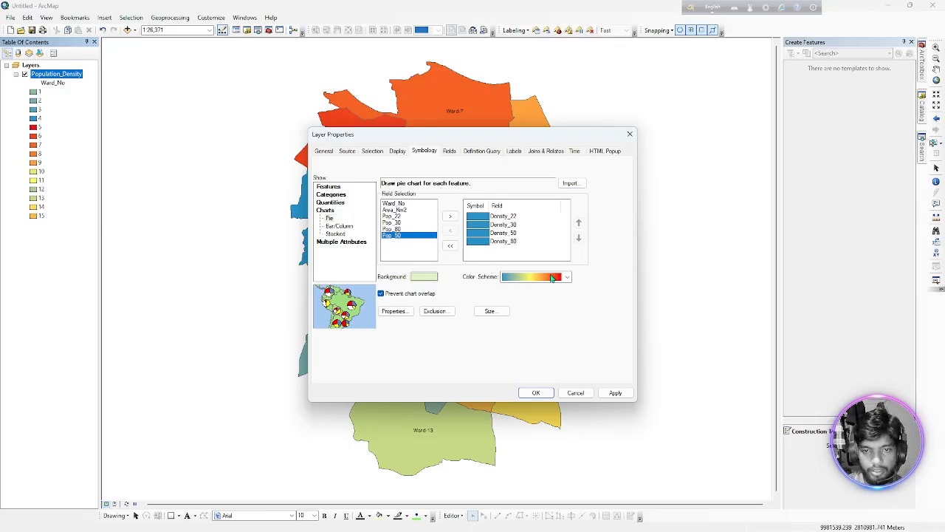
Set the fill color of the pie chart background symbol to no color.
click(426, 279)
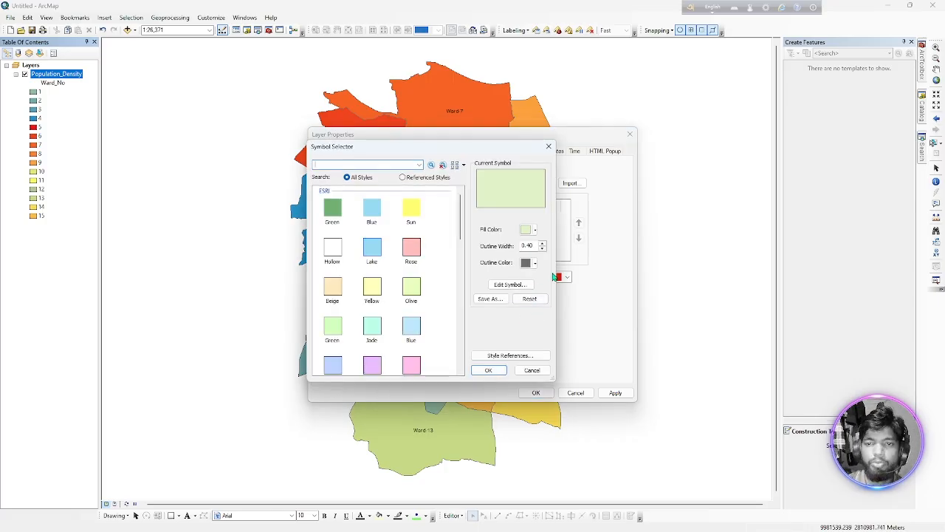
click(529, 229)
click(536, 244)
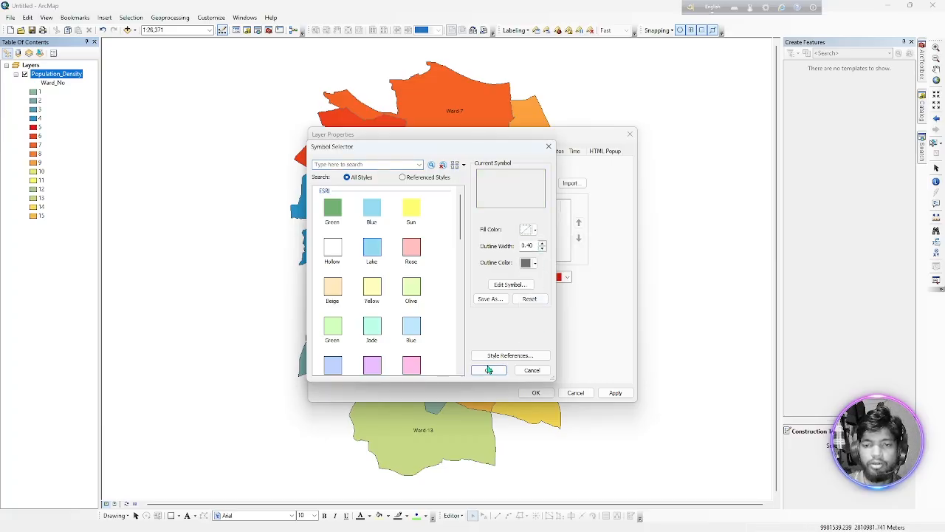
click(488, 370)
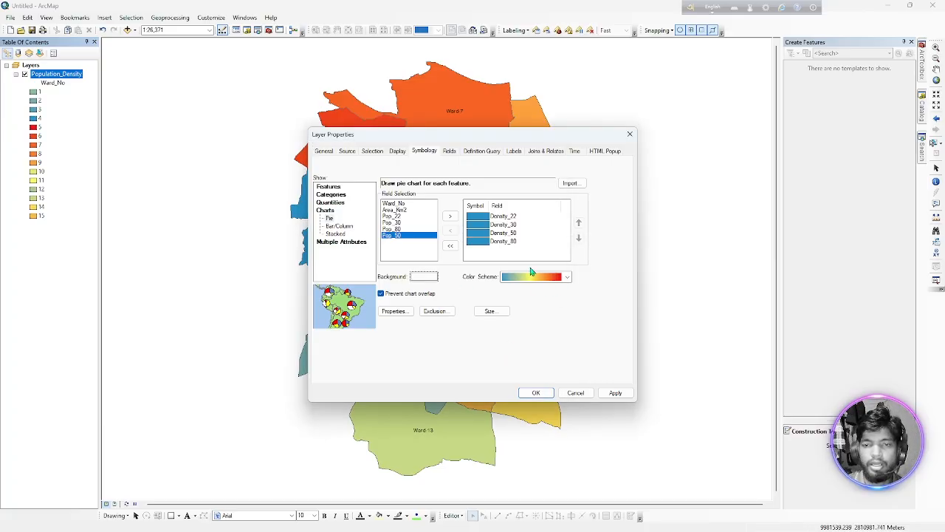
Choose a multicolor scheme giving the four density fields blue, green, red and purple, and apply the pie charts to the map.
click(548, 281)
click(565, 277)
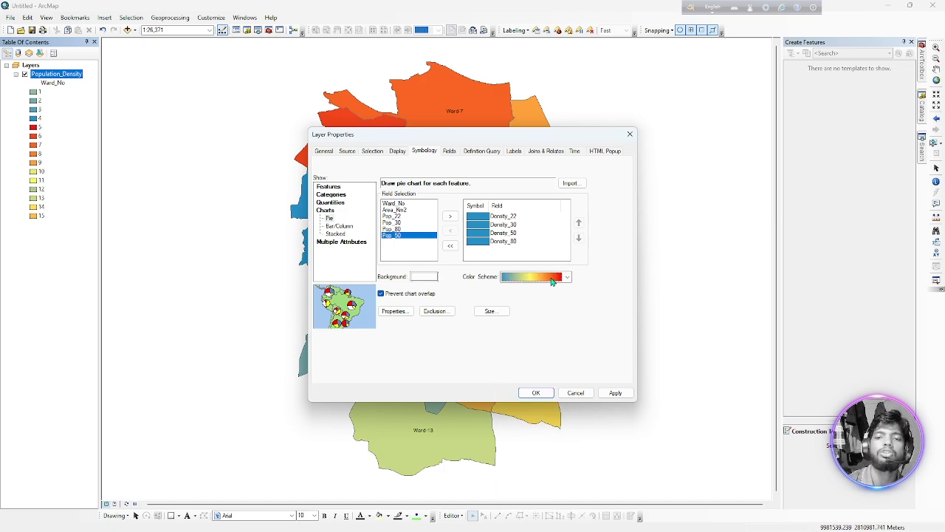
click(568, 278)
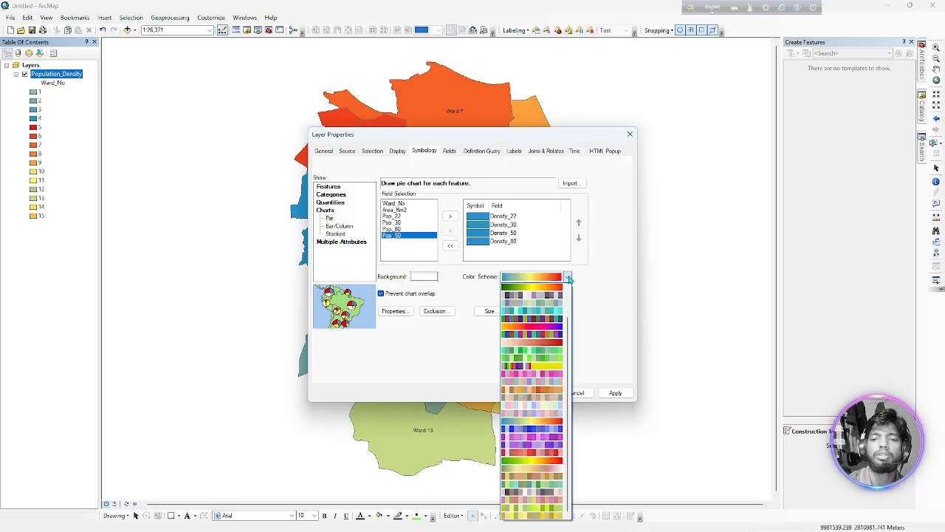
click(537, 336)
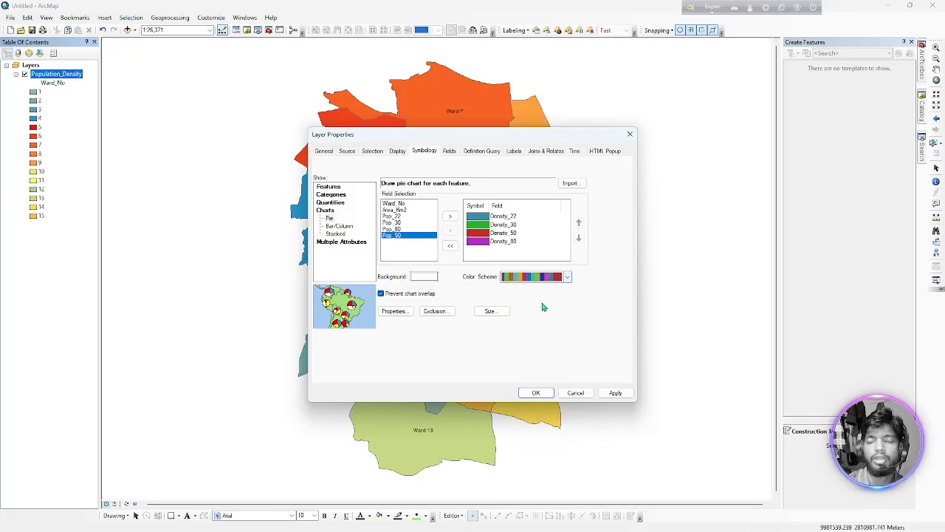
click(617, 393)
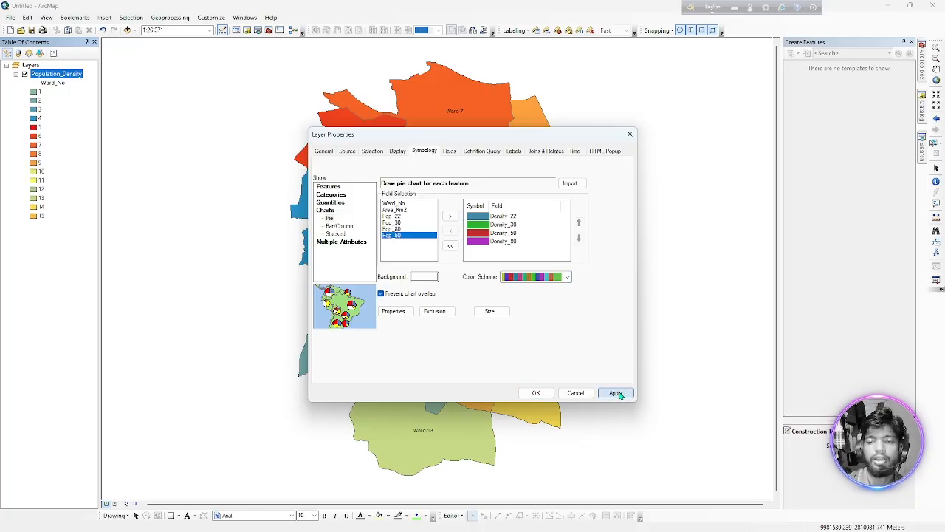
click(537, 393)
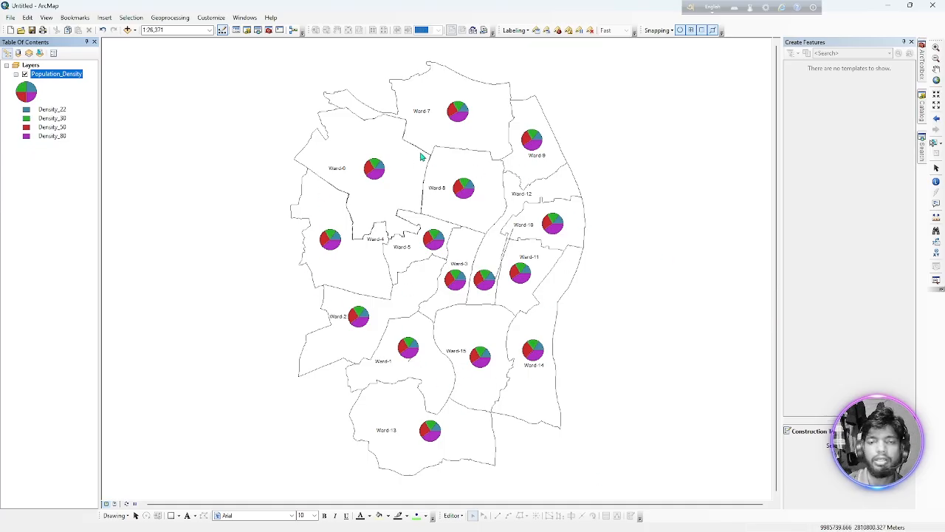
Switch the Population_Density symbology to bar/column charts of the same density fields and apply it to the map.
double_click(54, 75)
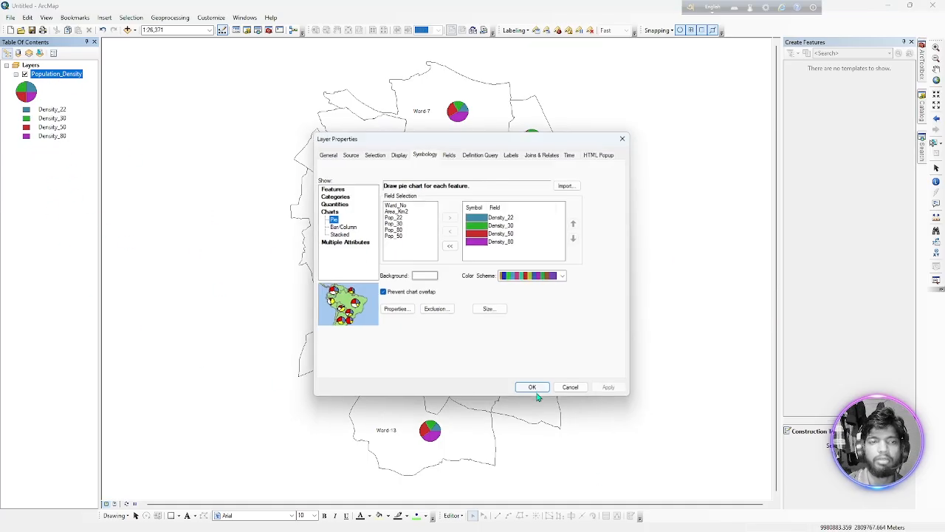
click(334, 226)
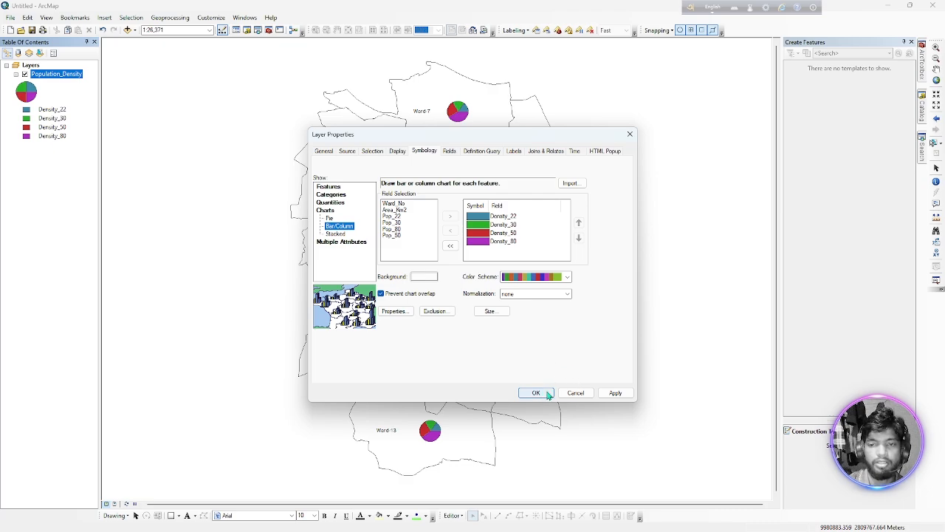
click(615, 392)
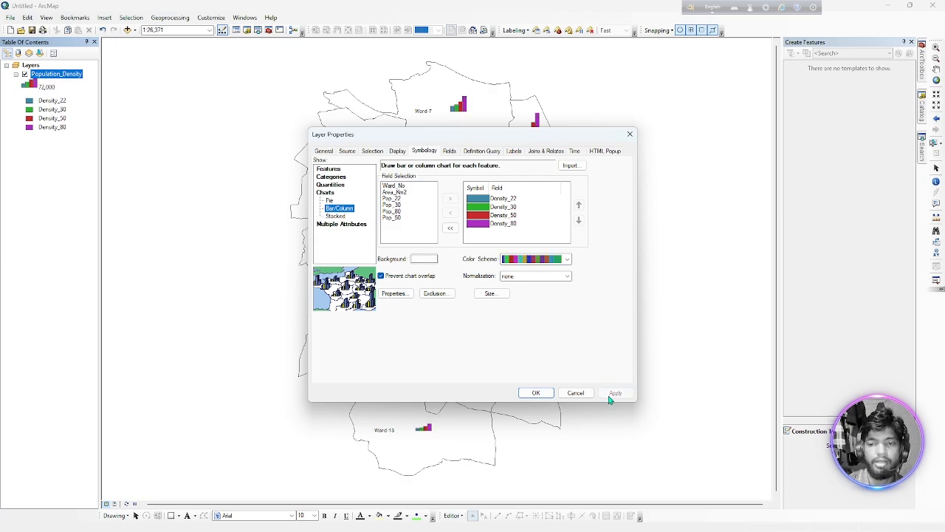
click(537, 393)
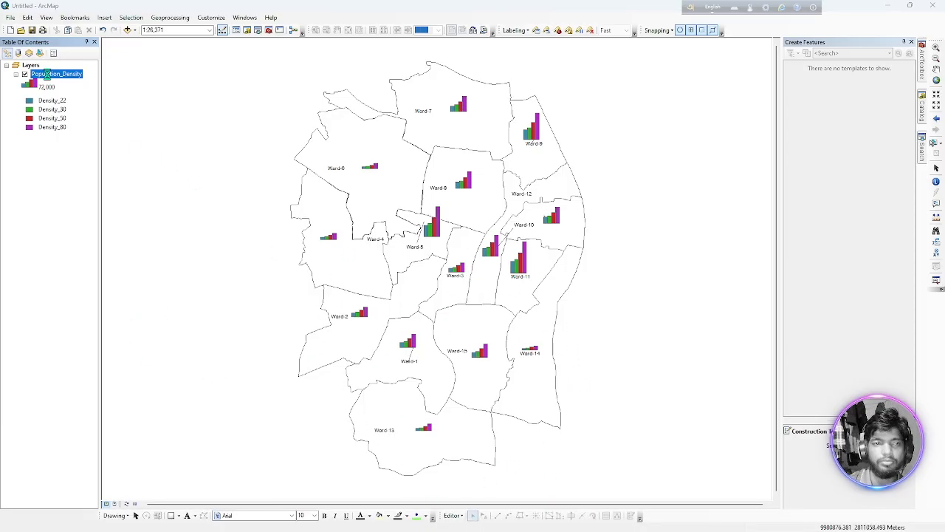
Display the Population_Density column charts in 3-D and increase their thickness slightly.
double_click(46, 75)
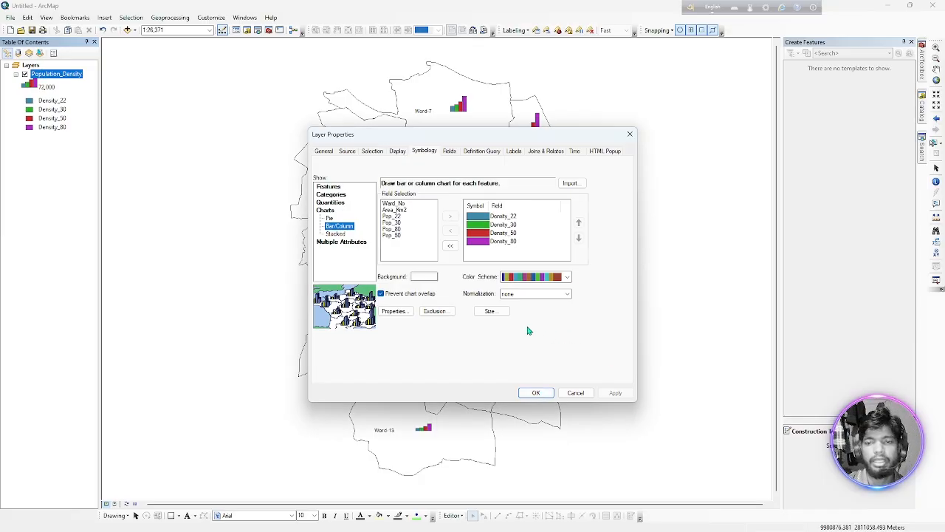
click(394, 311)
click(574, 284)
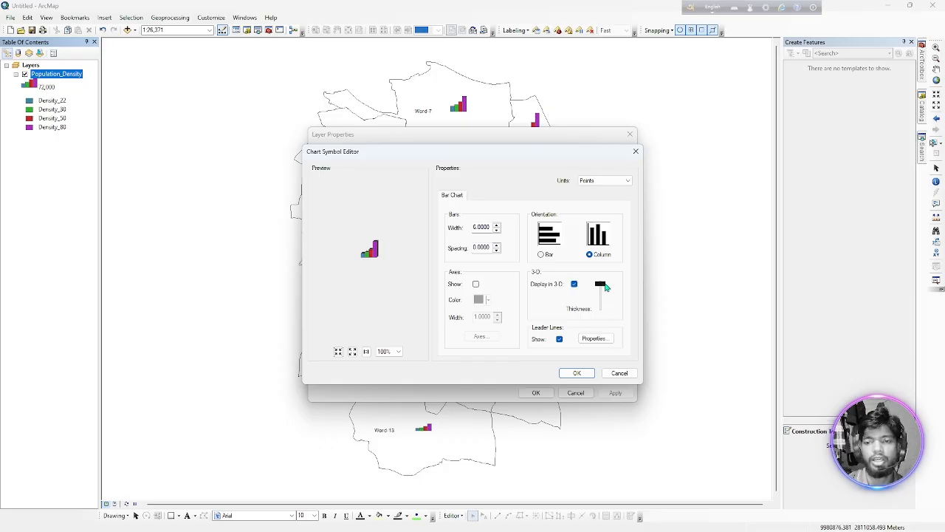
drag(606, 286, 604, 293)
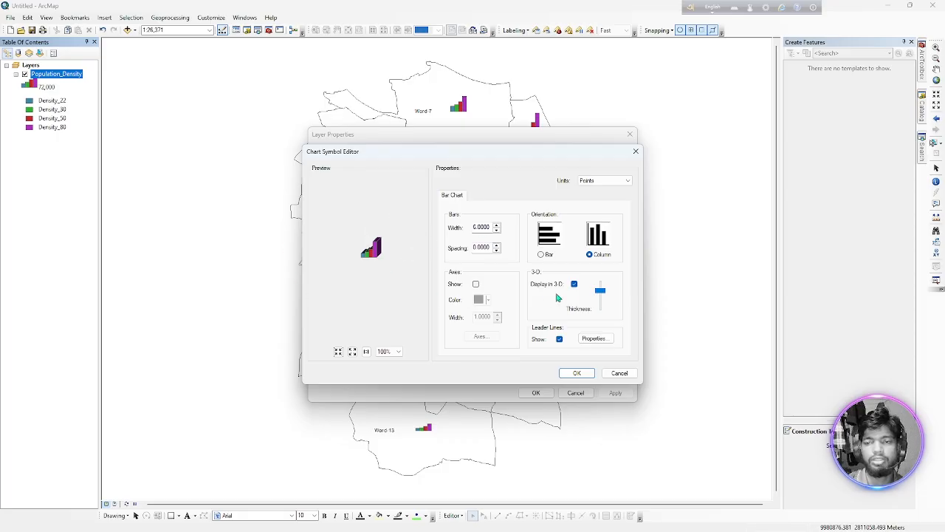
Set the chart leader lines to the first line callout style and apply the edited column charts to the map.
click(596, 339)
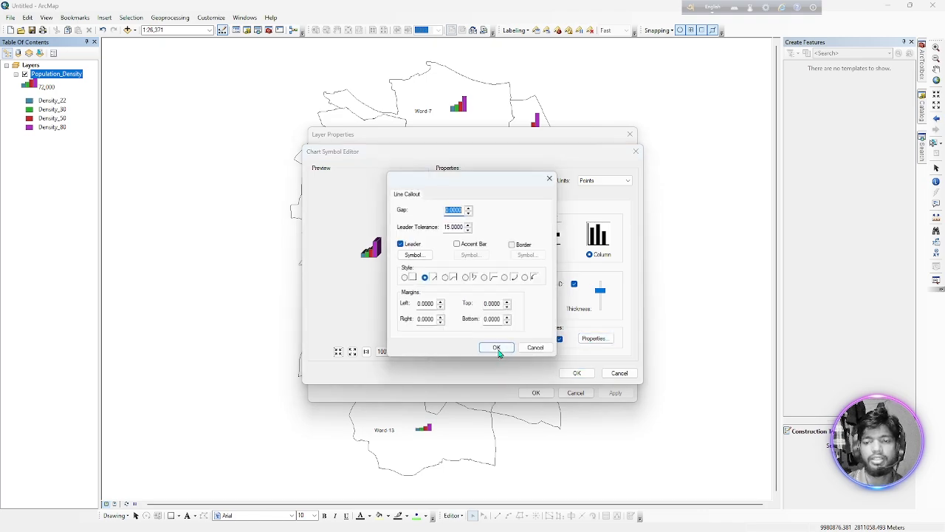
click(424, 280)
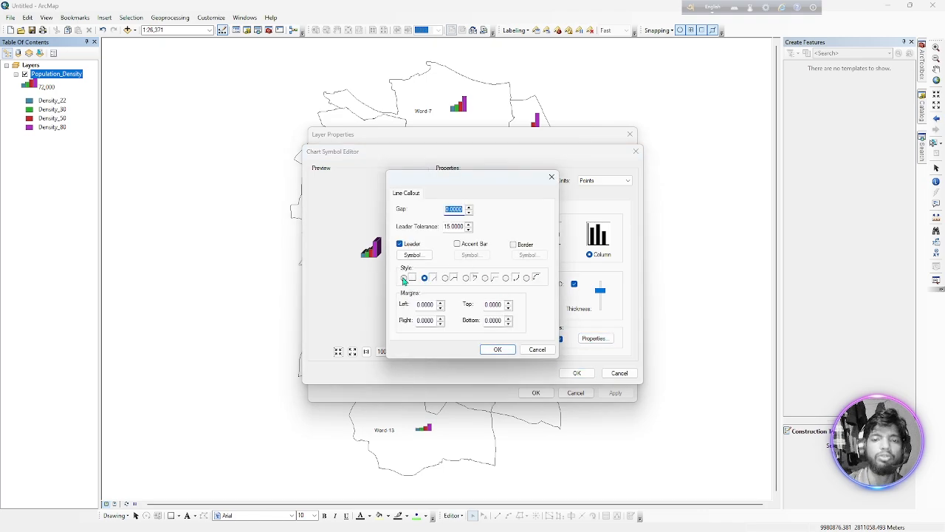
click(404, 279)
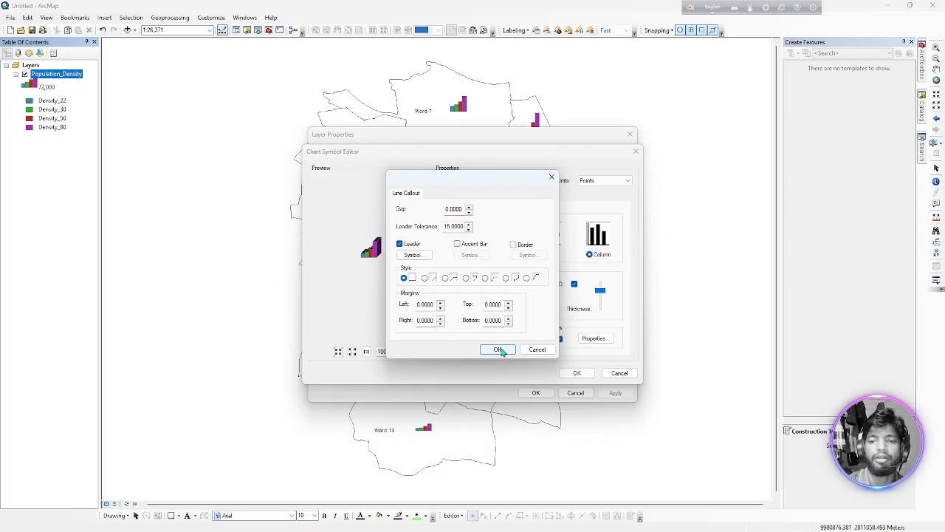
click(497, 349)
click(577, 375)
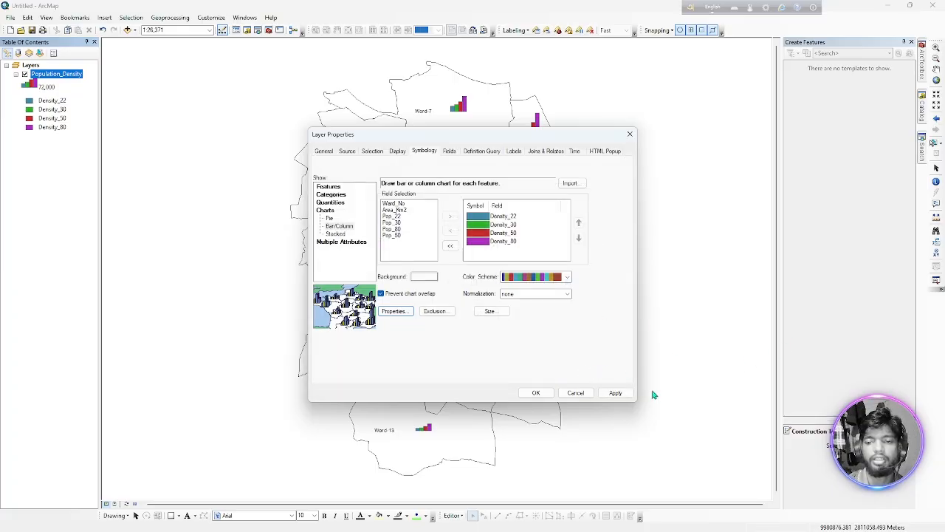
click(614, 393)
click(537, 394)
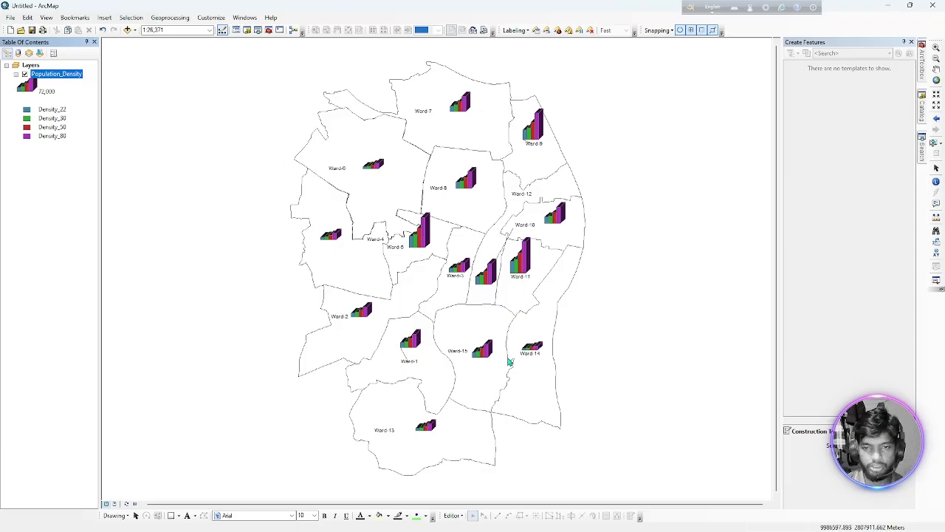
Switch to the GIS_03.pptx presentation in PowerPoint, check the topics slide, and return to ArcMap.
mouse_move(667, 520)
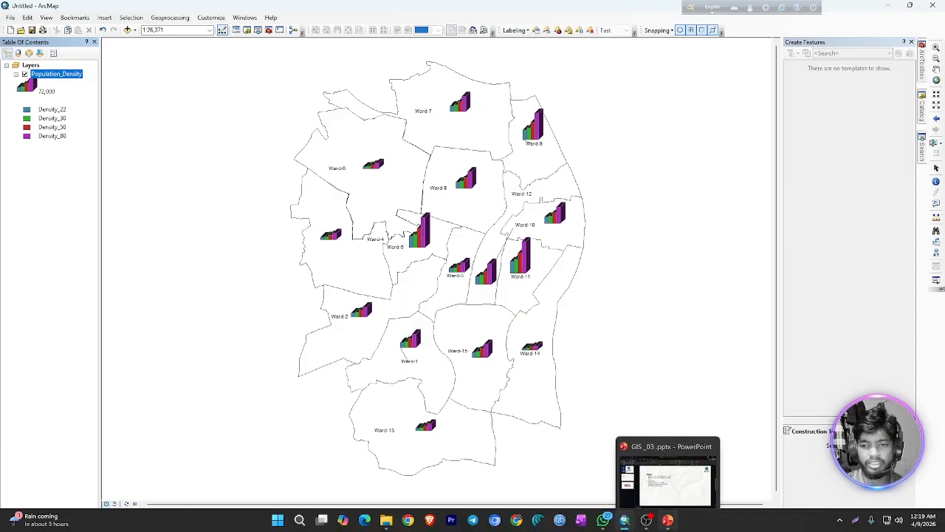
click(668, 478)
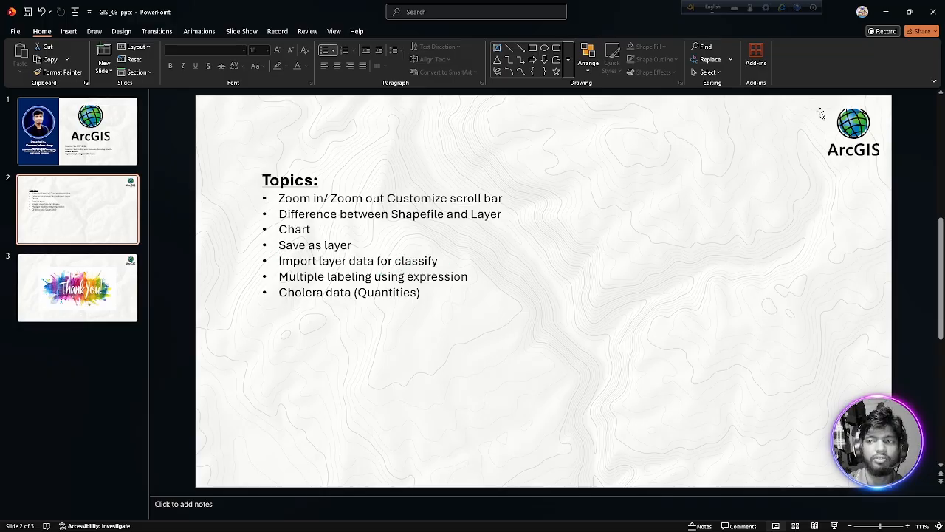
click(886, 15)
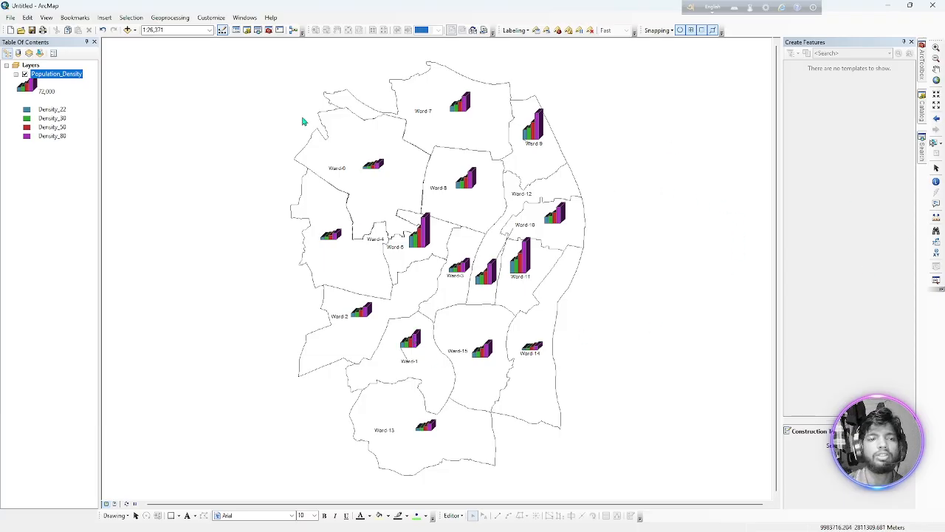
Symbolise Population_Density by quantities with graduated colors, using Density_50 as the value field, and apply it to the map.
double_click(58, 77)
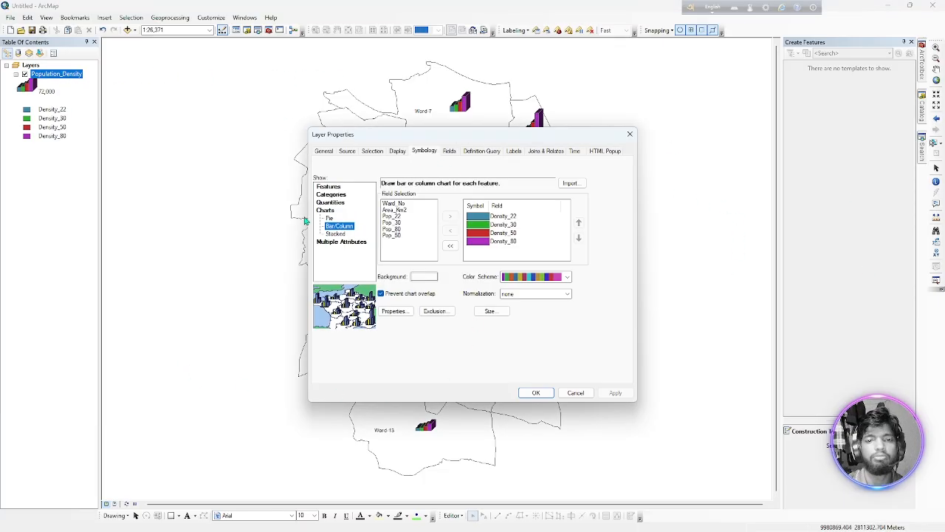
click(330, 203)
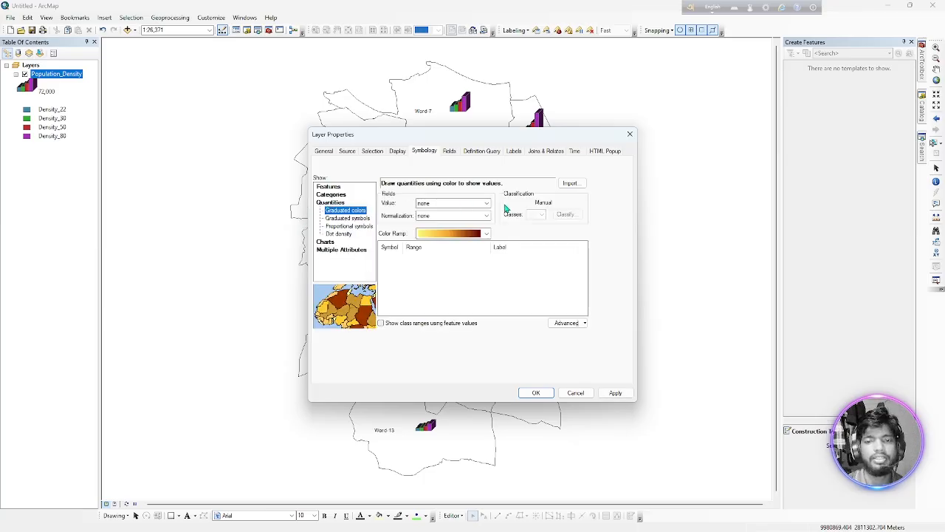
click(473, 204)
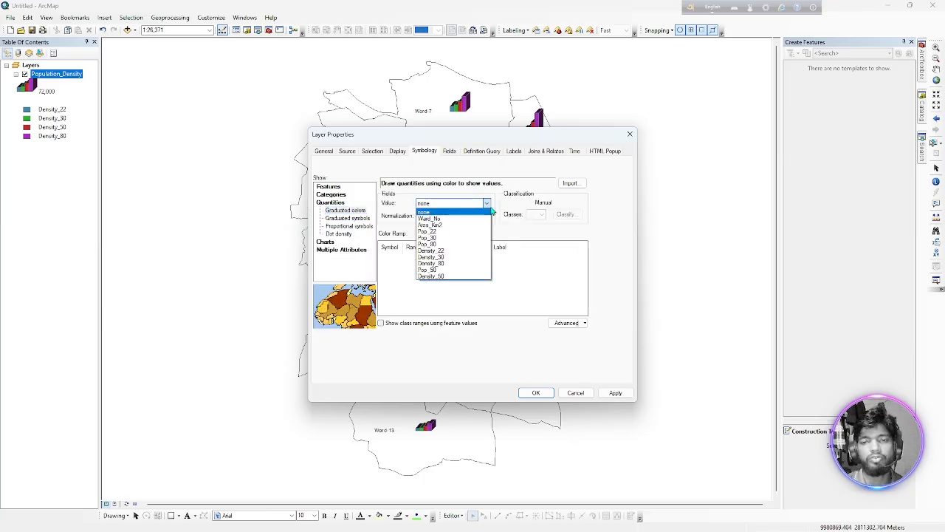
click(454, 277)
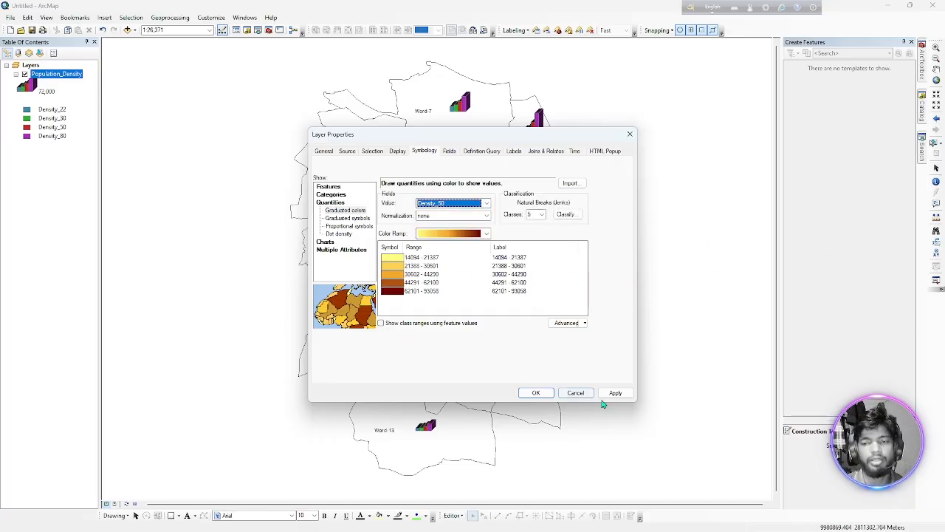
click(541, 395)
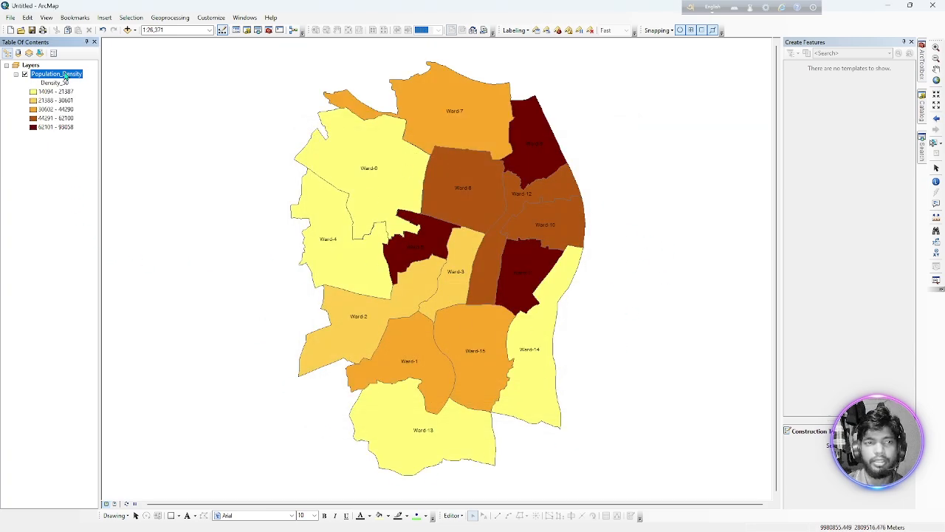
Open the Density_50 classification of Population_Density and set the first two break values to 20000 and 30000.
double_click(64, 77)
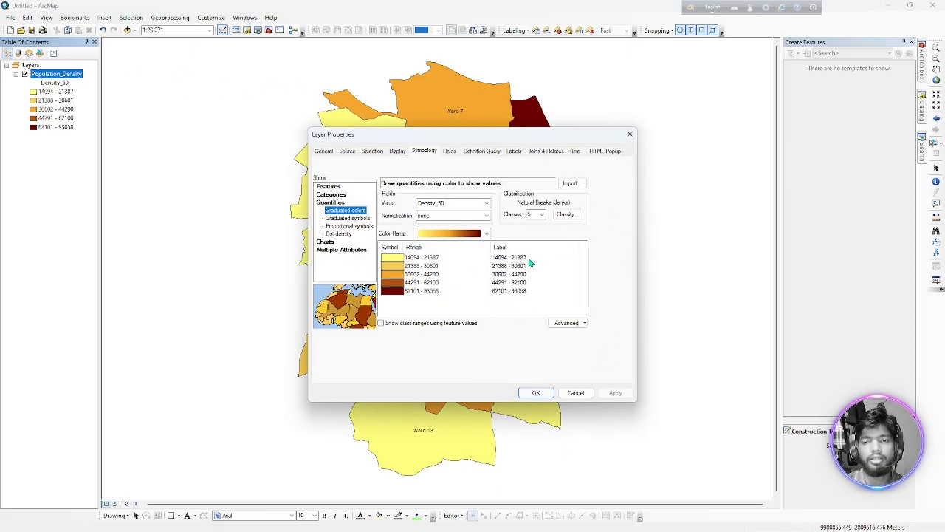
click(566, 214)
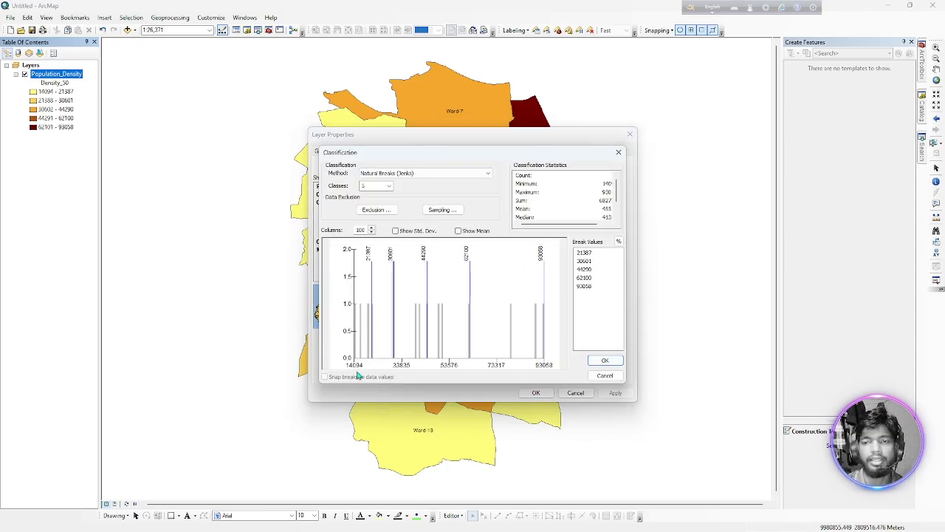
click(587, 254)
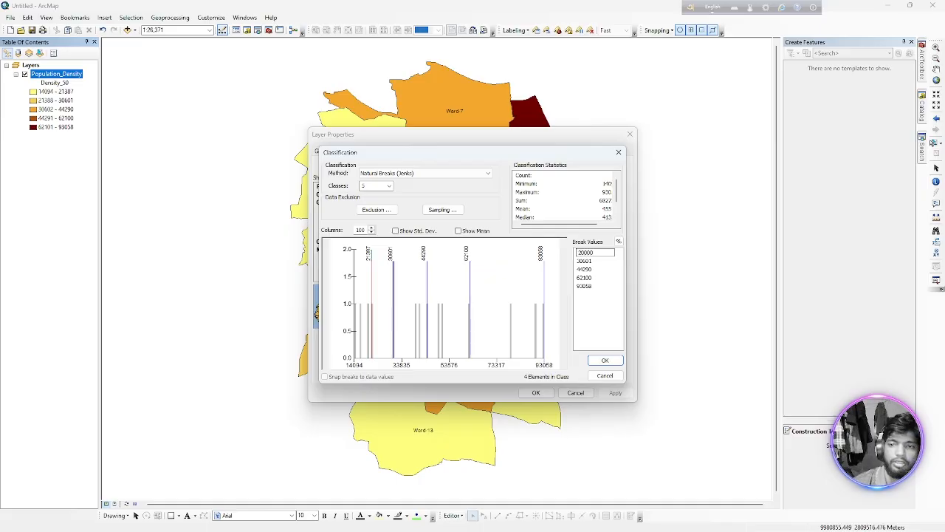
key(Return)
text(3)
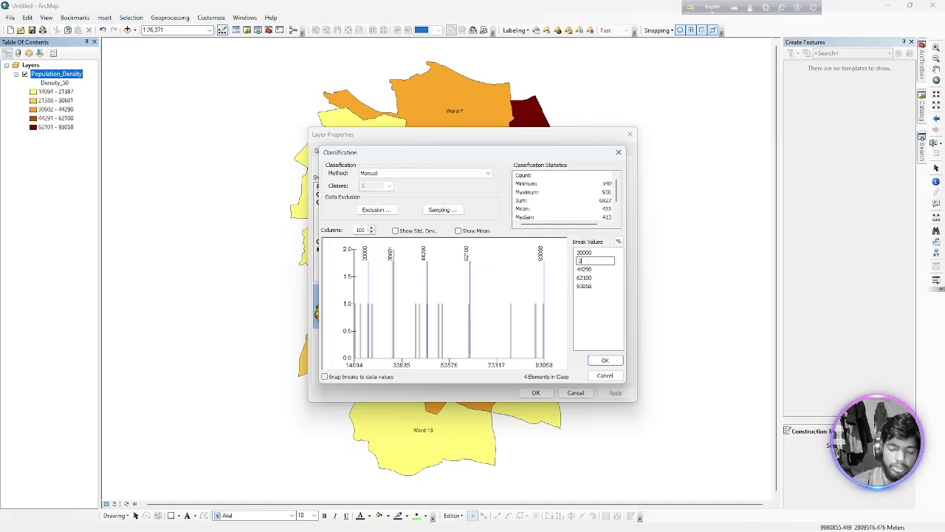
text(0000)
key(Return)
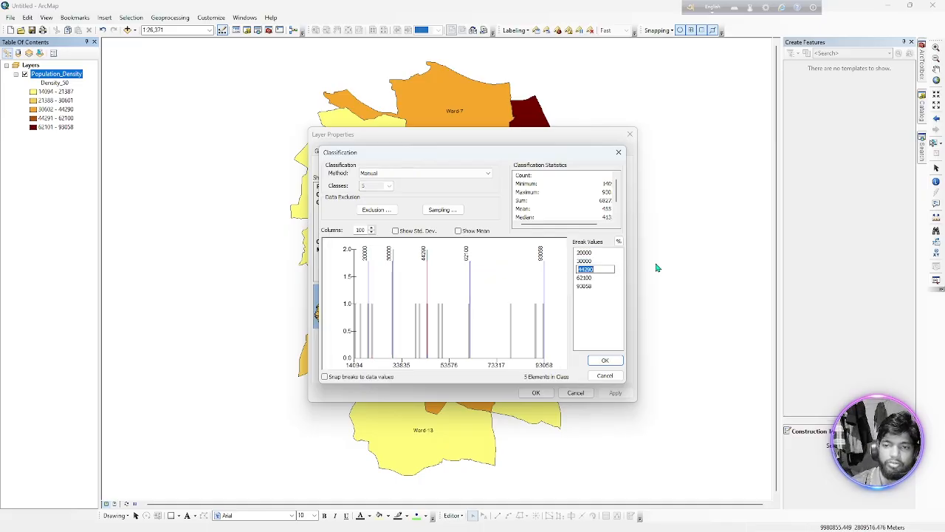
Set the third and fourth break values to 40000 and 50000 and apply the manual classification to the map.
text(40000)
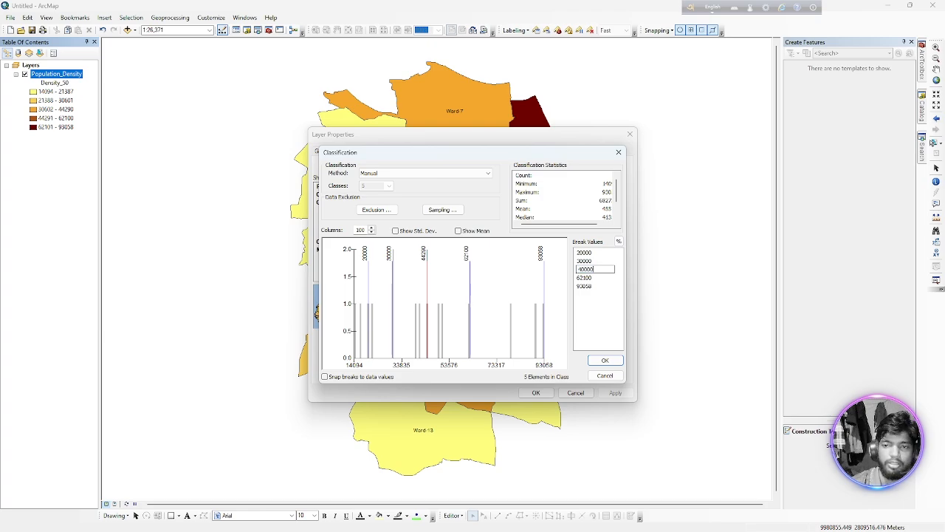
key(Return)
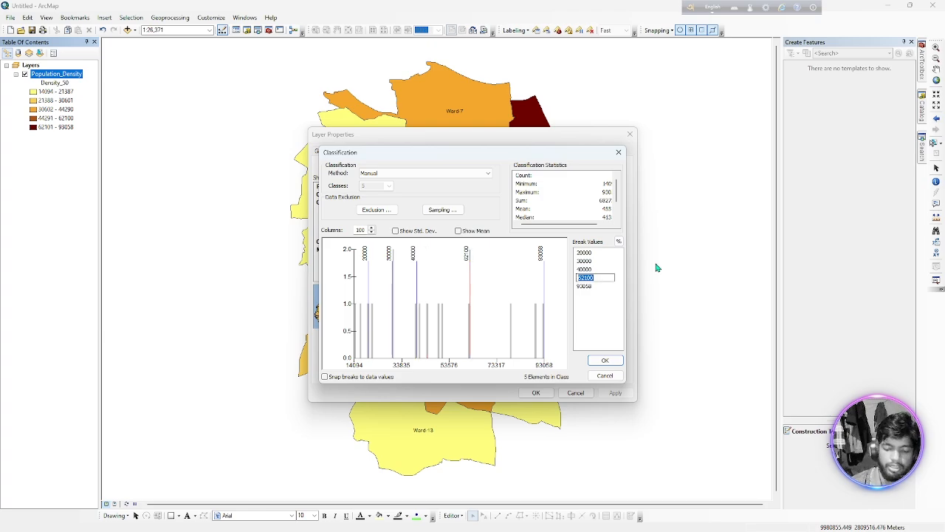
text(5)
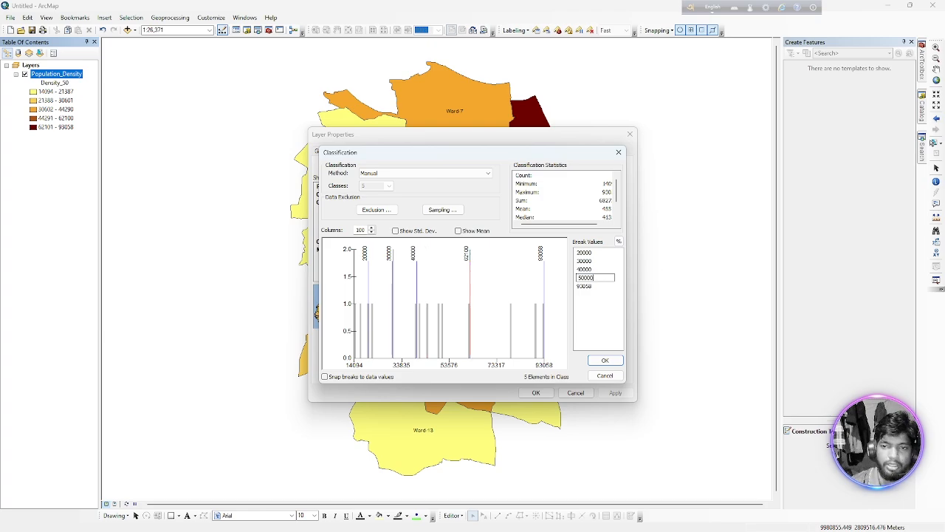
text(0000)
key(Return)
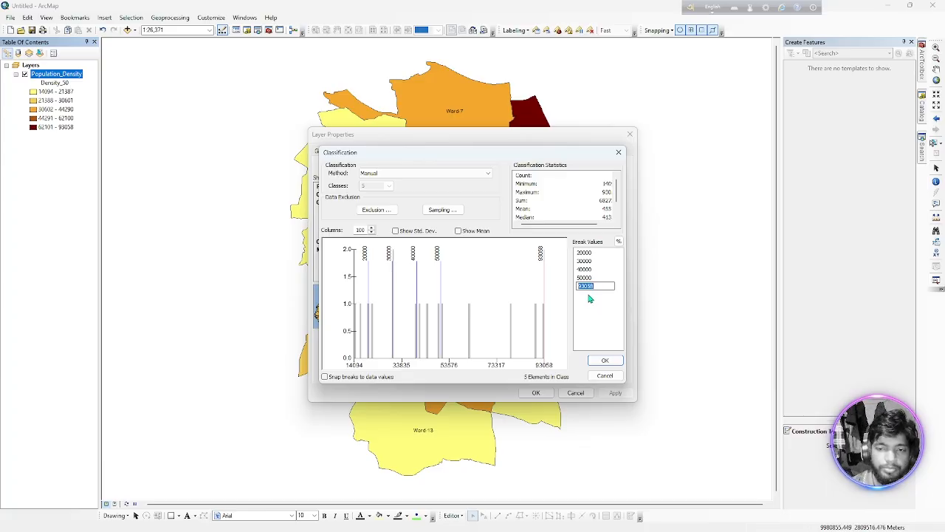
click(604, 361)
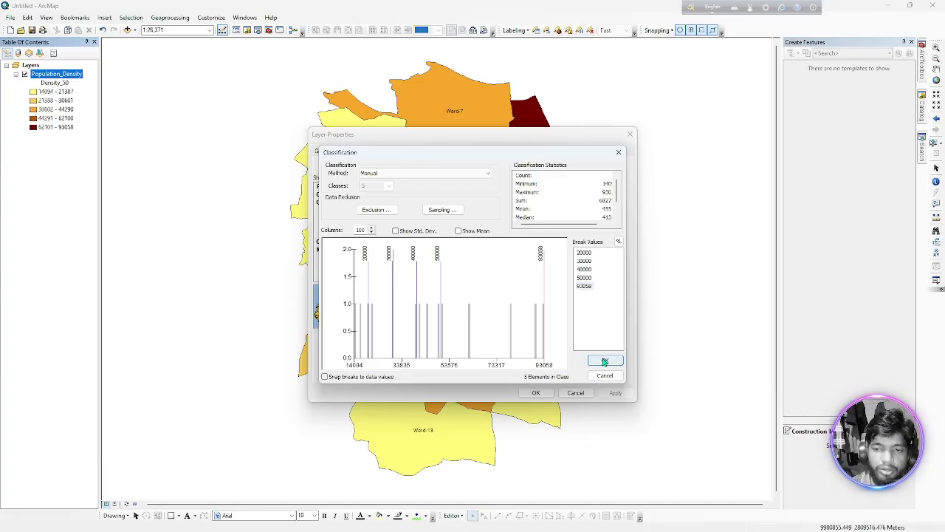
click(600, 363)
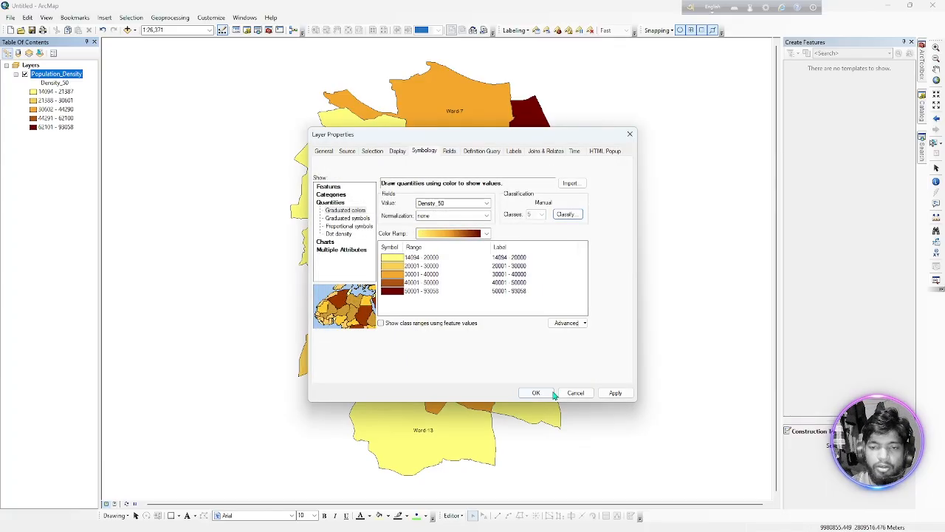
click(539, 392)
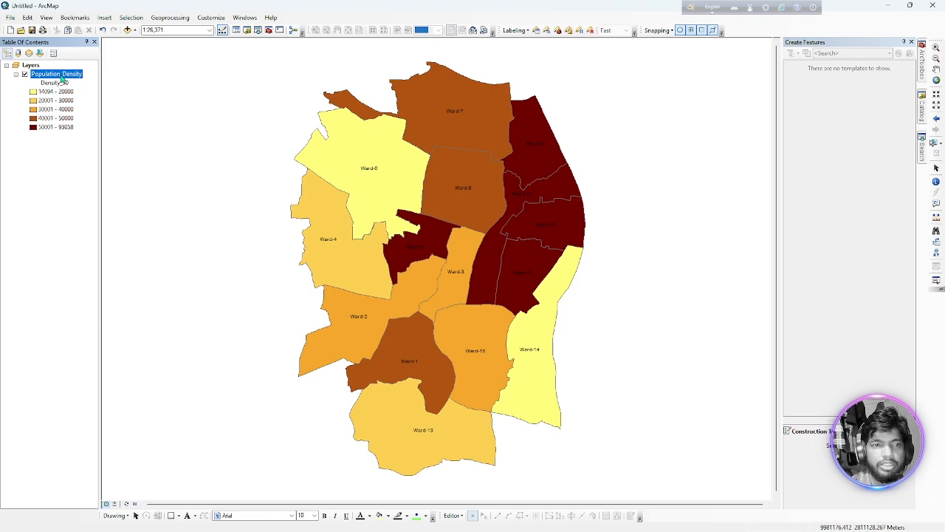
Paste a copy of the Population_Density layer into the map and hide the lower of the two layers.
key(ctrl+v)
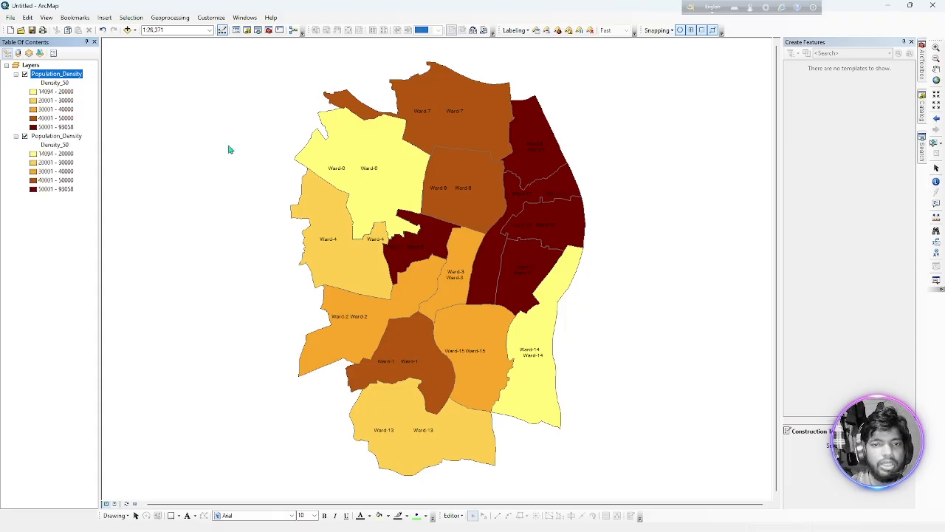
click(24, 136)
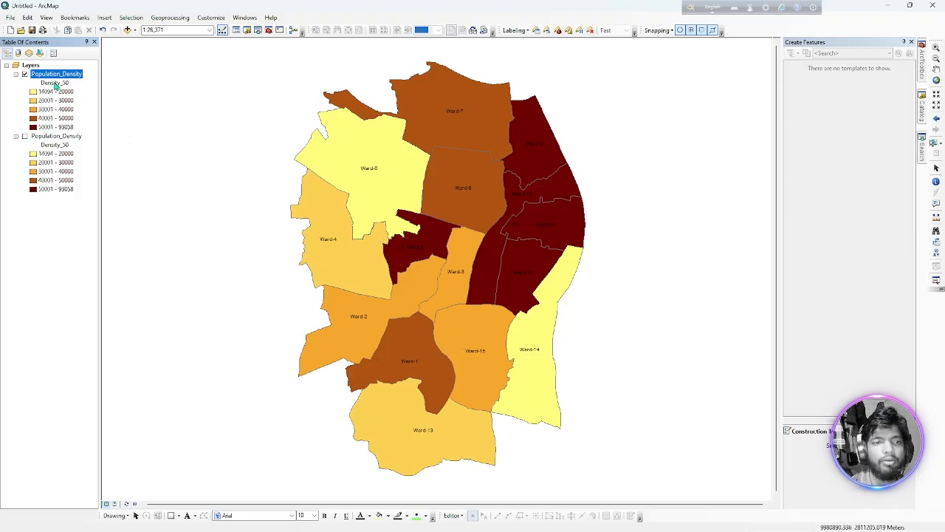
Symbolise the upper Population_Density layer with Density_22 as the value field and apply it to the map.
click(55, 82)
double_click(54, 81)
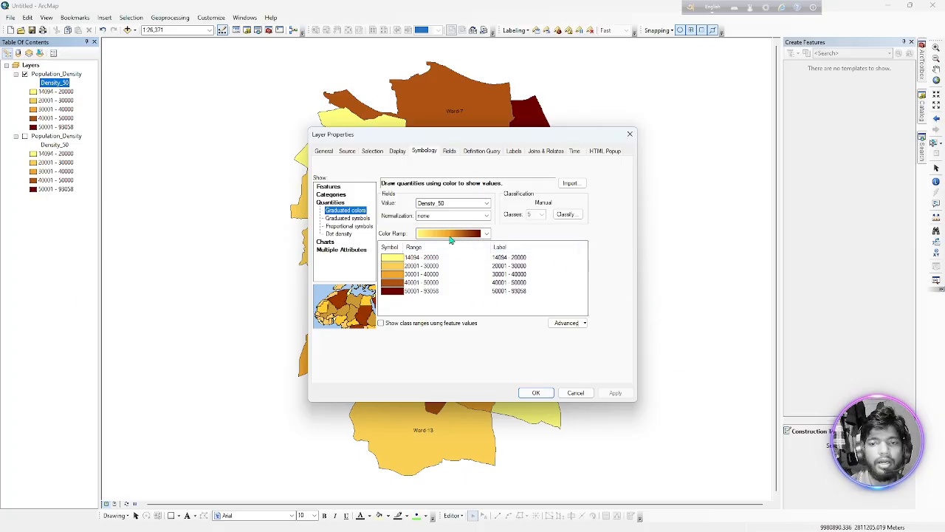
click(486, 203)
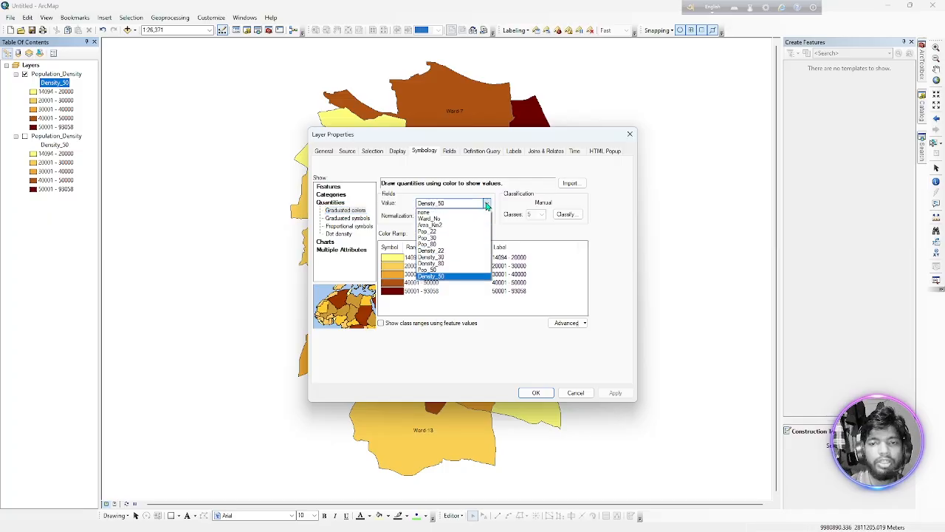
click(433, 251)
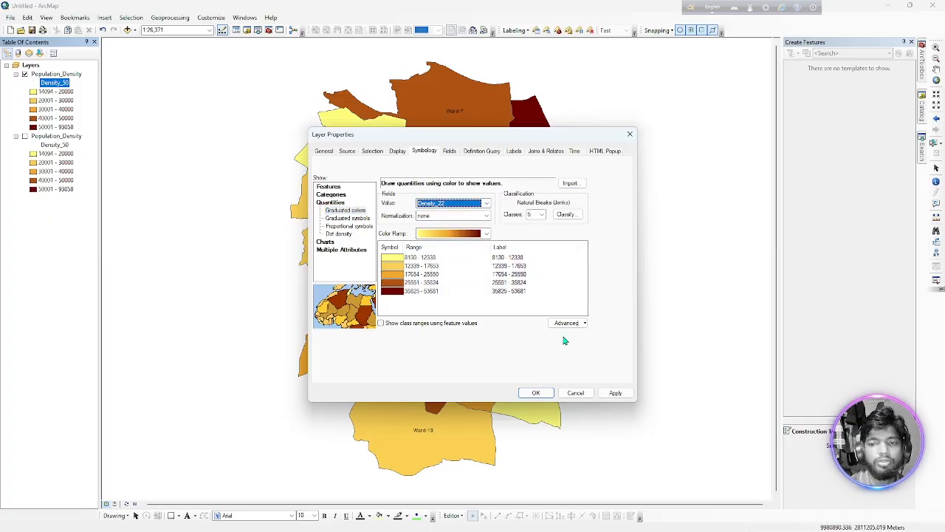
click(615, 393)
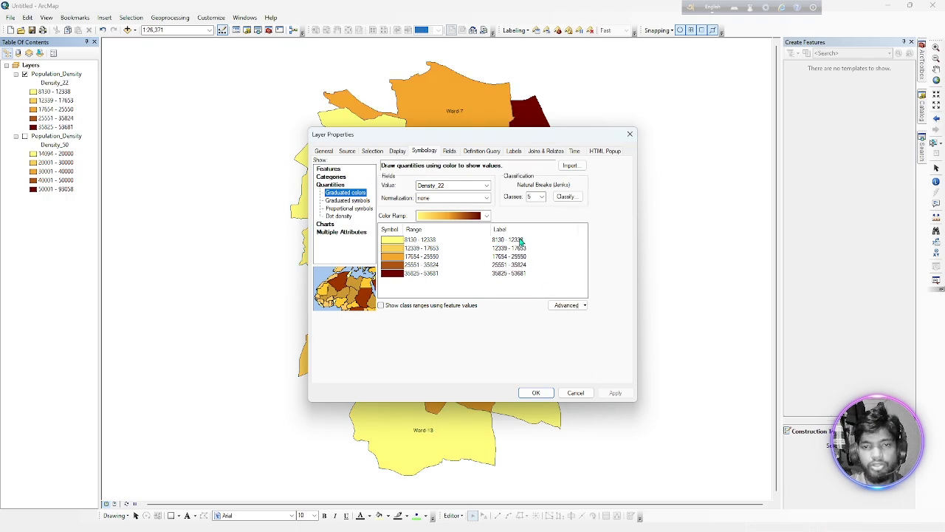
click(545, 393)
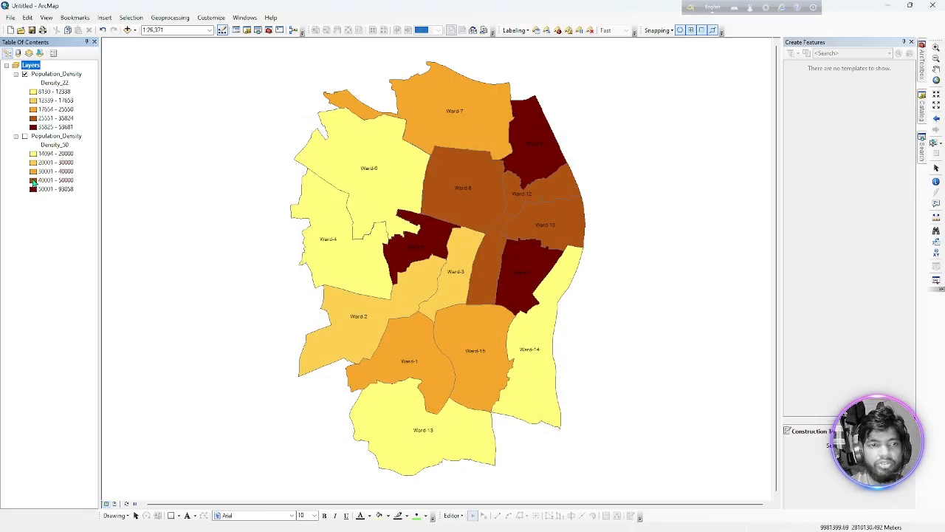
Show the Density_50 layer and switch the Density_22 layer off and on to compare the two density maps.
click(24, 137)
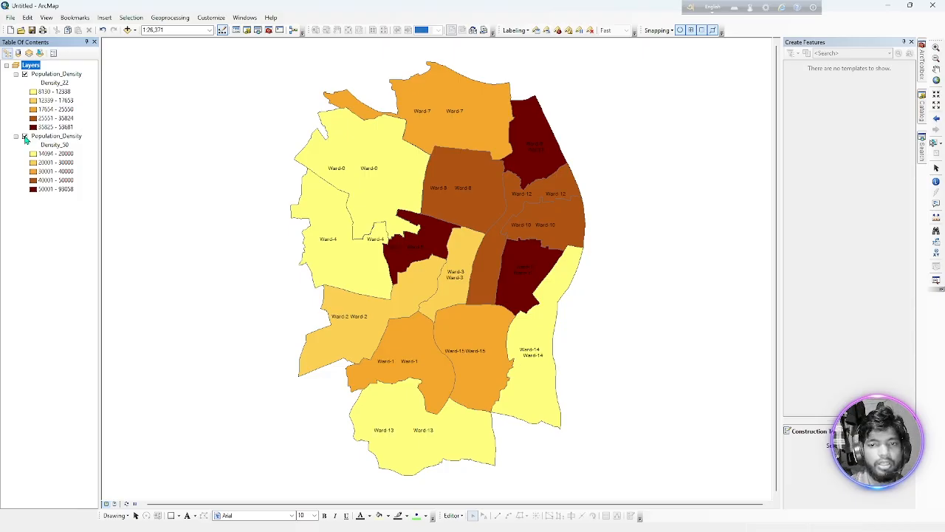
click(31, 74)
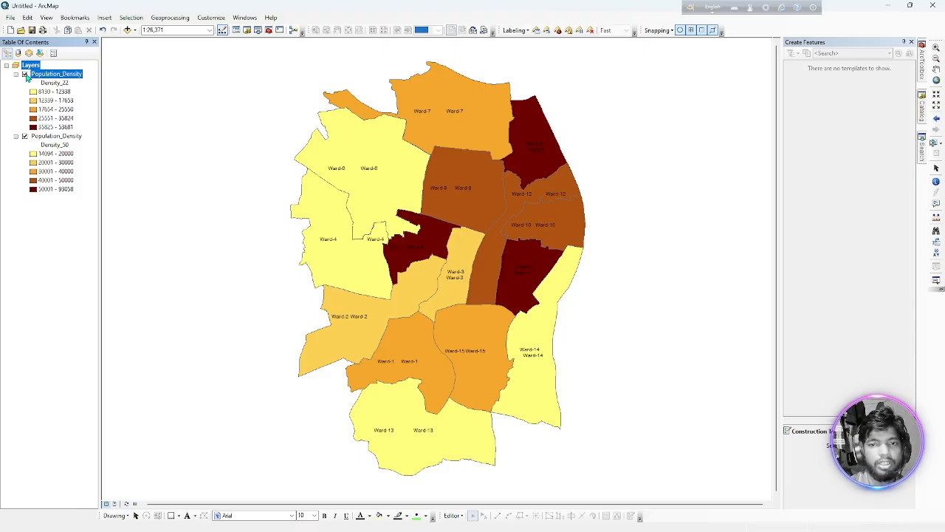
click(24, 75)
click(24, 74)
click(25, 75)
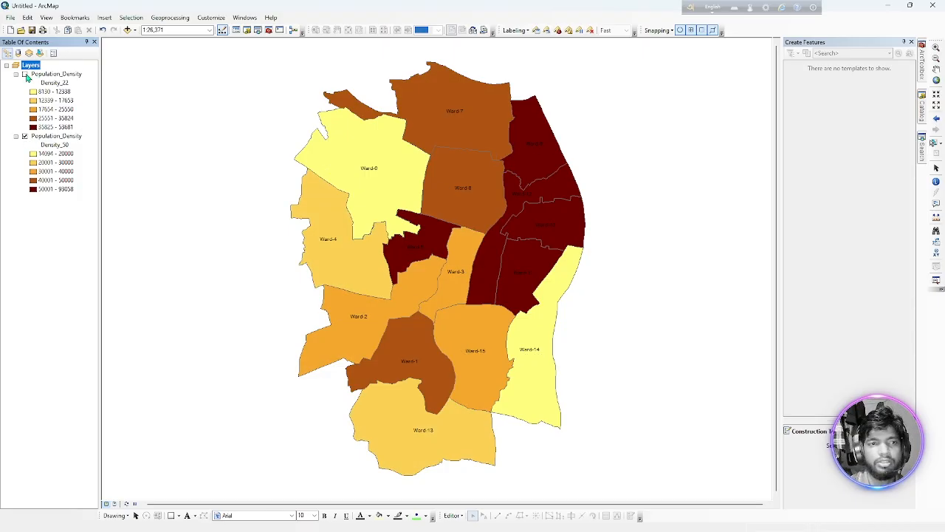
click(24, 74)
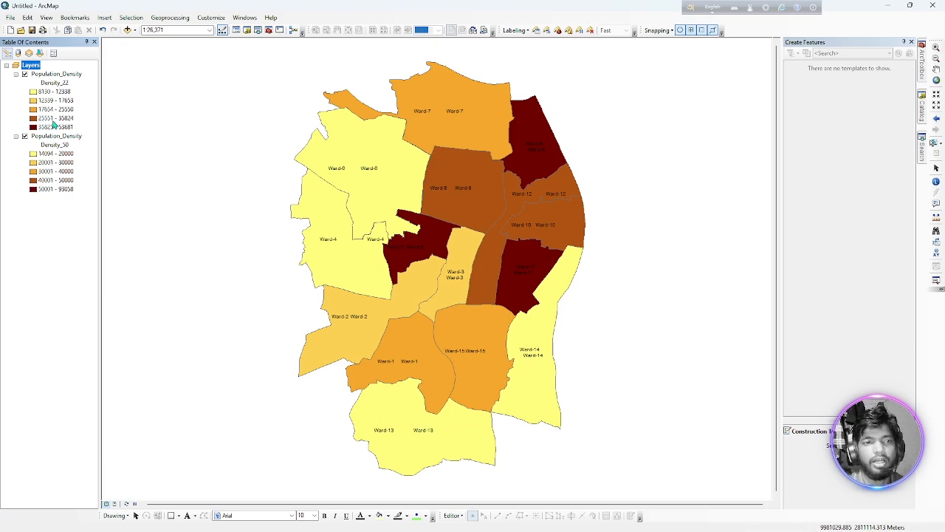
Review the label placement properties of the Density_22 layer and accept them.
click(55, 75)
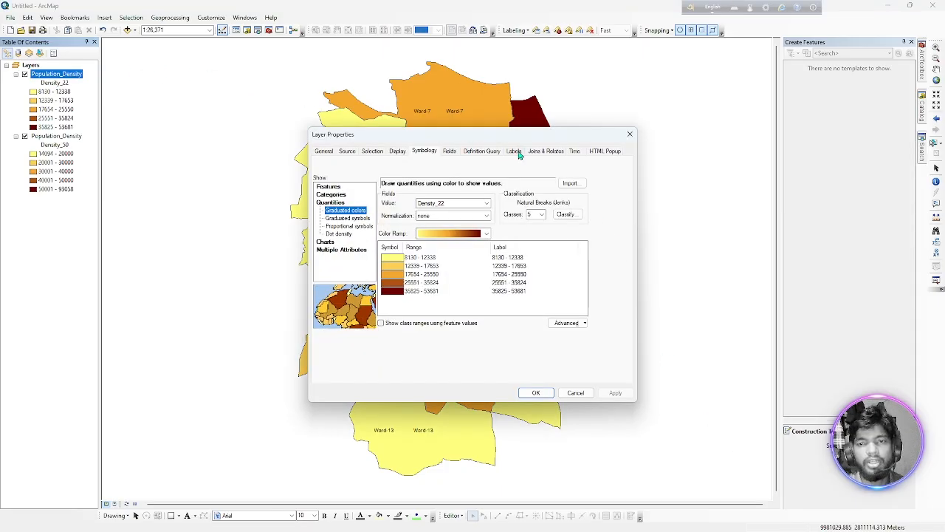
click(515, 152)
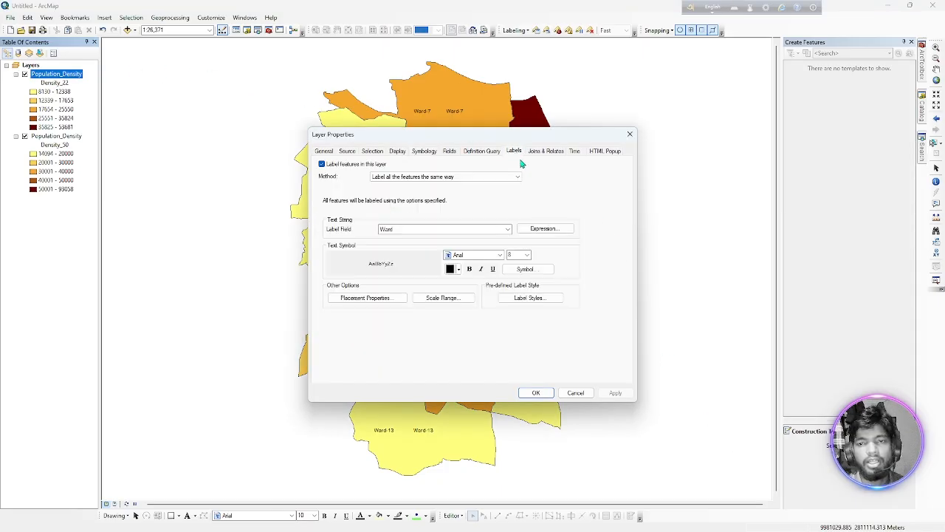
click(369, 298)
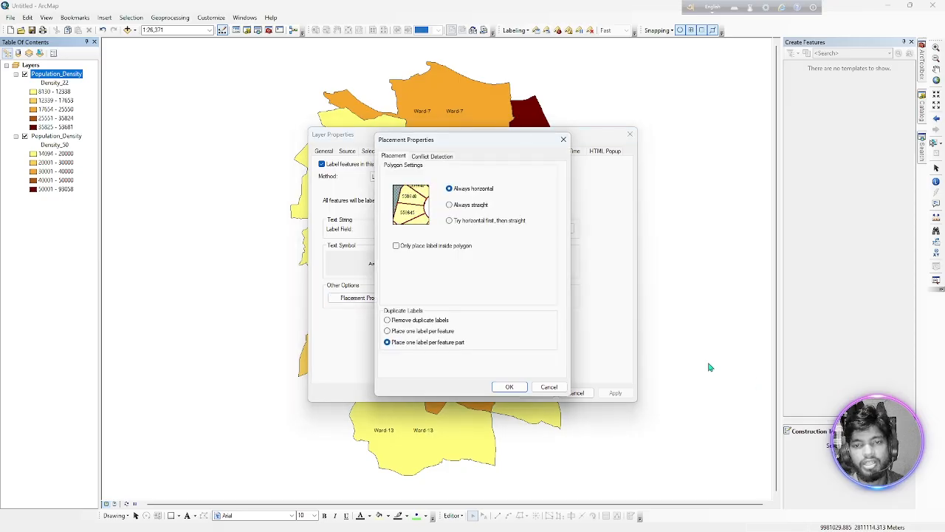
click(509, 386)
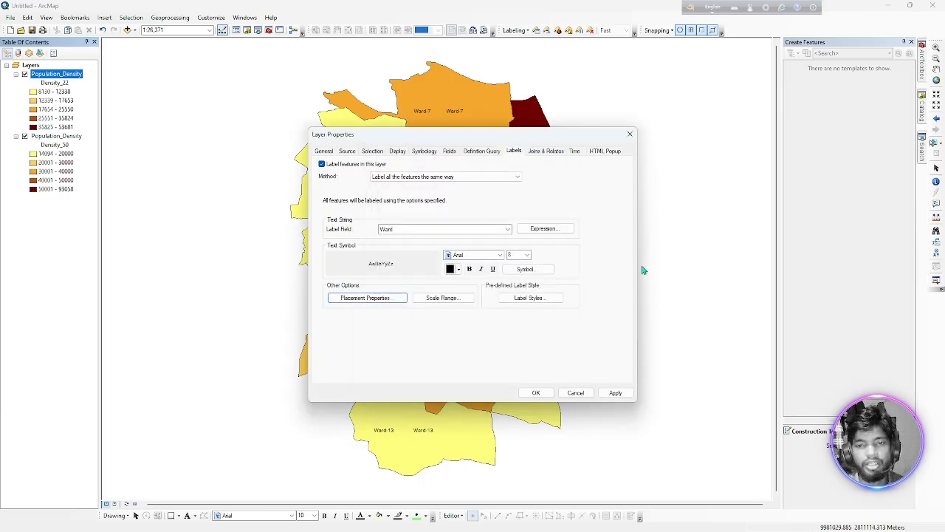
click(545, 395)
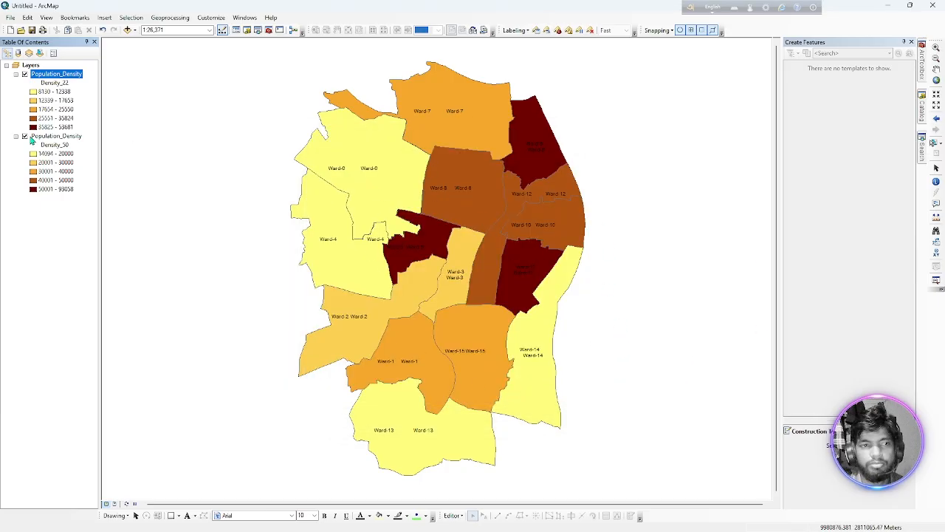
Switch the Density_50 layer's visibility off and on to compare the ward labels, leaving it hidden.
click(24, 137)
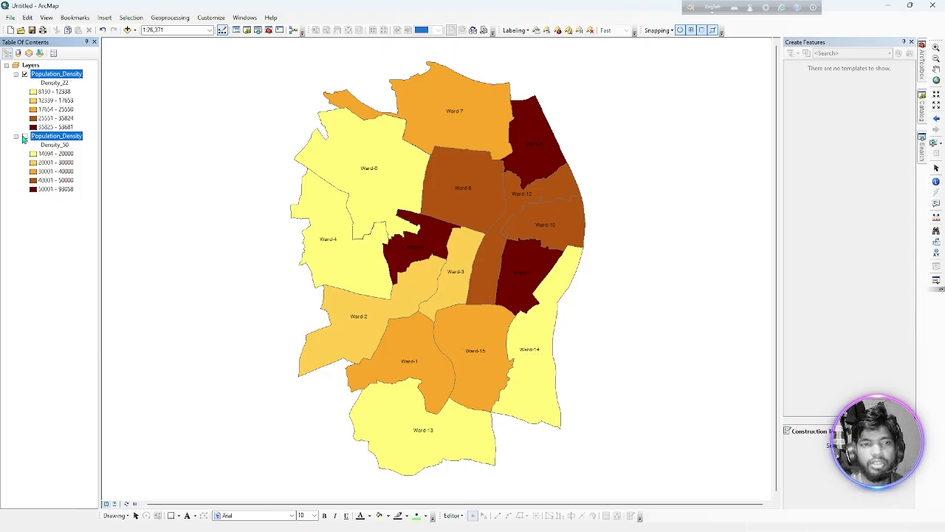
click(24, 136)
click(23, 137)
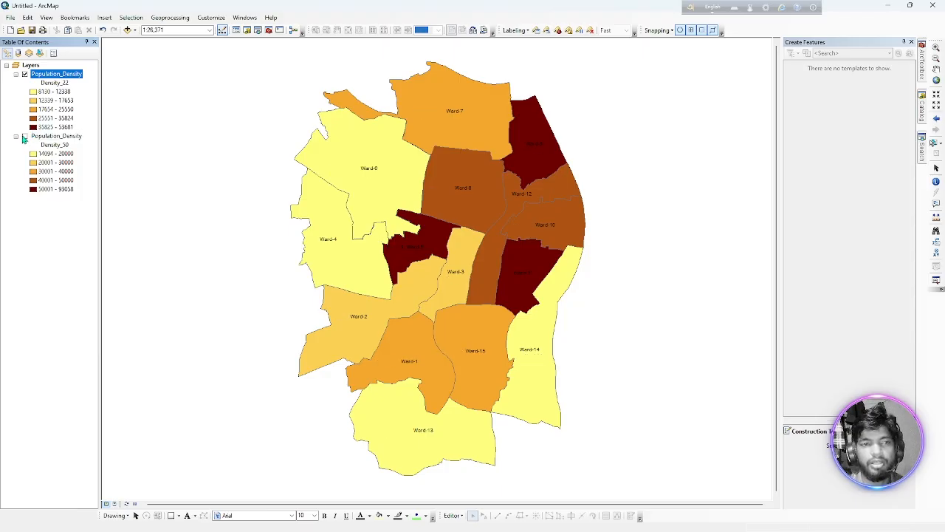
Set the Density_50 layer's label placement to remove duplicate labels and apply it.
double_click(44, 136)
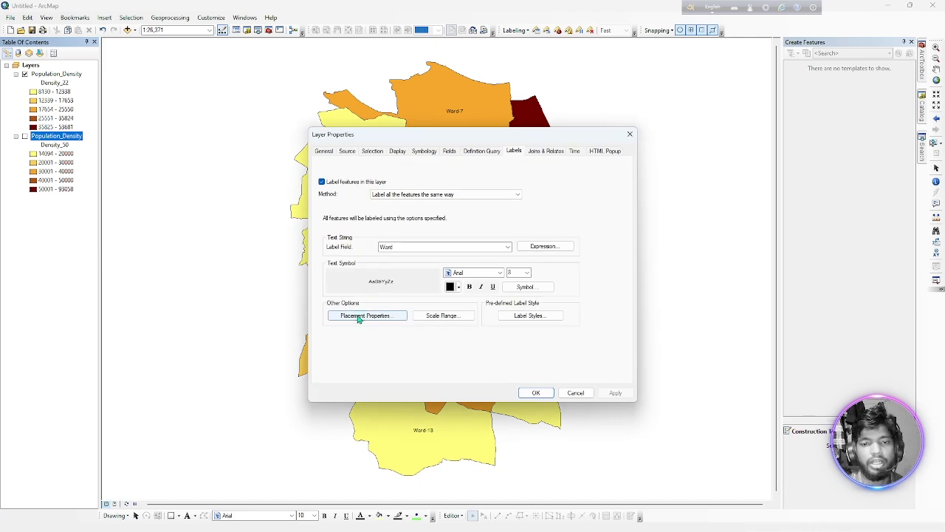
click(355, 315)
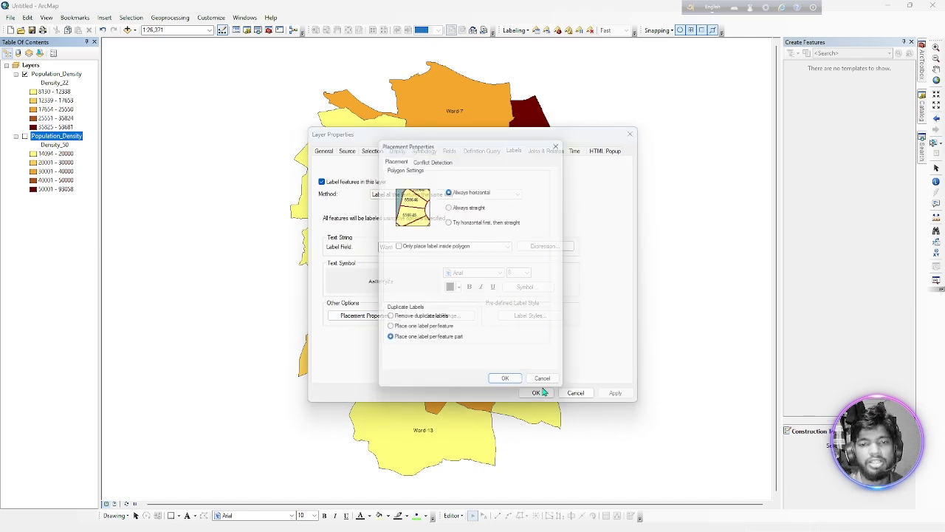
click(425, 323)
click(510, 386)
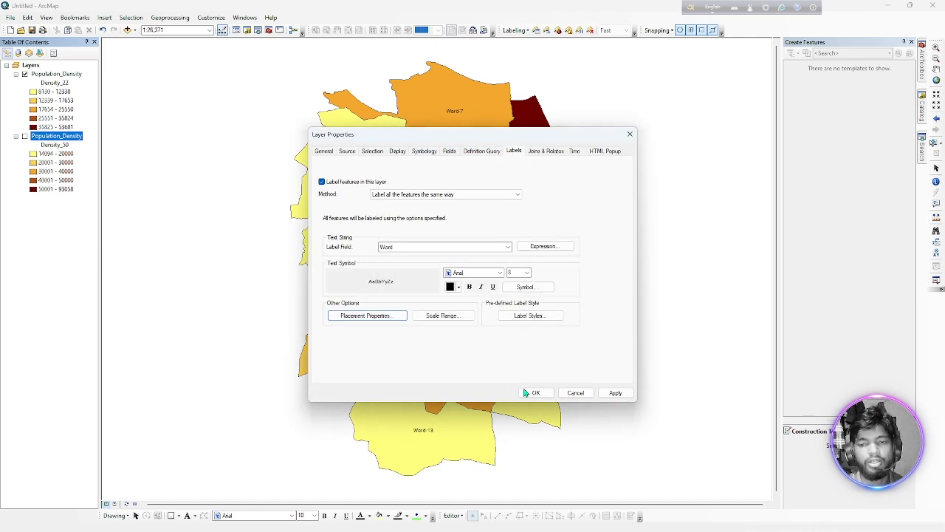
click(533, 392)
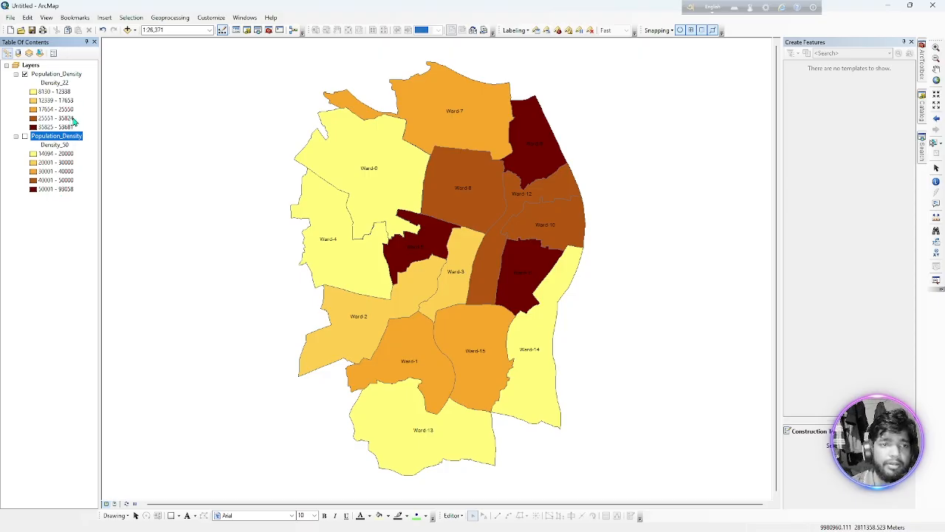
double_click(61, 84)
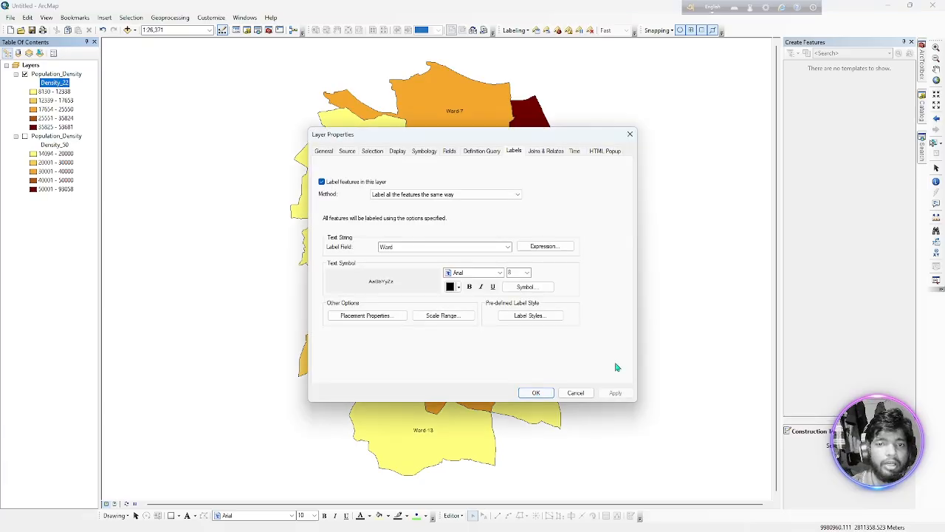
click(630, 133)
click(62, 138)
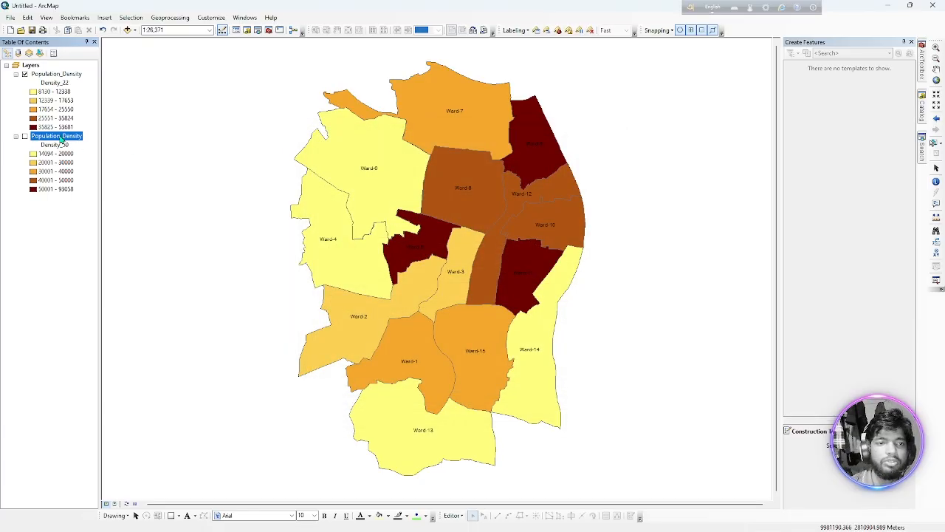
right_click(62, 140)
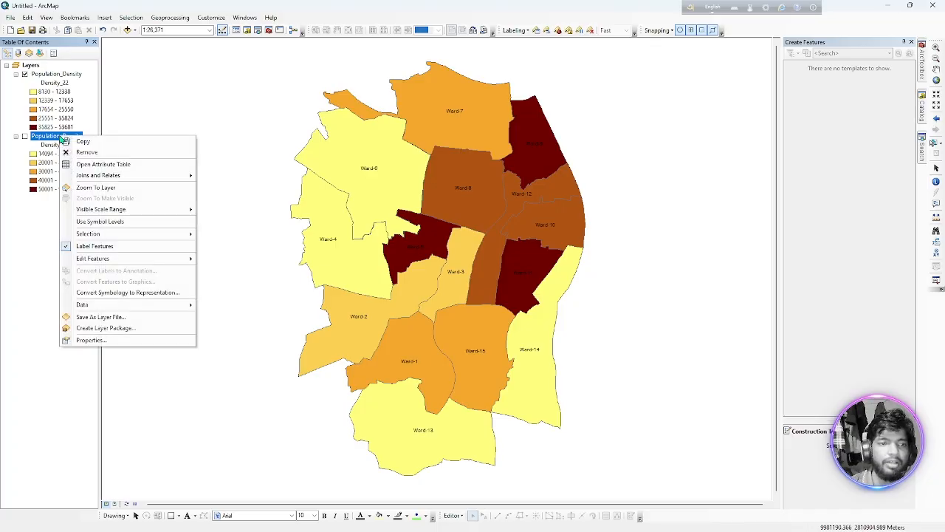
click(46, 138)
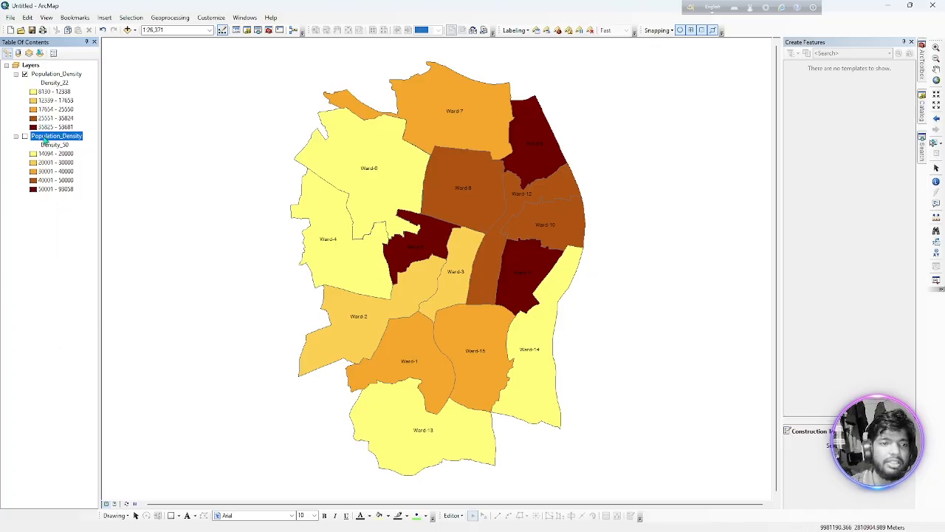
key(Return)
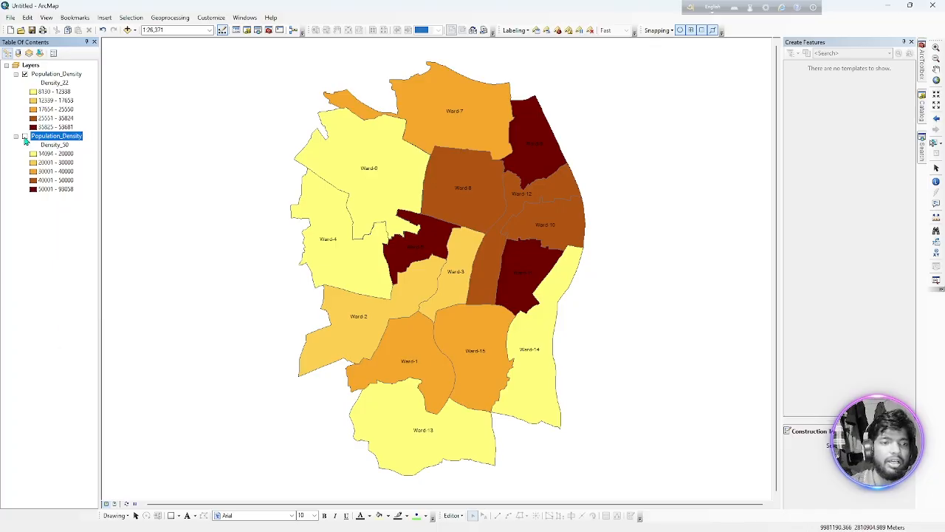
Show the Density_50 layer and save it as a layer file, replacing Population_Density50.lyr in the URP Dept folder.
click(24, 137)
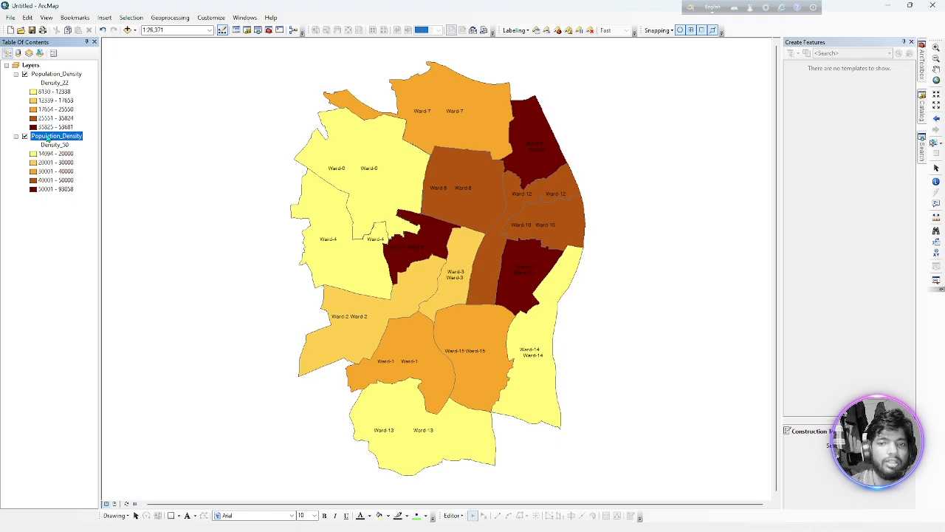
right_click(47, 137)
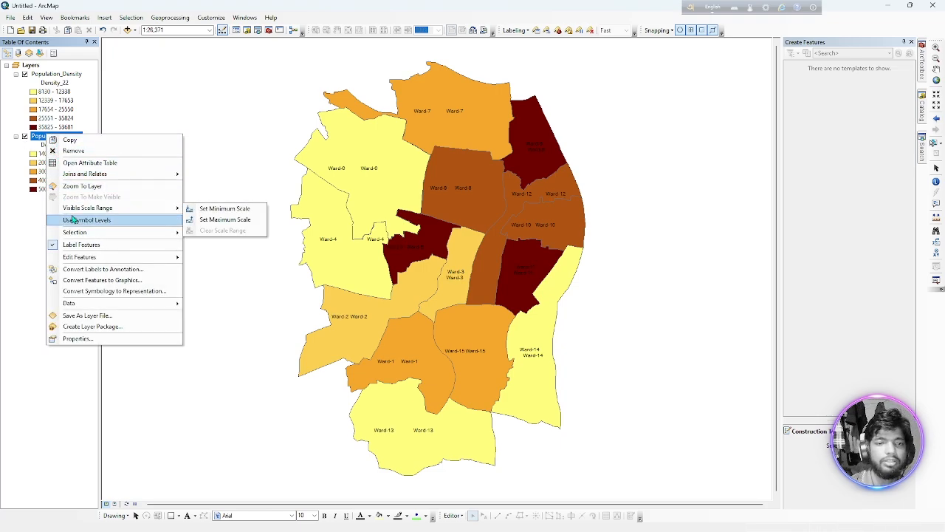
click(90, 317)
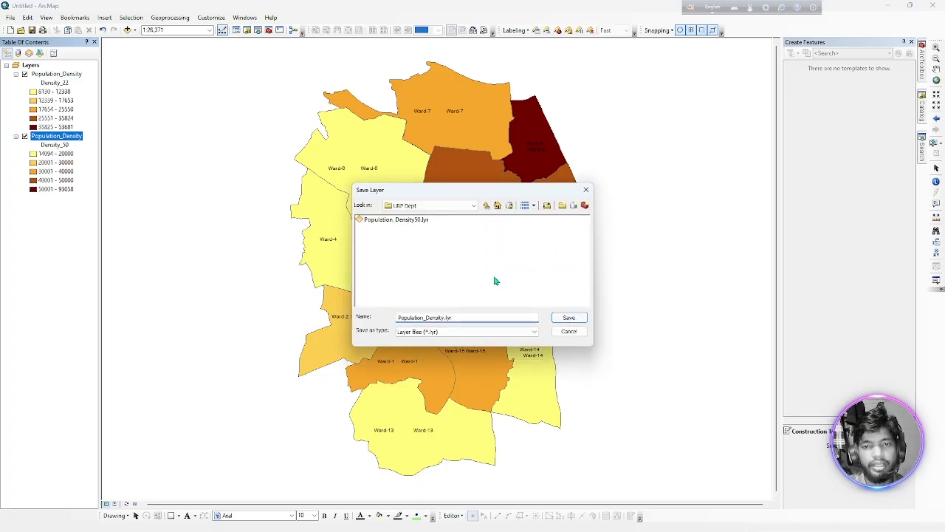
click(412, 221)
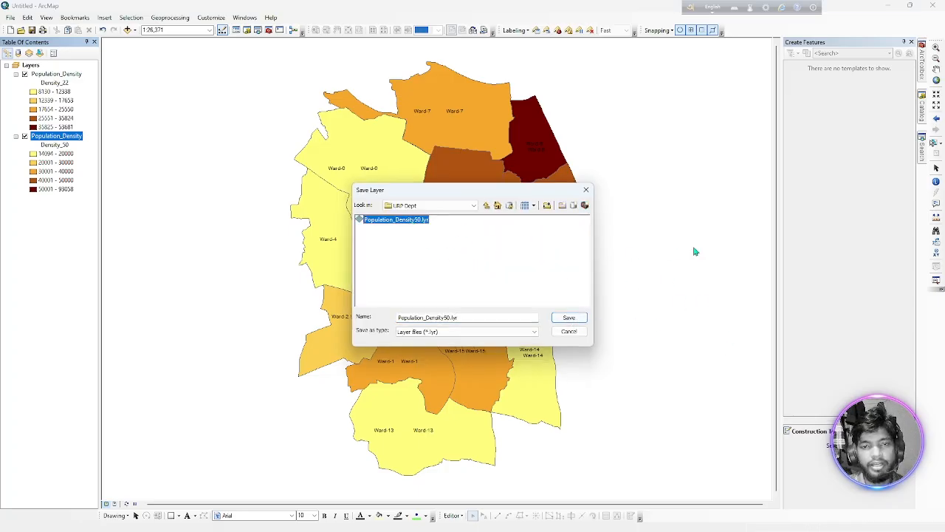
click(567, 319)
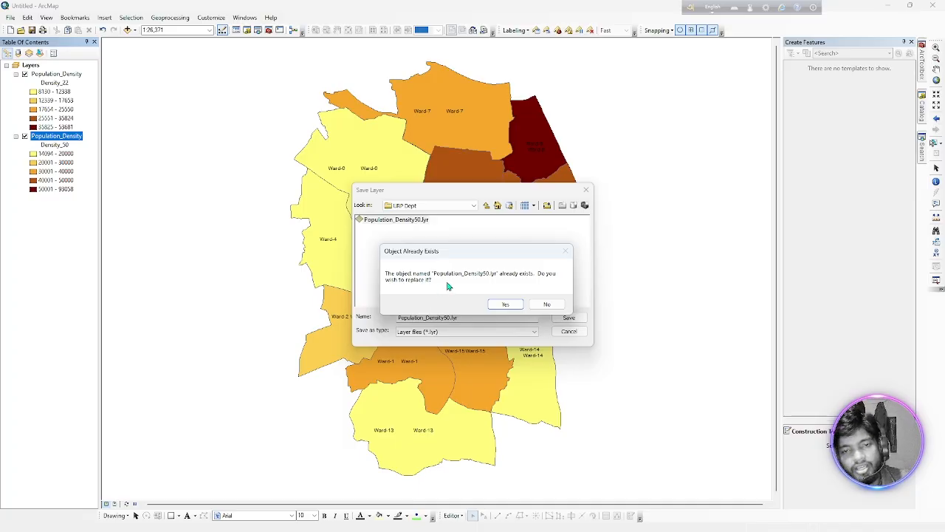
click(501, 304)
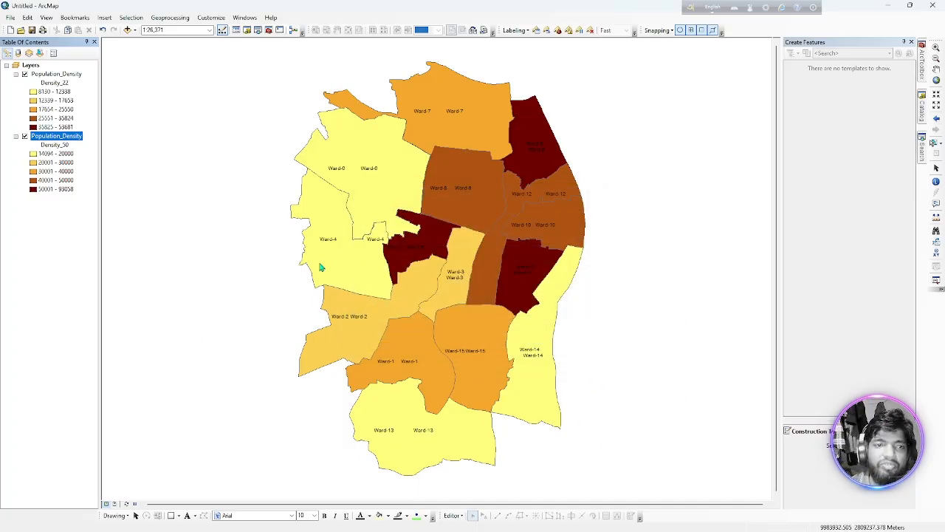
Start importing symbology into the Density_22 layer and choose the layer file Population_Density50.lyr as the source.
double_click(54, 83)
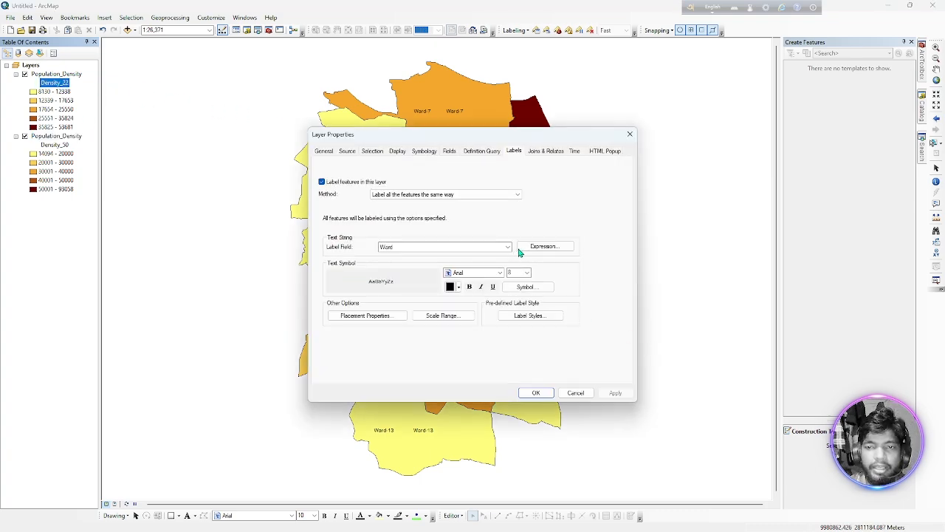
click(426, 151)
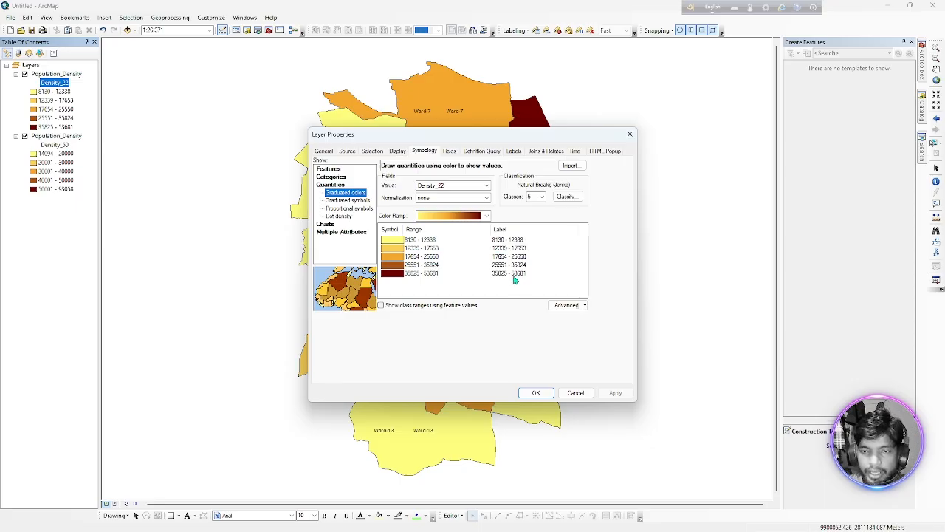
click(569, 169)
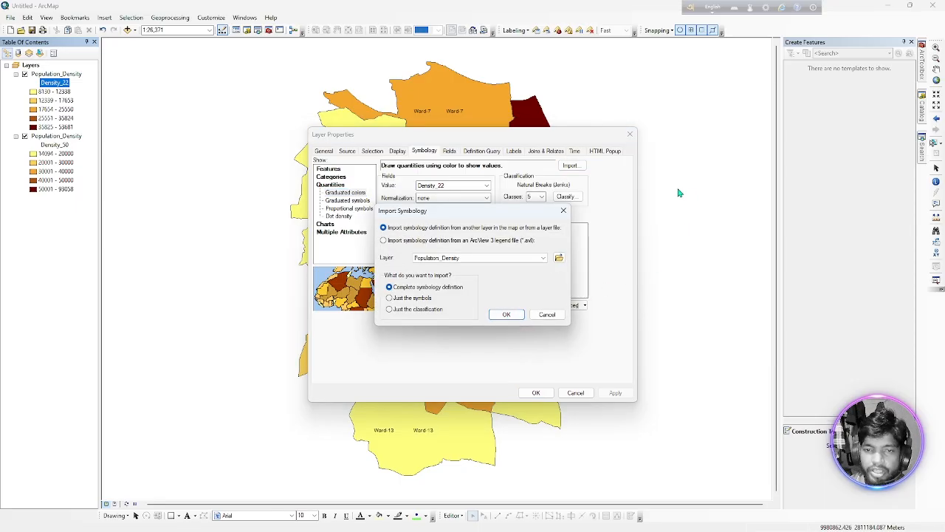
click(559, 257)
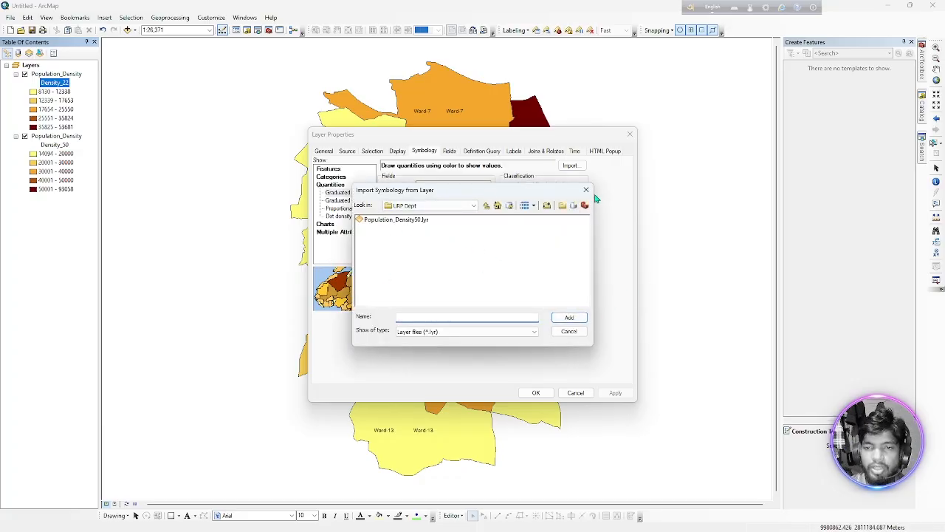
click(389, 221)
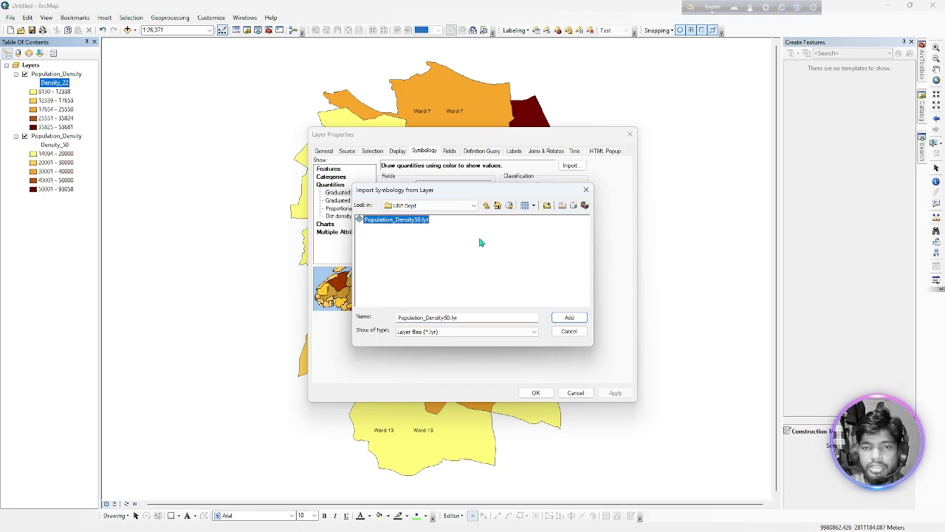
click(567, 317)
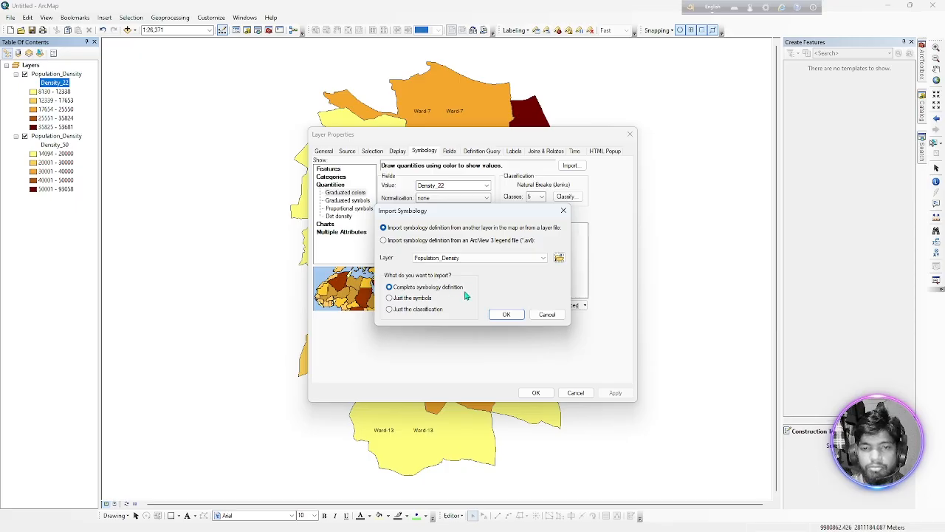
Import the complete symbology definition with Density_22 as the matching value field and accept the layer properties.
click(517, 316)
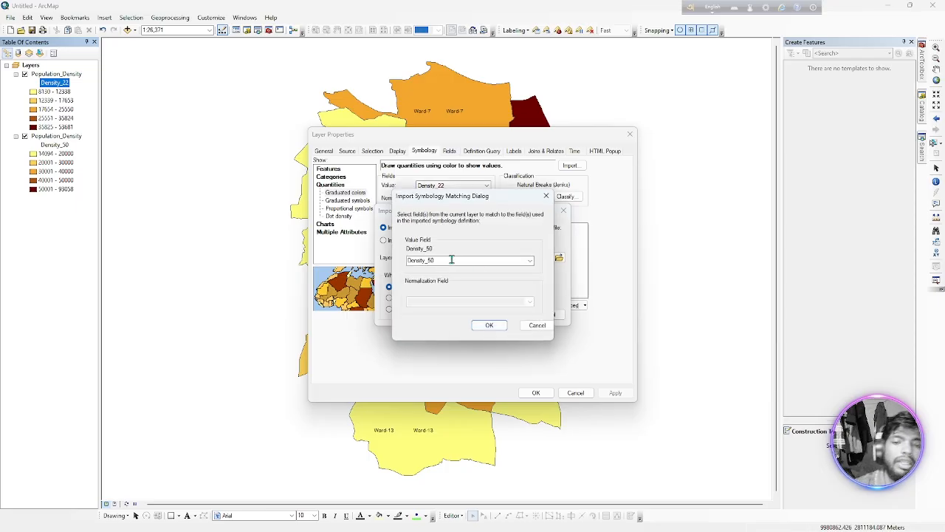
click(529, 263)
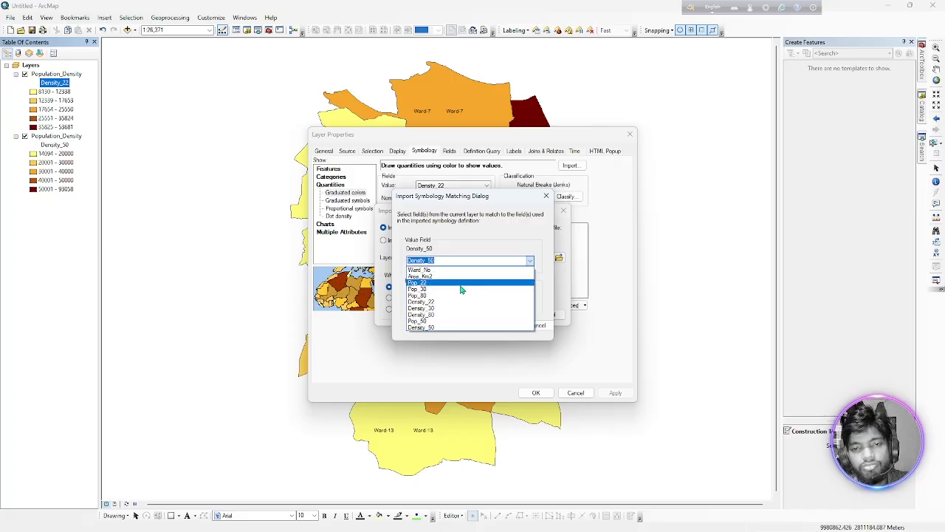
click(438, 303)
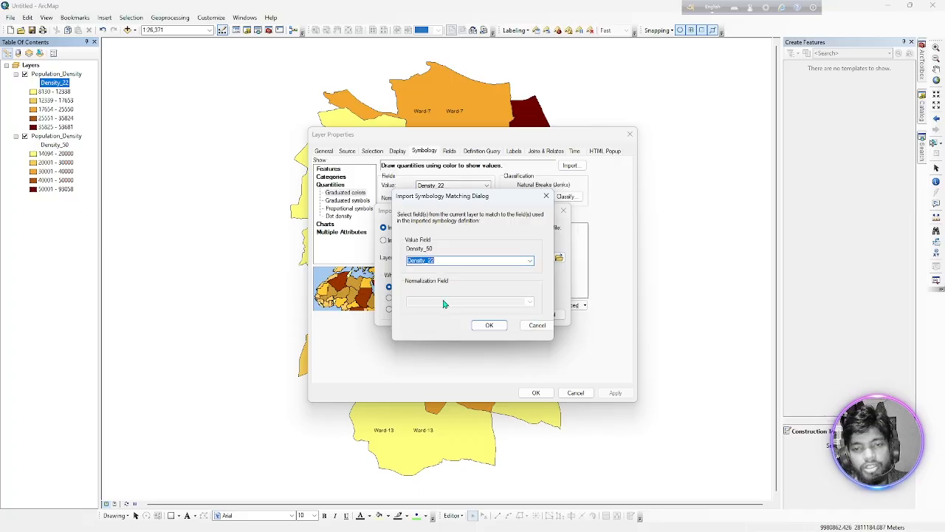
click(489, 326)
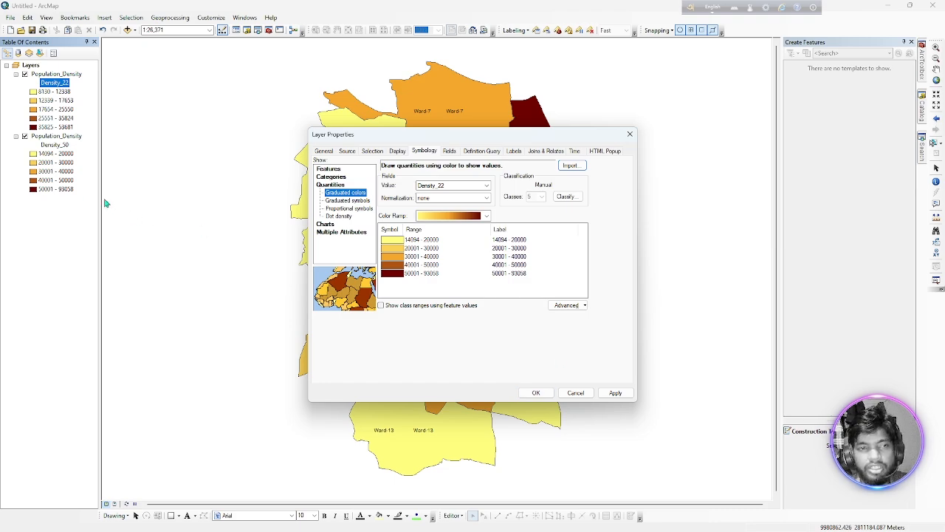
click(537, 395)
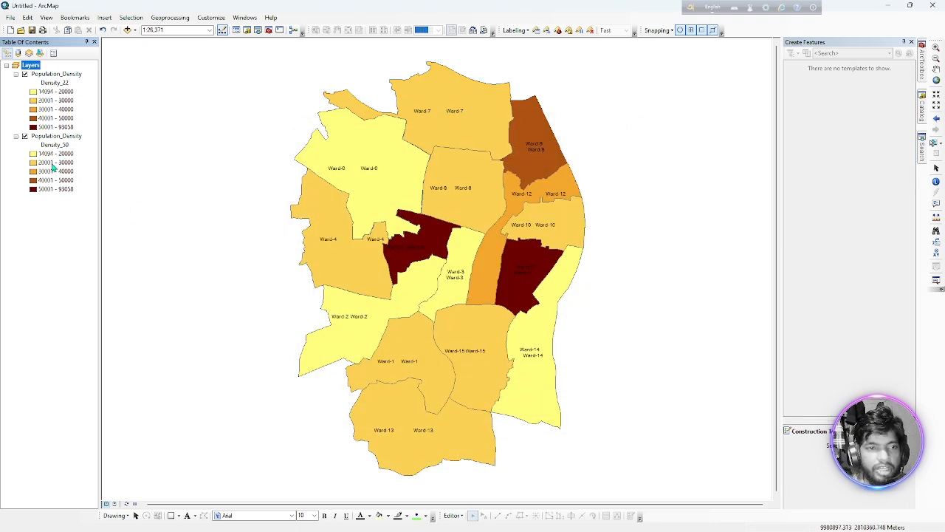
Switch the Density_50 layer off and on to check which wards the Density_22 classes leave uncovered.
click(24, 137)
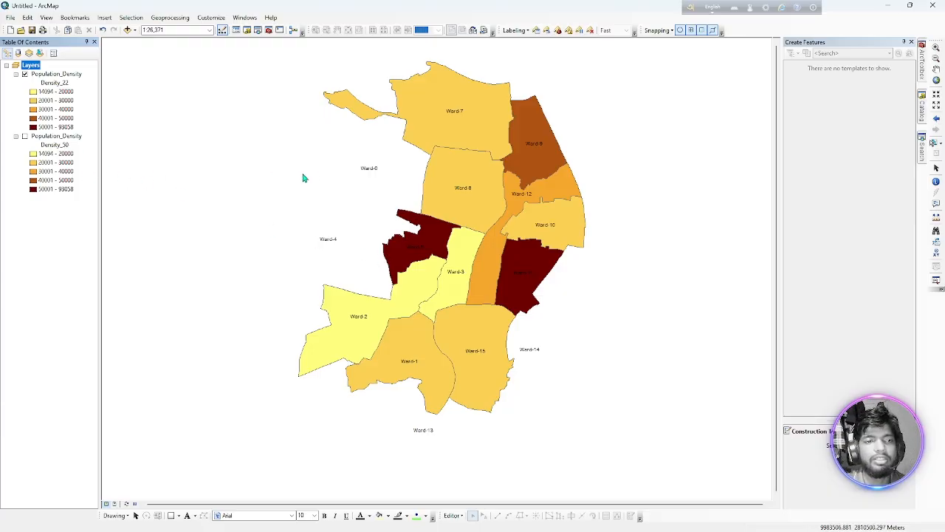
click(25, 137)
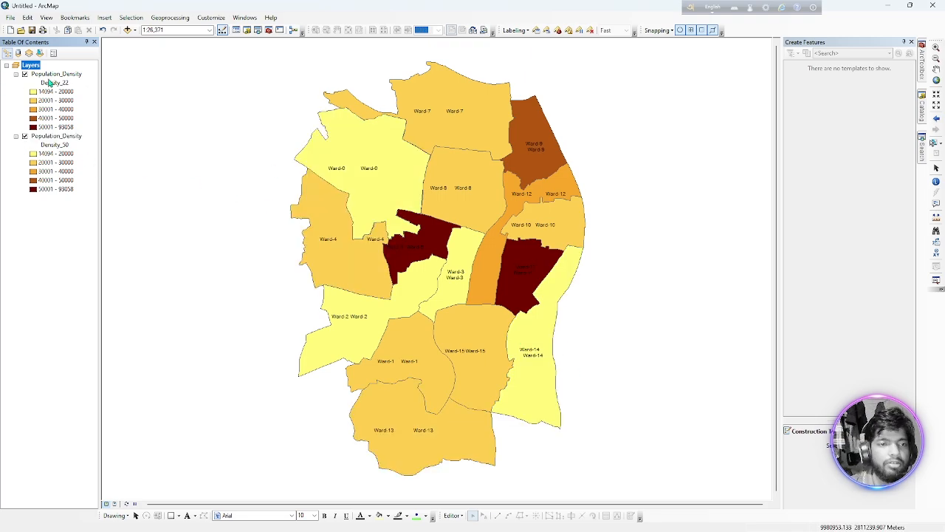
Reclassify the Density_22 layer with a maximum sample size of 0, keeping the manual breaks, and apply the symbology.
double_click(49, 84)
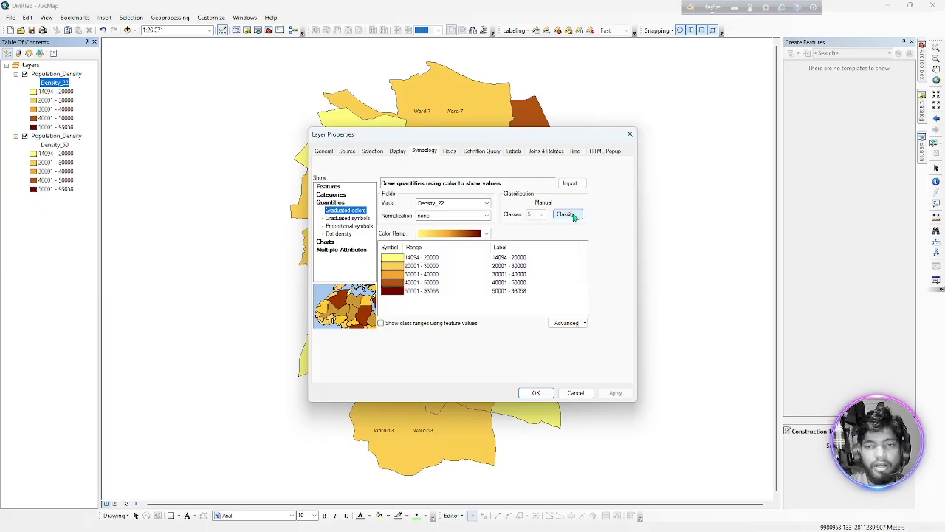
click(567, 214)
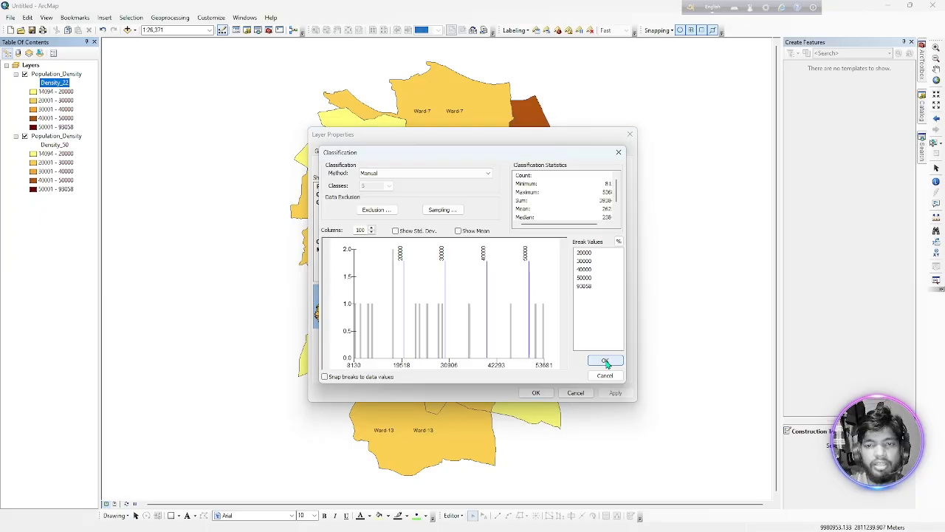
click(440, 211)
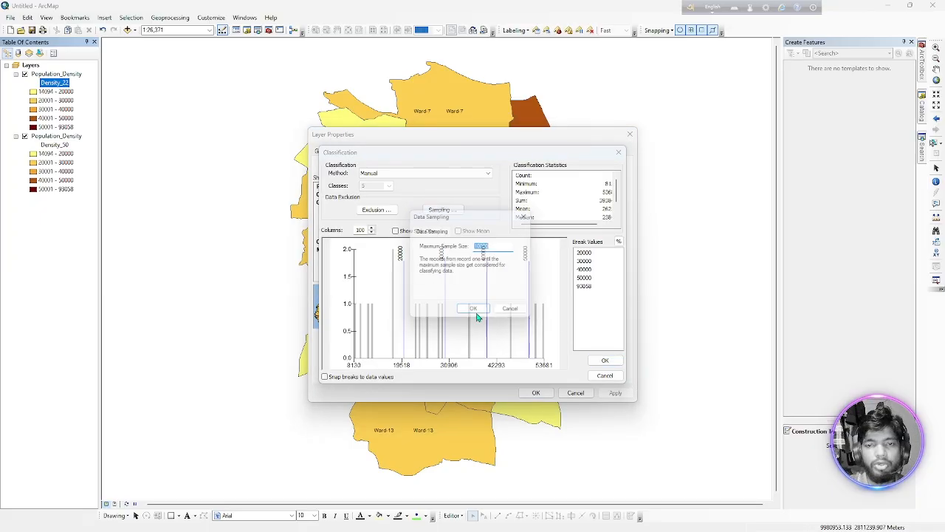
text(0)
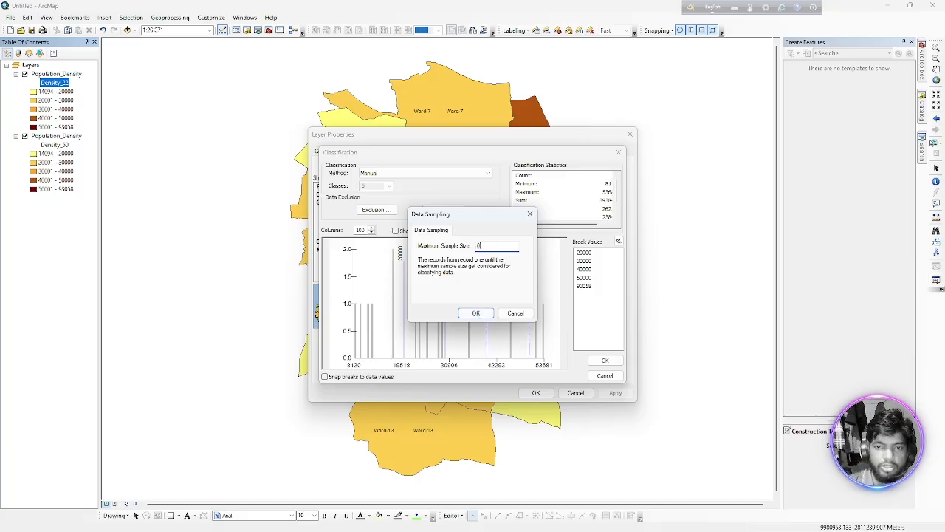
key(Return)
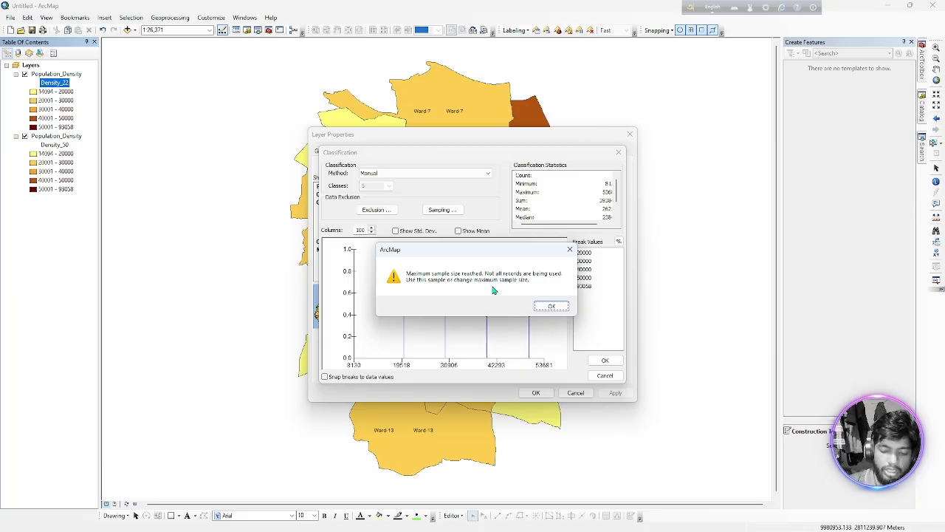
click(551, 305)
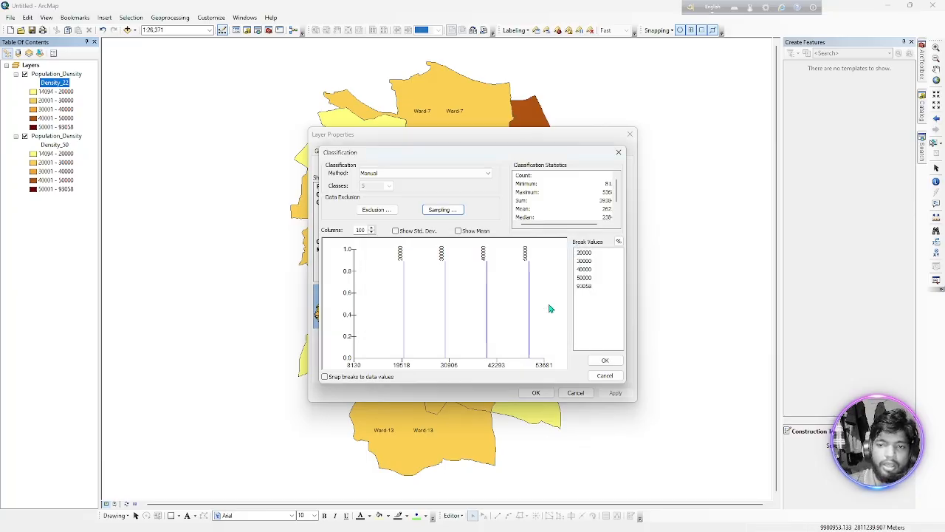
click(605, 360)
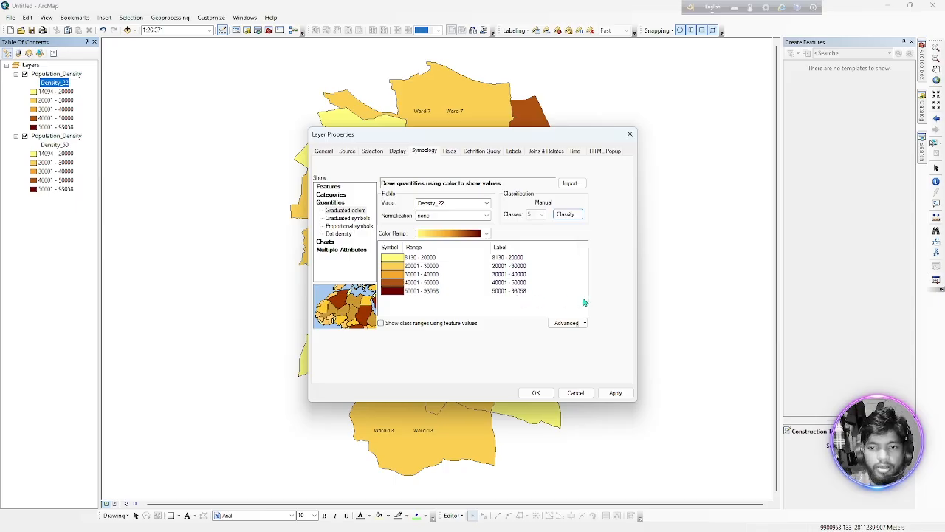
click(617, 393)
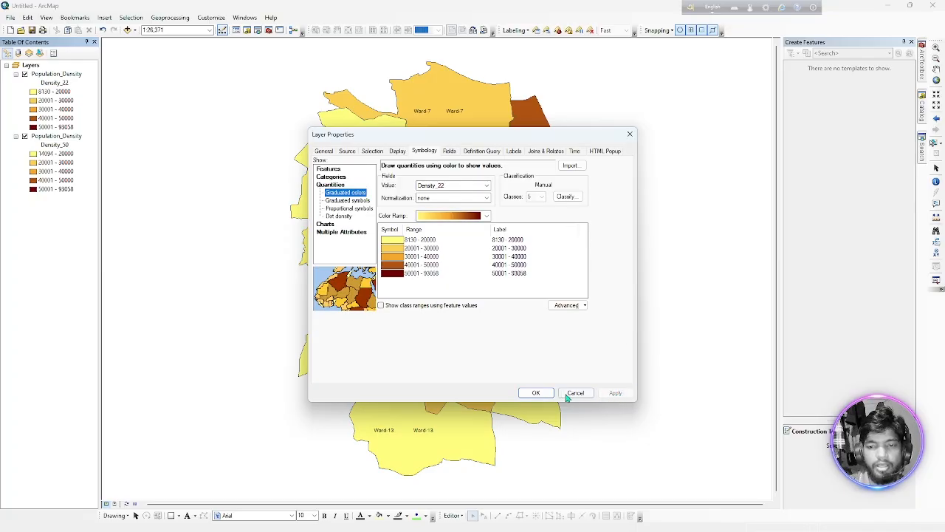
click(537, 393)
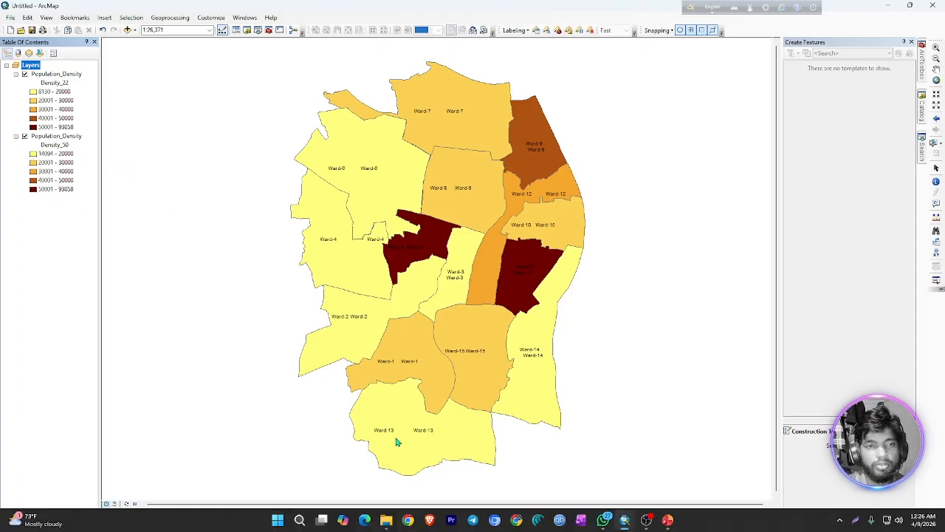
Check the Topics slide in the GIS_03.pptx presentation in PowerPoint and return to ArcMap.
click(668, 520)
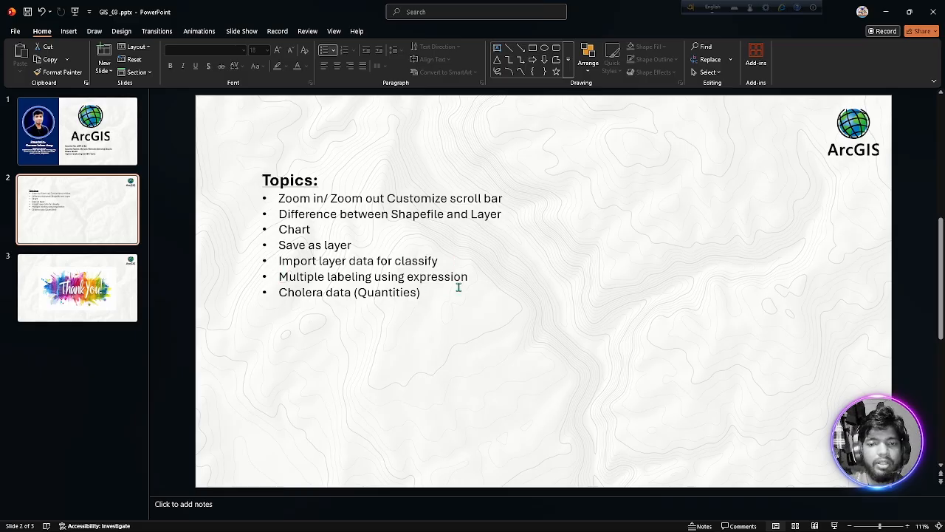
click(885, 12)
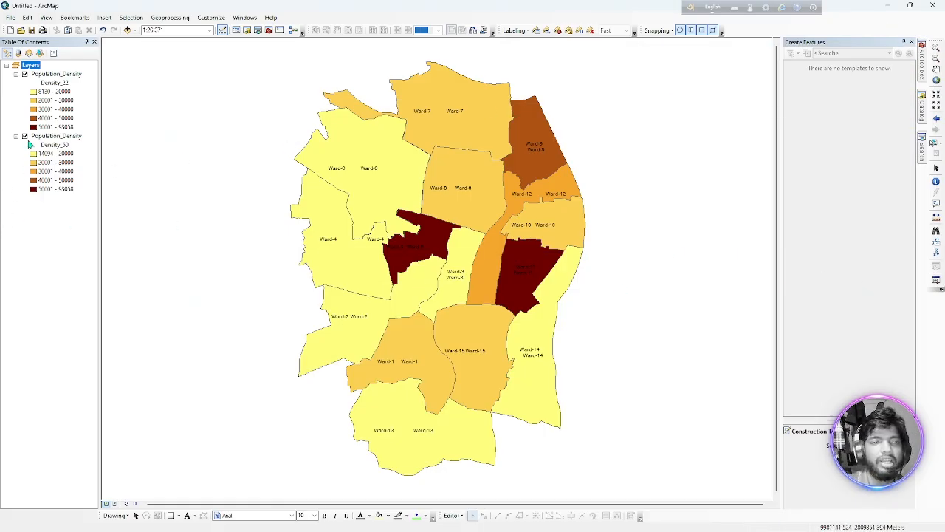
Hide the Density_50 layer and open the label expression of the Density_22 layer for editing.
click(25, 137)
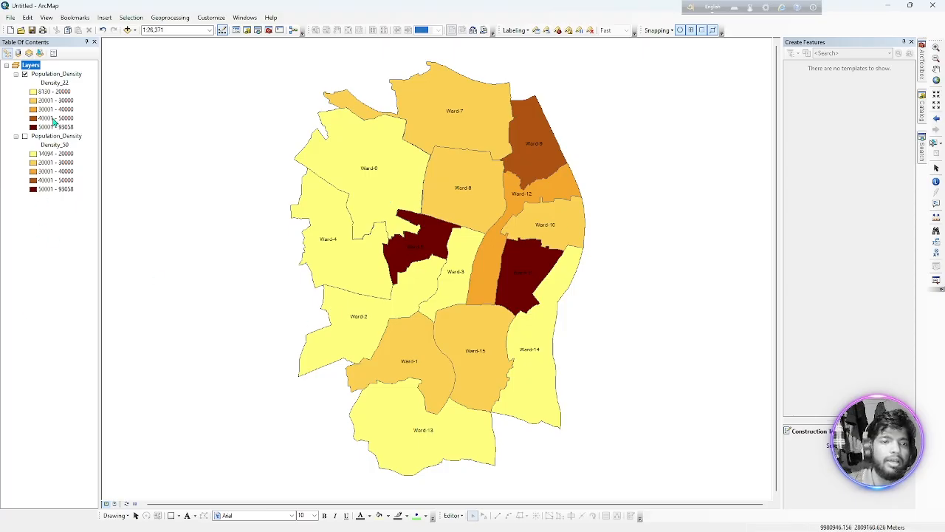
double_click(50, 74)
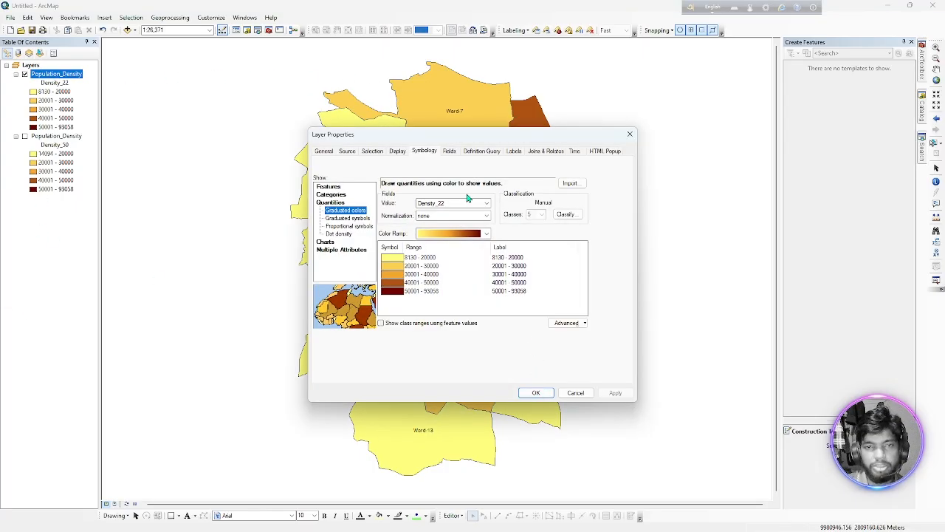
click(515, 152)
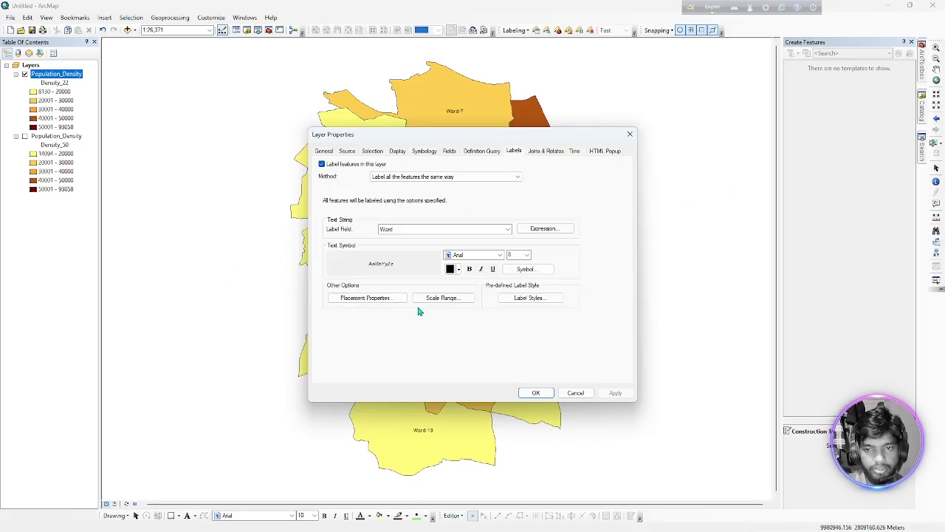
click(540, 229)
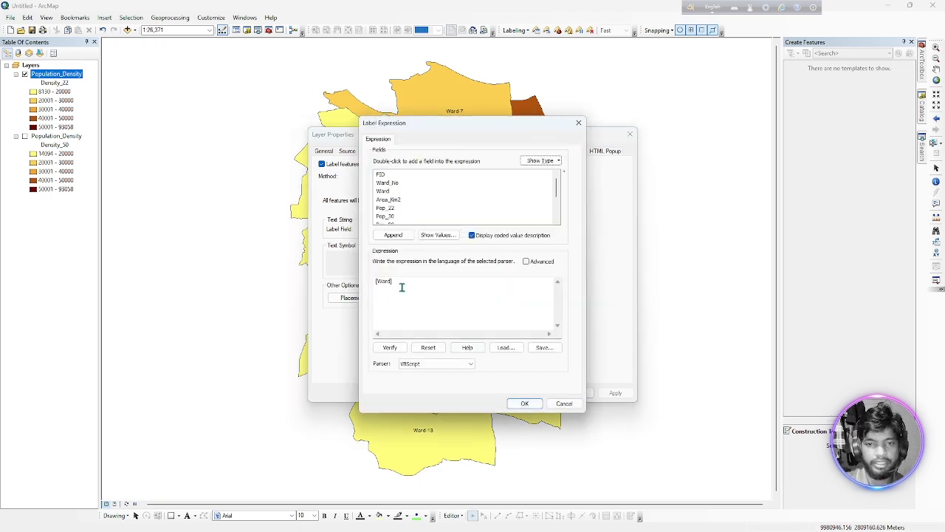
Append the Density_22 and Density_50 fields after [Ward] in the label expression and verify it.
click(401, 279)
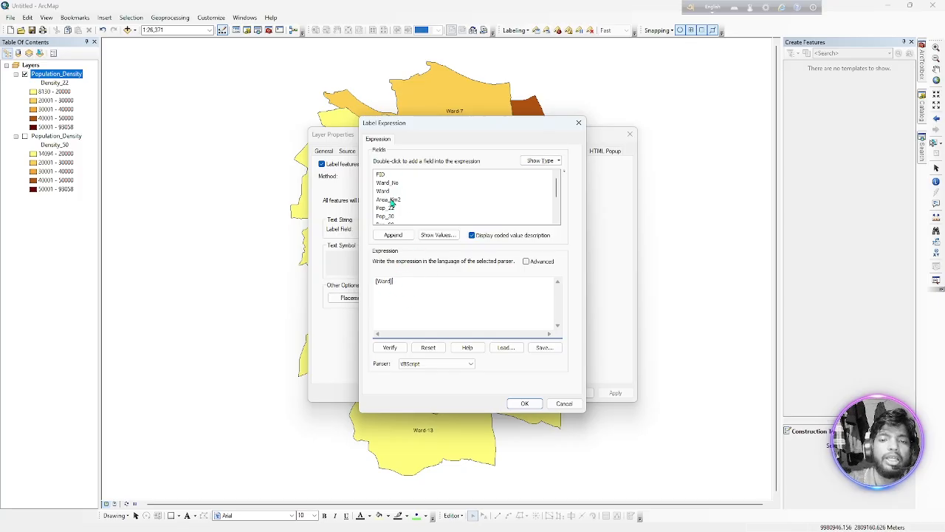
scroll(393, 207, down, 2)
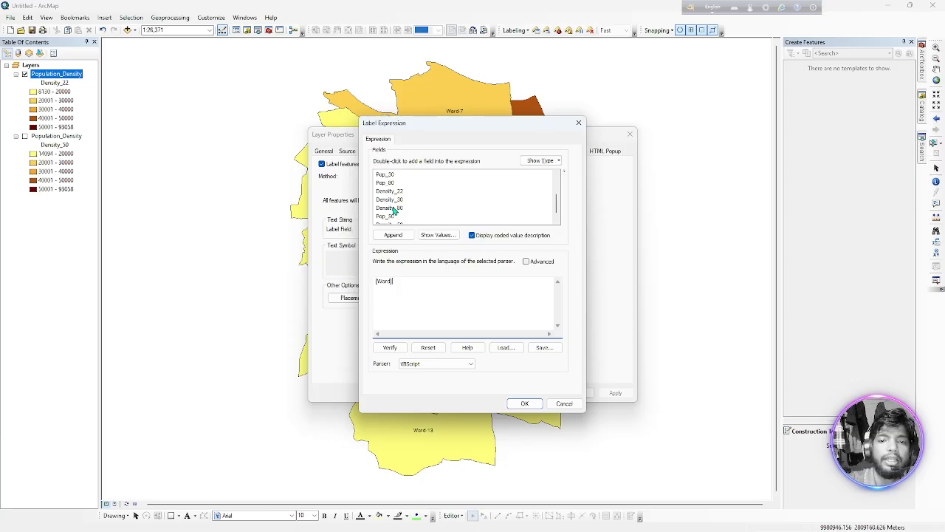
click(388, 191)
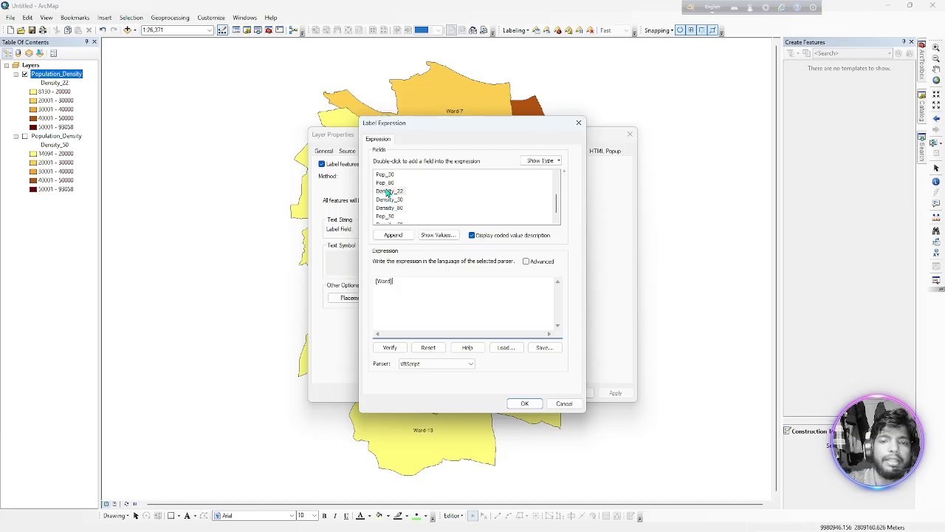
click(394, 235)
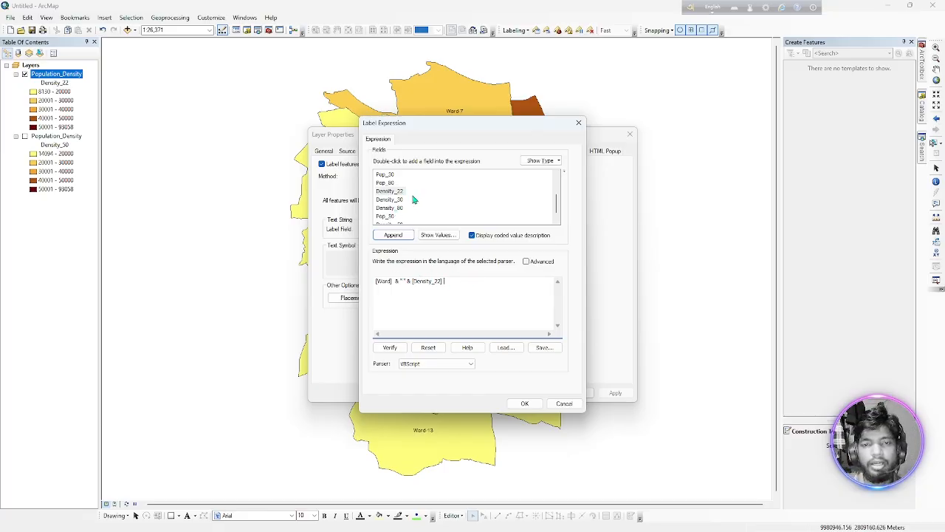
scroll(410, 198, down, 1)
click(390, 216)
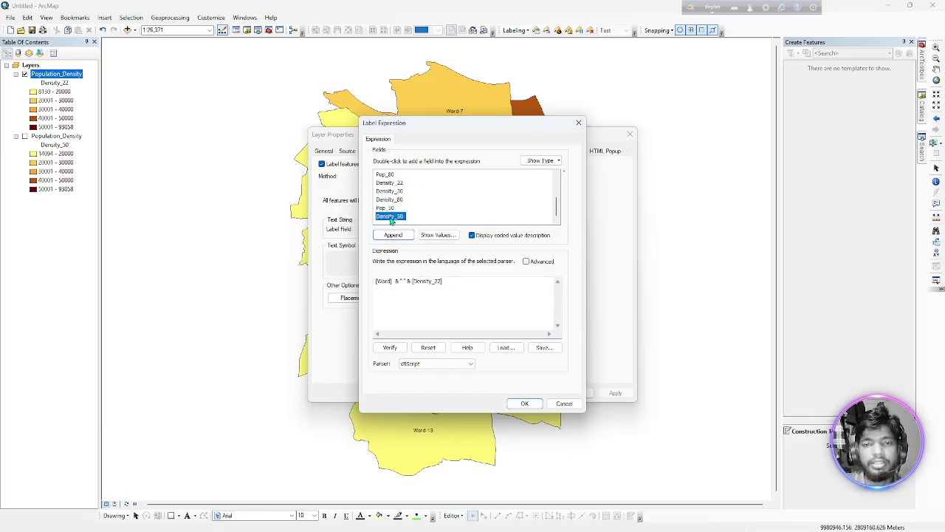
click(393, 234)
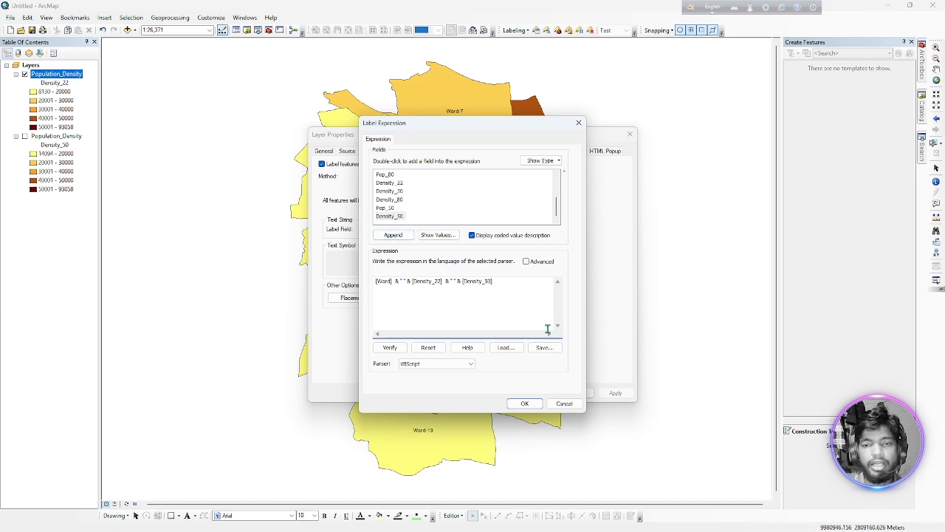
click(392, 348)
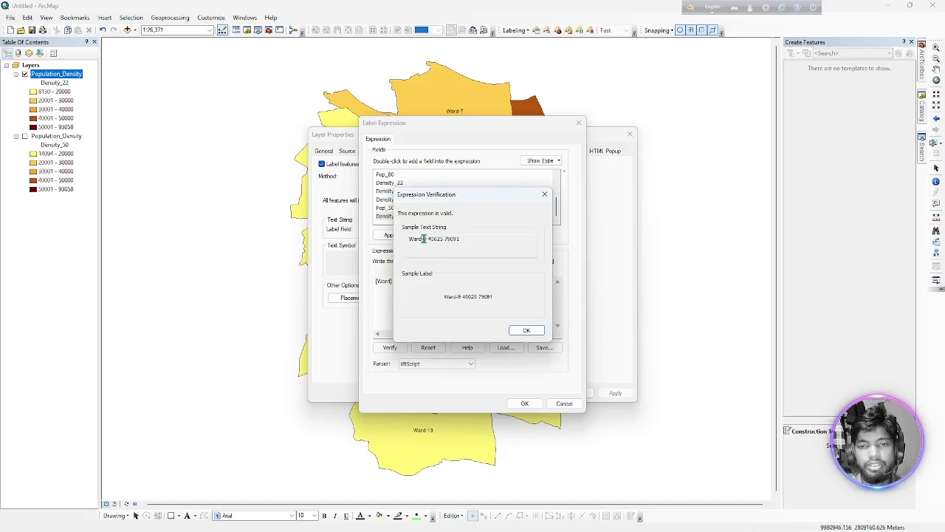
click(545, 195)
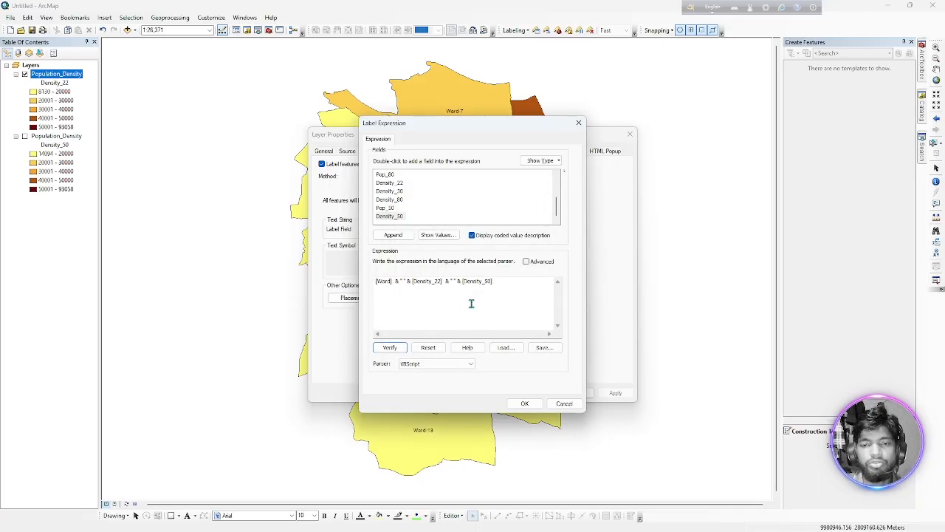
Try to join an unquoted comma between [Ward] and [Density_22] in the label expression and verify it.
click(405, 281)
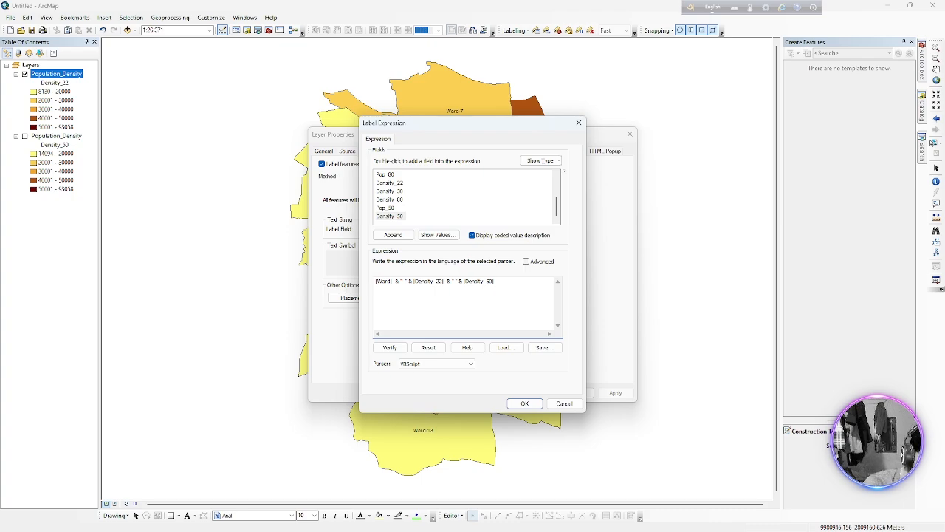
text(-)
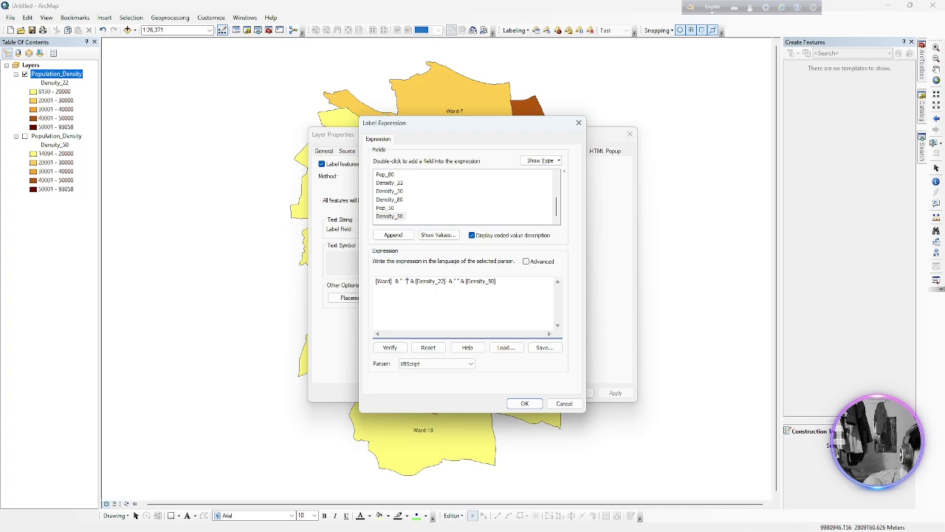
text(,)
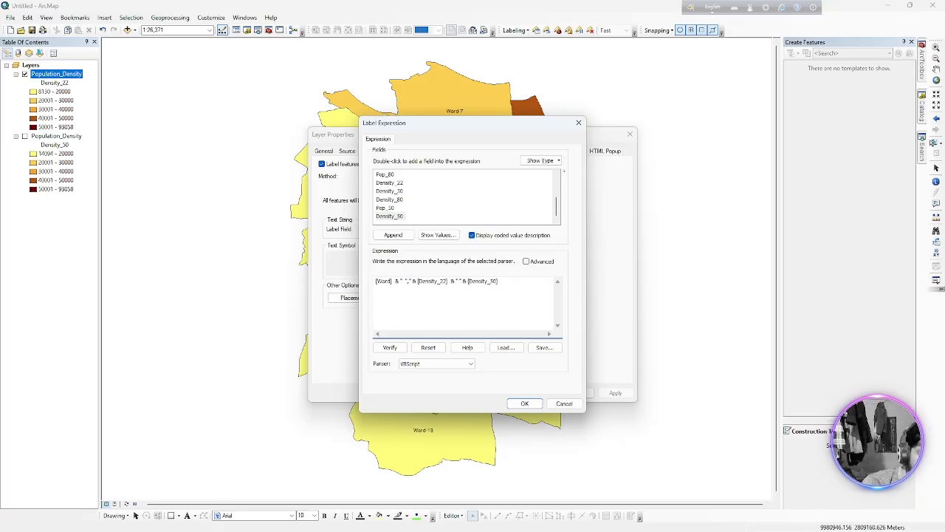
text(")
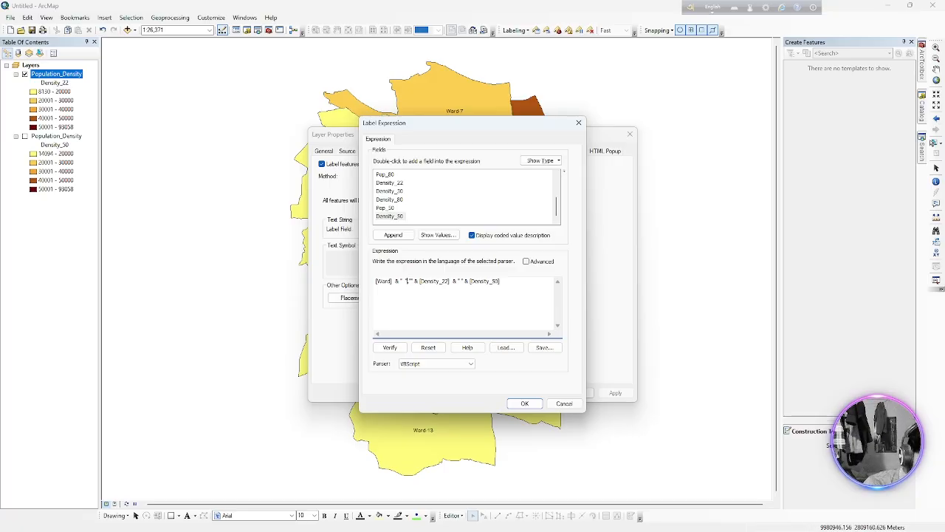
text(&)
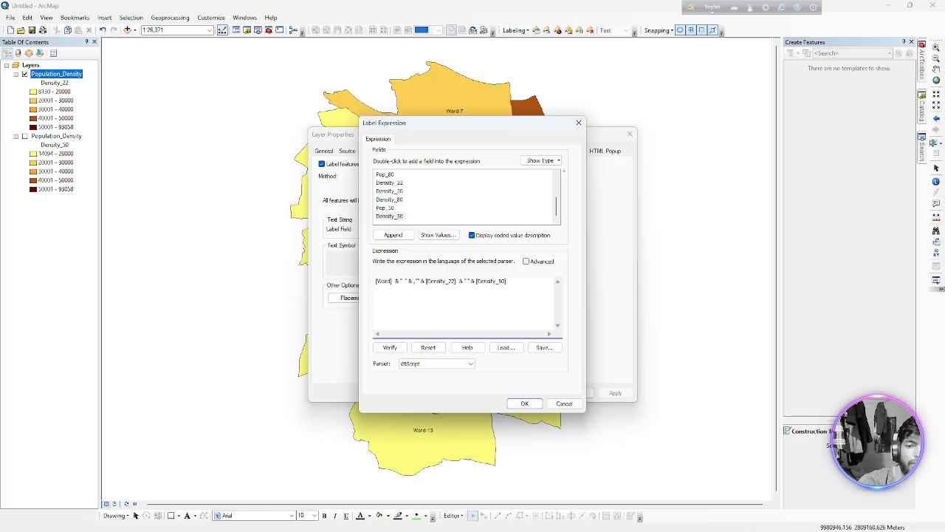
text( ")
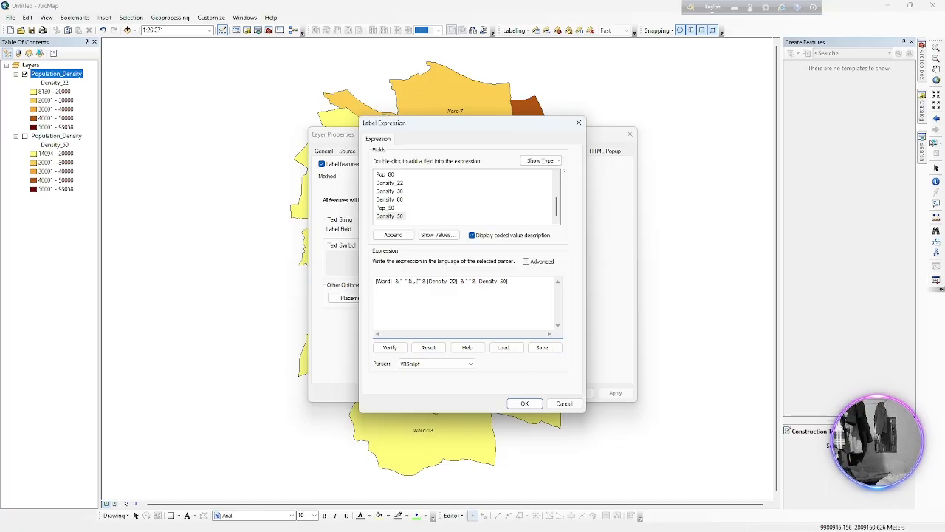
text(&)
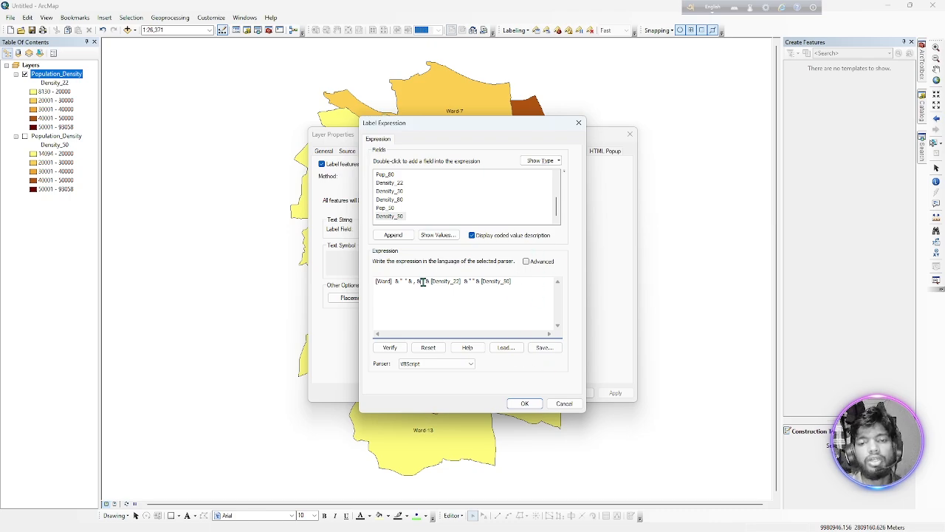
click(389, 347)
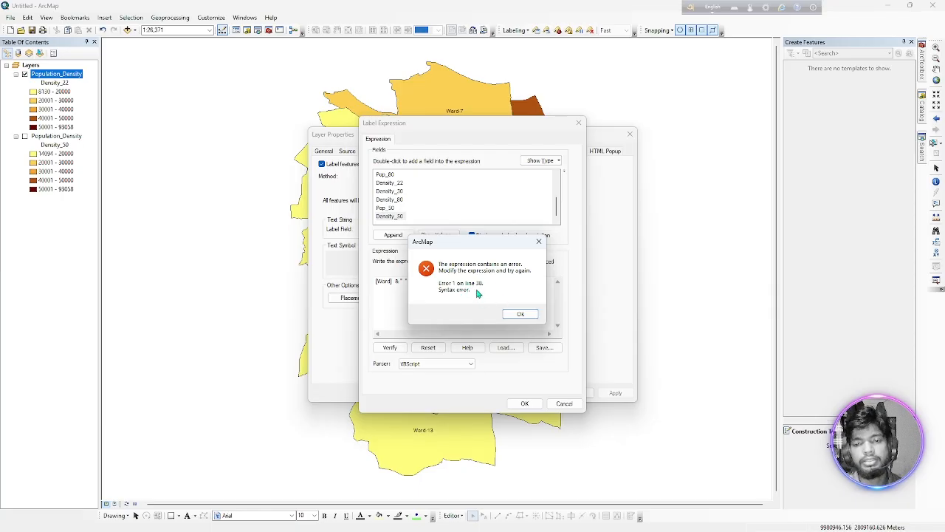
click(539, 242)
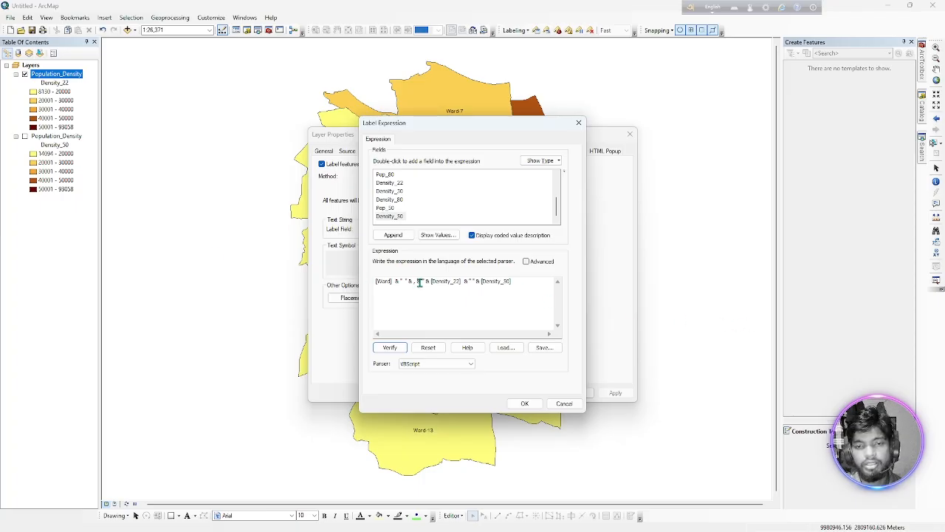
Correct the label expression to [Ward] & "," & [Density_22] & ", " & [Density_50], verify it and accept the layer properties.
drag(418, 282, 410, 282)
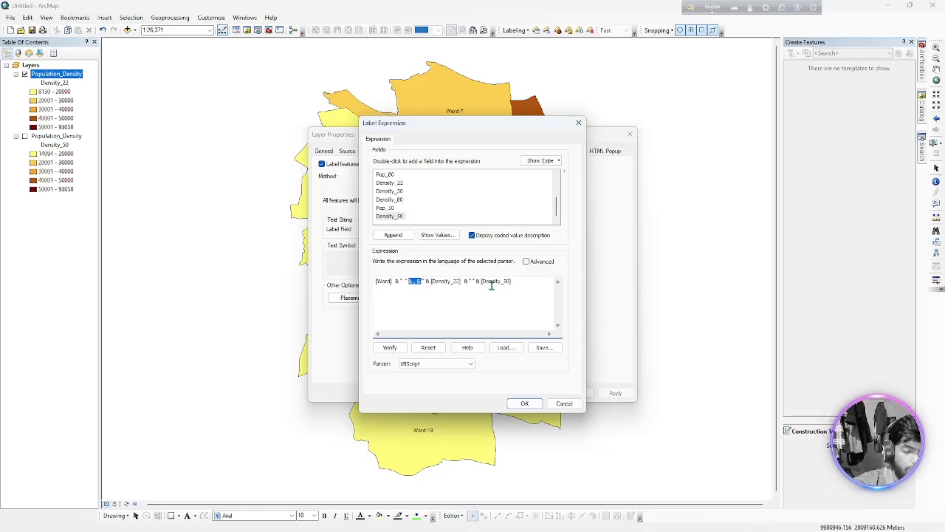
key(BackSpace)
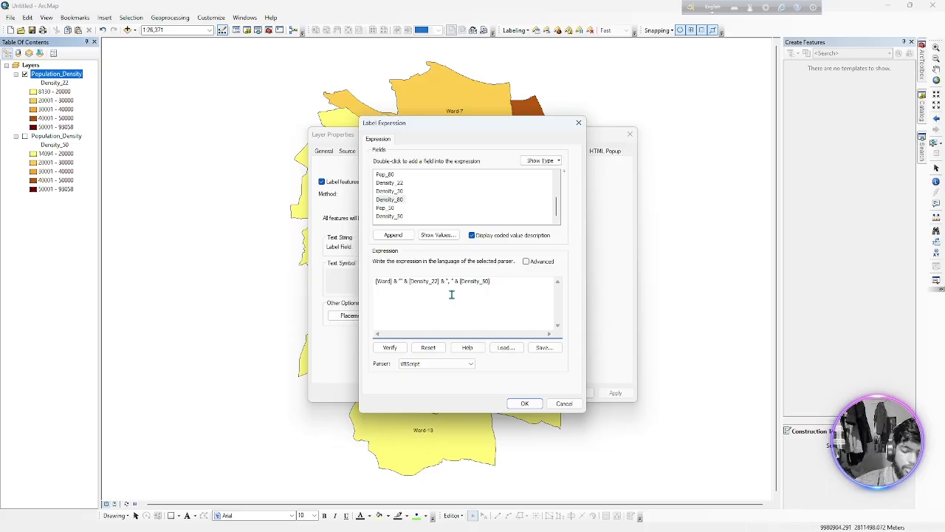
text(:)
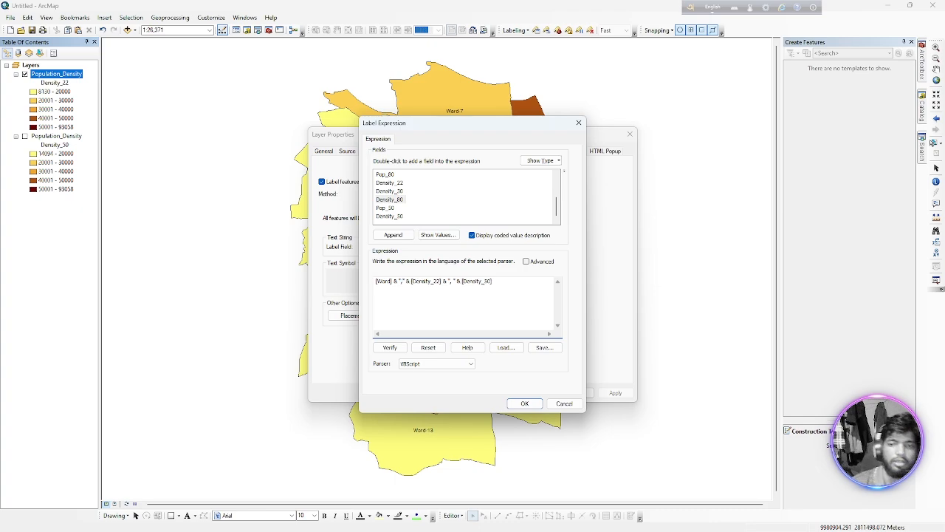
click(390, 347)
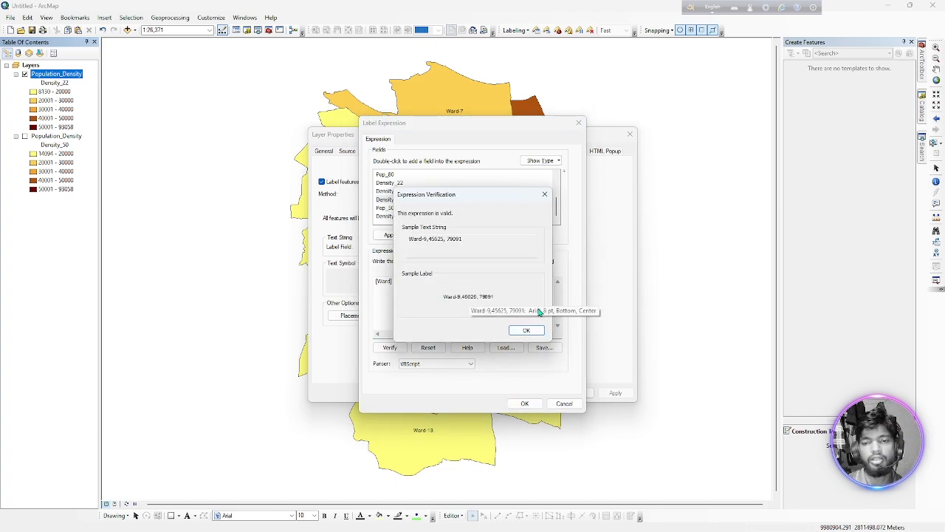
click(533, 333)
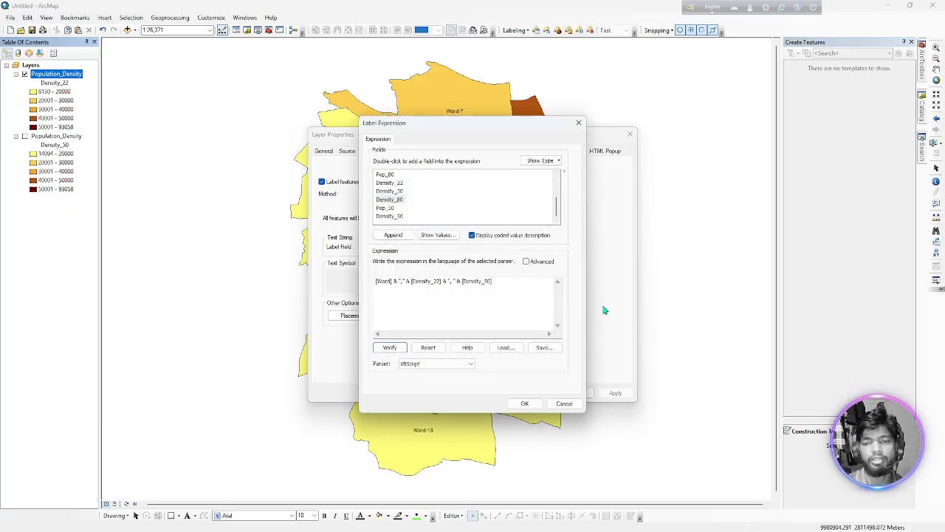
click(525, 404)
click(539, 392)
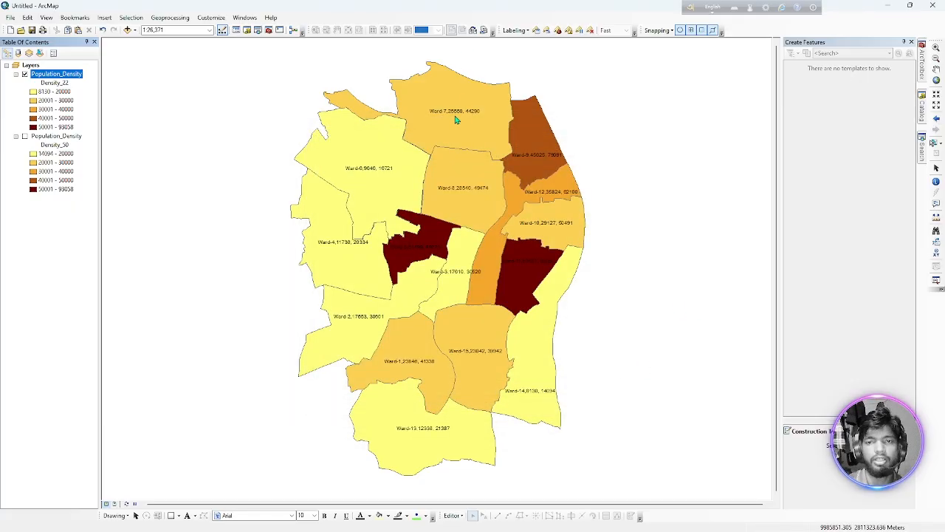
Inspect the combined ward and density labels on the map at closer and wider scales.
scroll(472, 114, up, 1)
scroll(460, 105, down, 6)
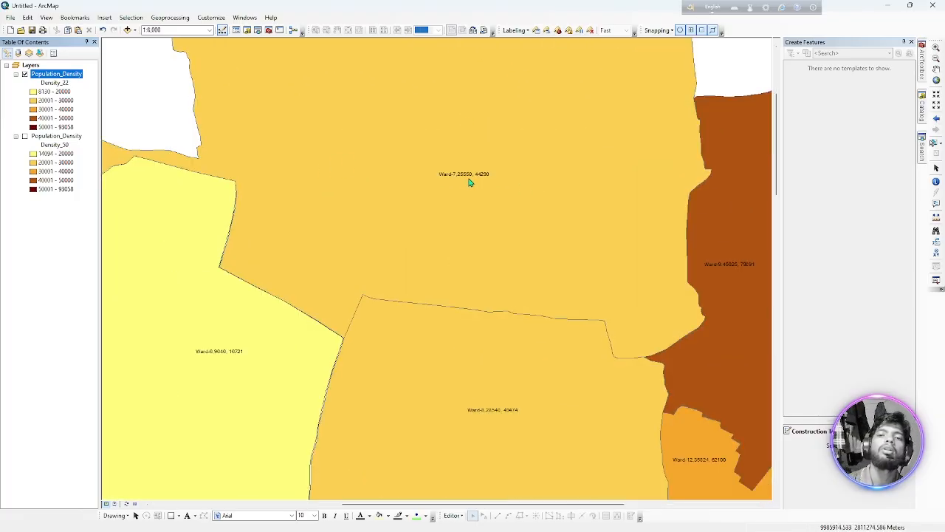
scroll(457, 181, up, 5)
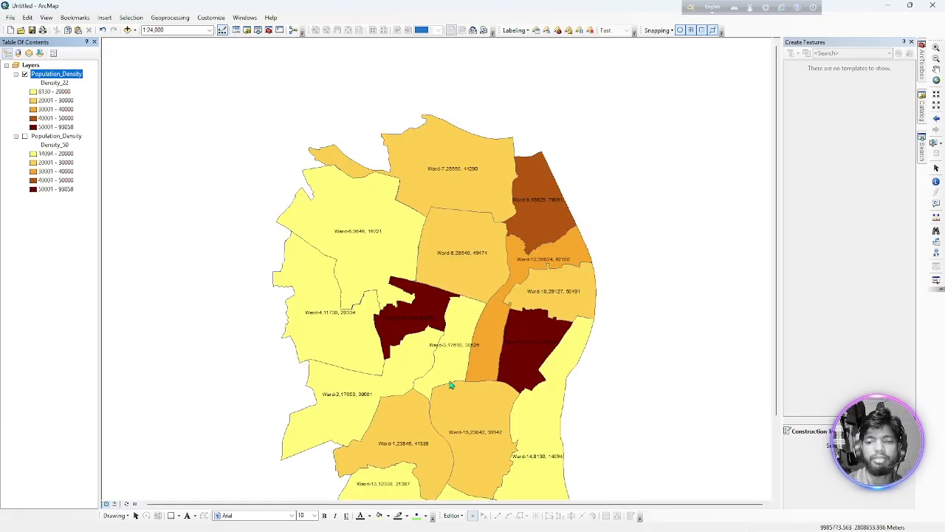
scroll(446, 318, down, 2)
scroll(446, 318, up, 2)
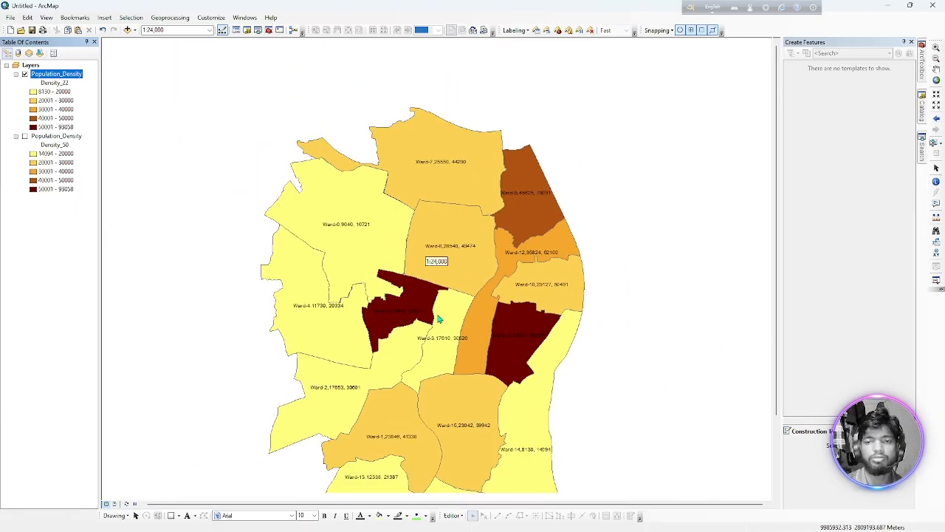
scroll(438, 319, up, 2)
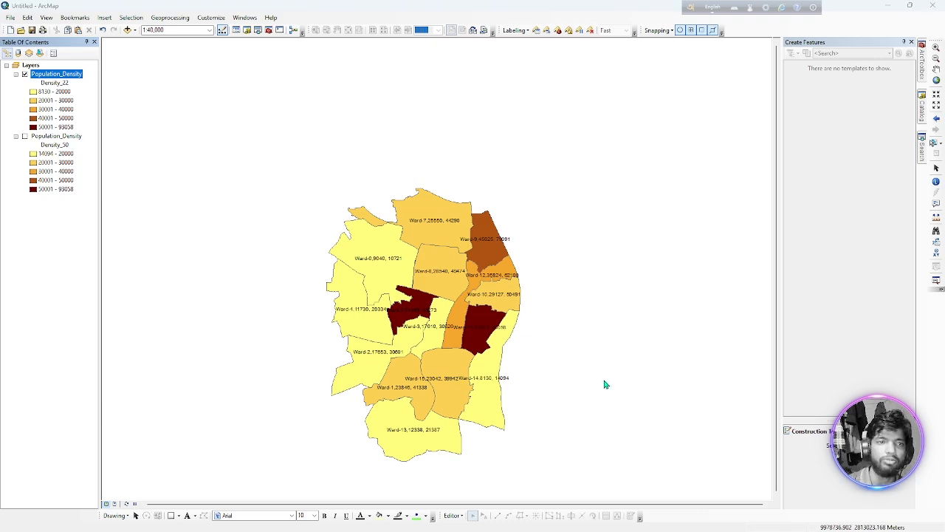
key(ctrl+n)
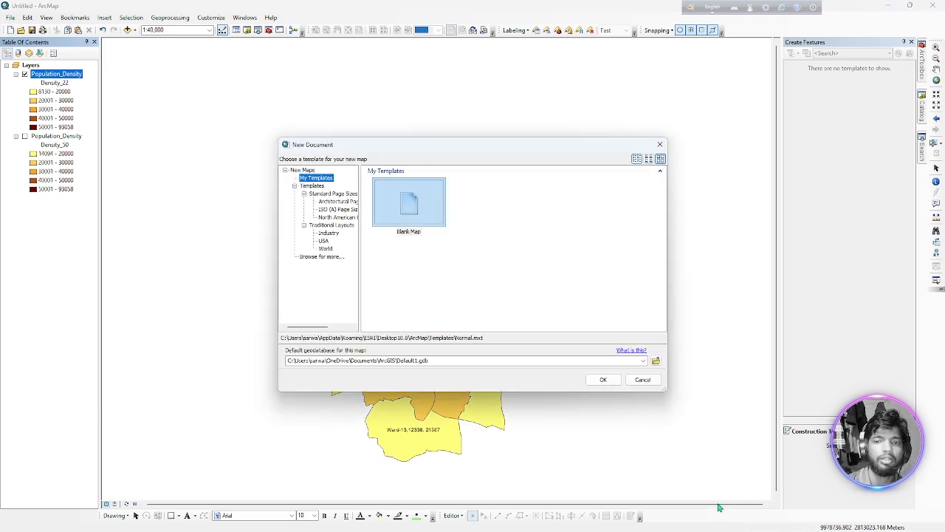
click(603, 379)
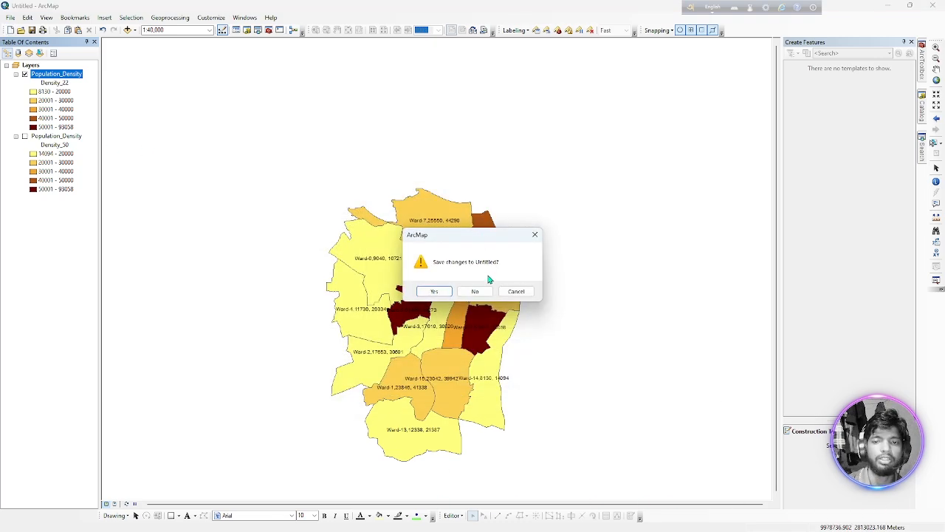
click(435, 293)
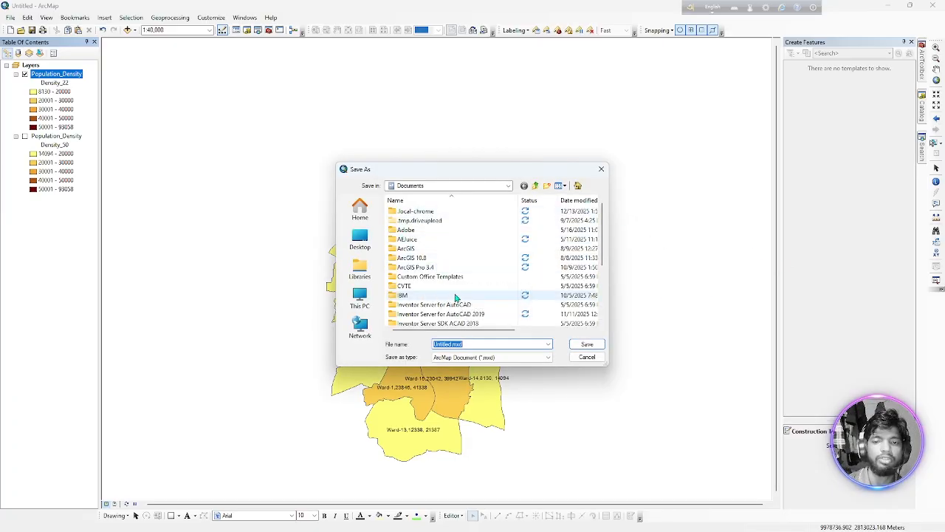
scroll(454, 292, down, 3)
scroll(457, 294, up, 2)
scroll(458, 294, up, 2)
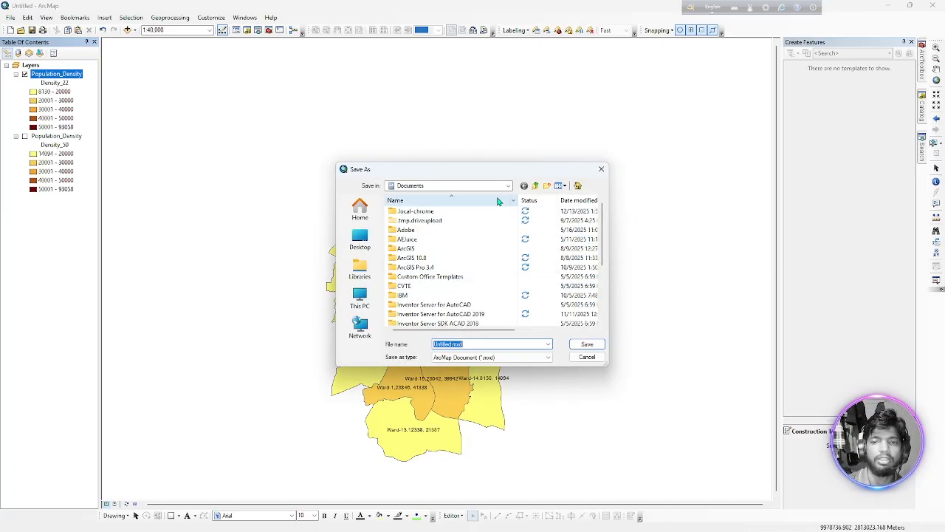
click(465, 185)
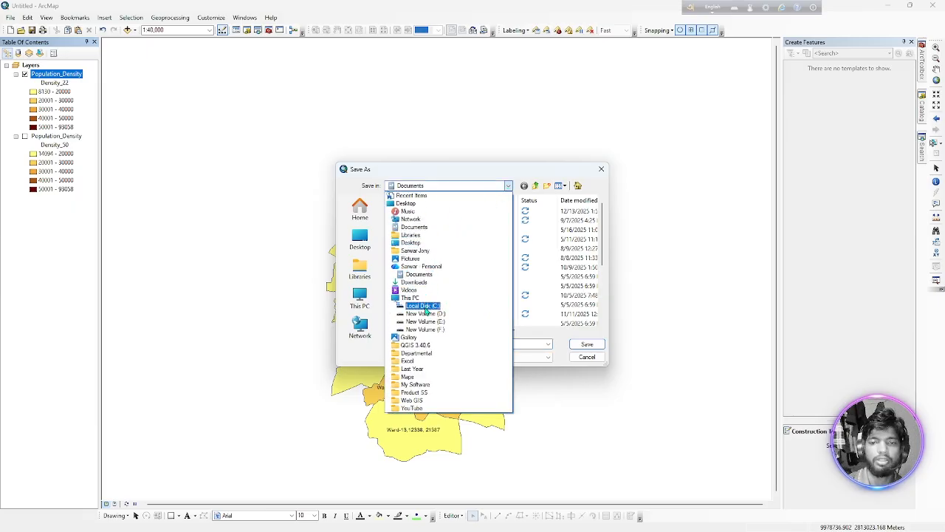
click(434, 331)
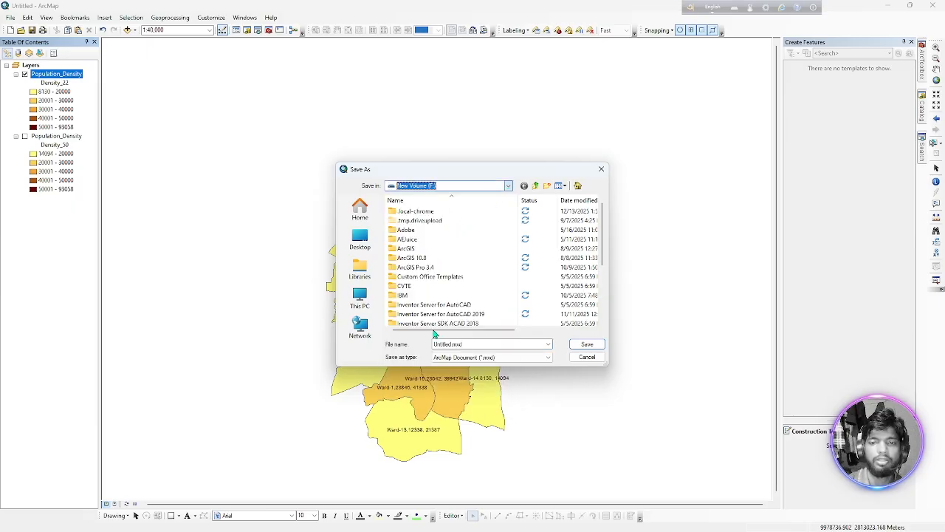
click(601, 168)
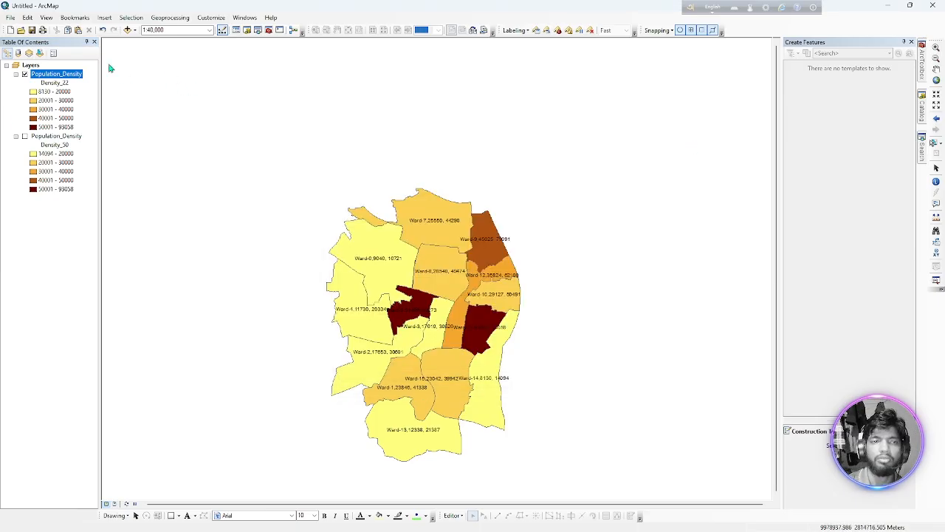
Start a new document from the Blank Map template without saving the changes to the current map.
click(11, 32)
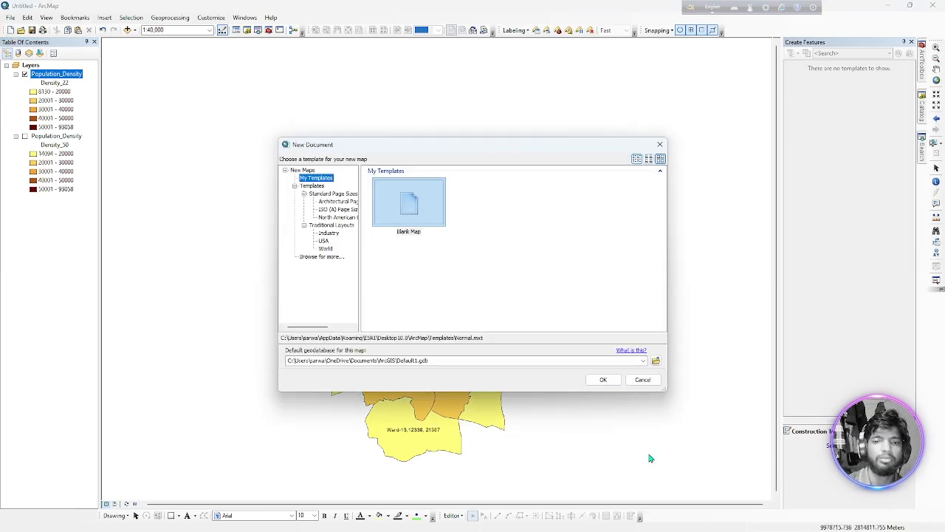
click(604, 379)
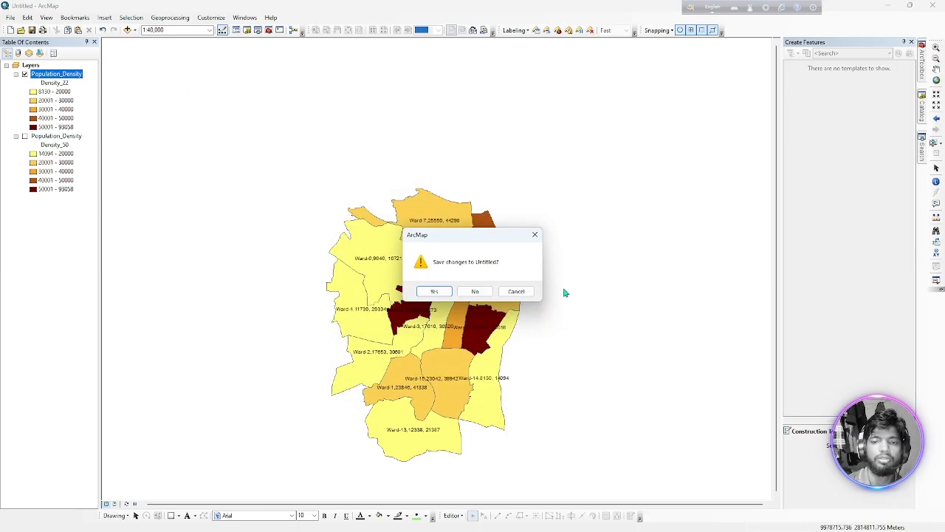
click(473, 290)
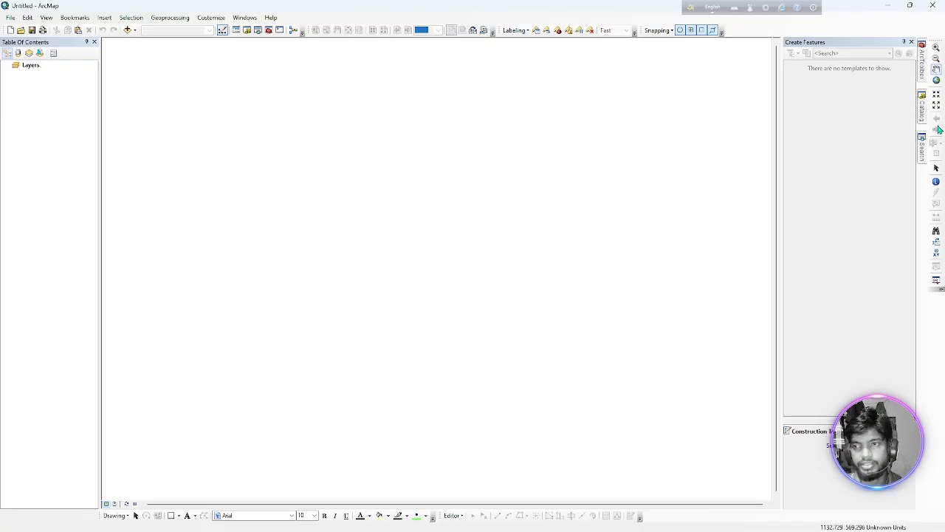
Add the Study_Area, Water_Pumps and Death_Addresses feature classes from Snow_Cholera_Data.gdb in the Lab 2 folder to the map.
click(922, 110)
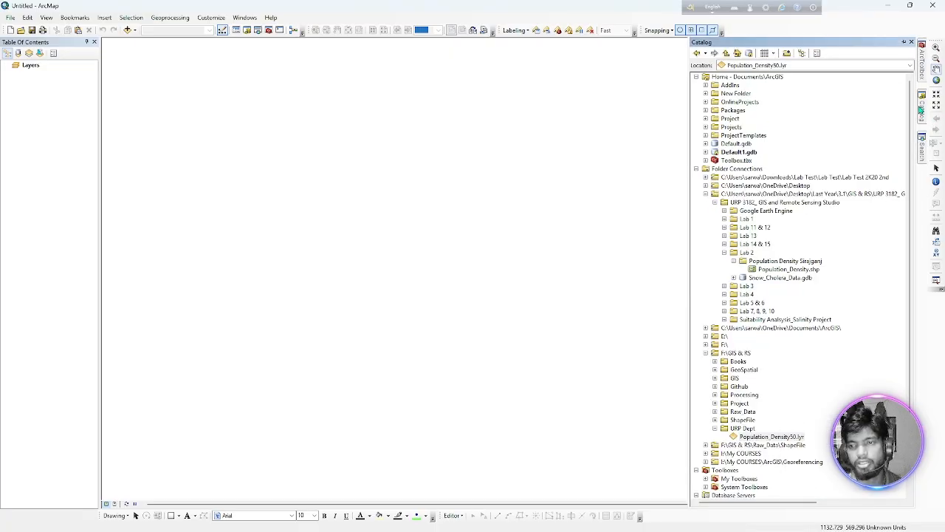
click(734, 278)
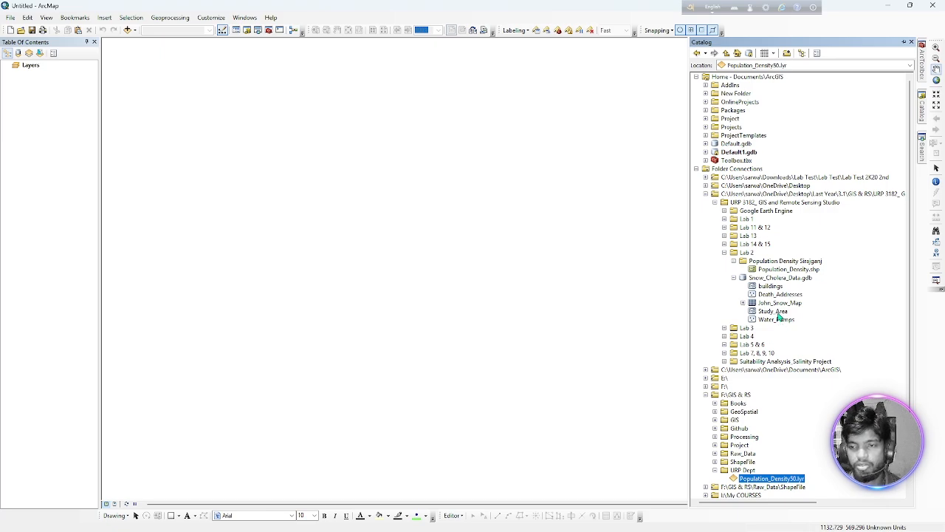
drag(773, 311, 452, 313)
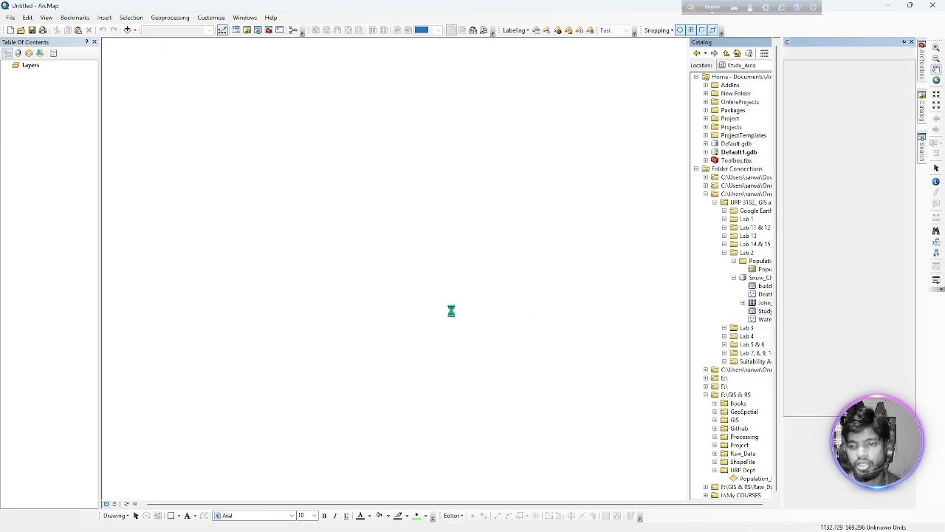
click(922, 112)
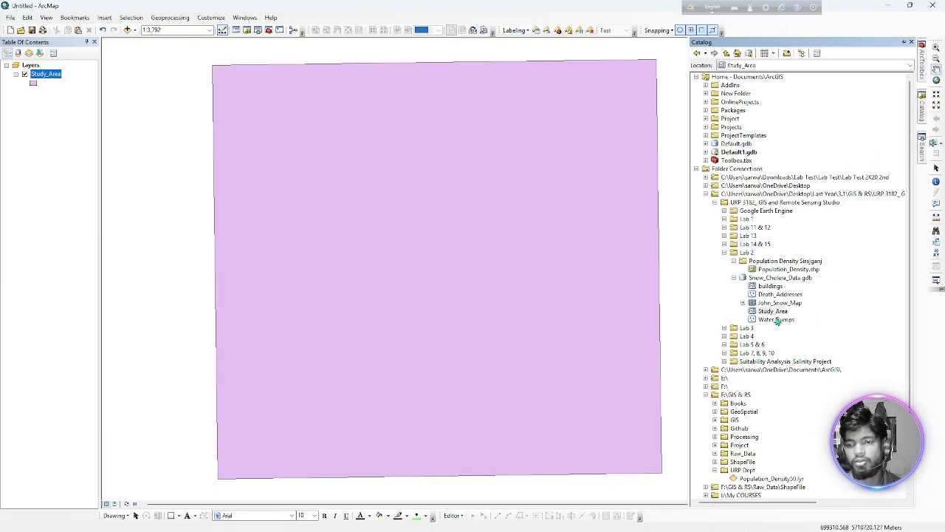
drag(777, 319, 504, 319)
click(923, 109)
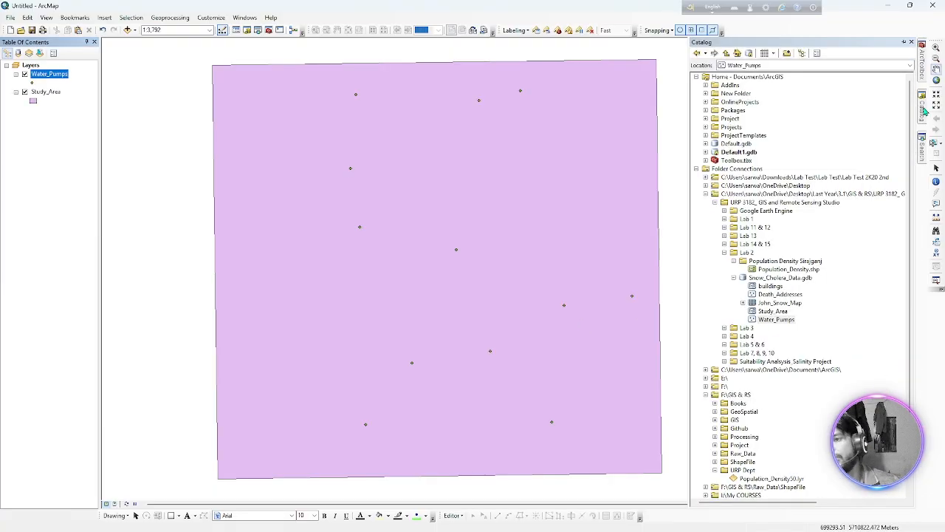
drag(776, 295, 390, 297)
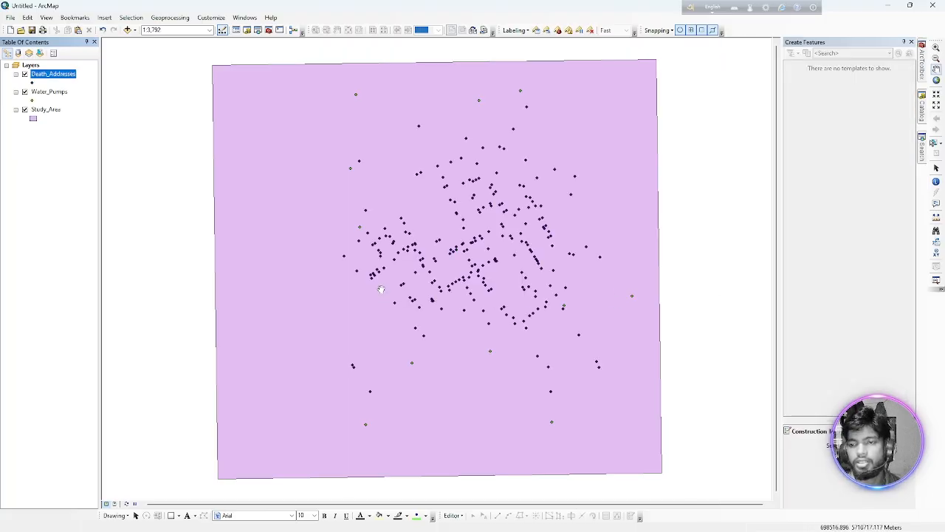
Try adding the John_Snow_Map raster from Snow_Cholera_Data.gdb, dismissing the coordinate system warning, and remove it from the map.
click(922, 109)
drag(785, 309, 289, 307)
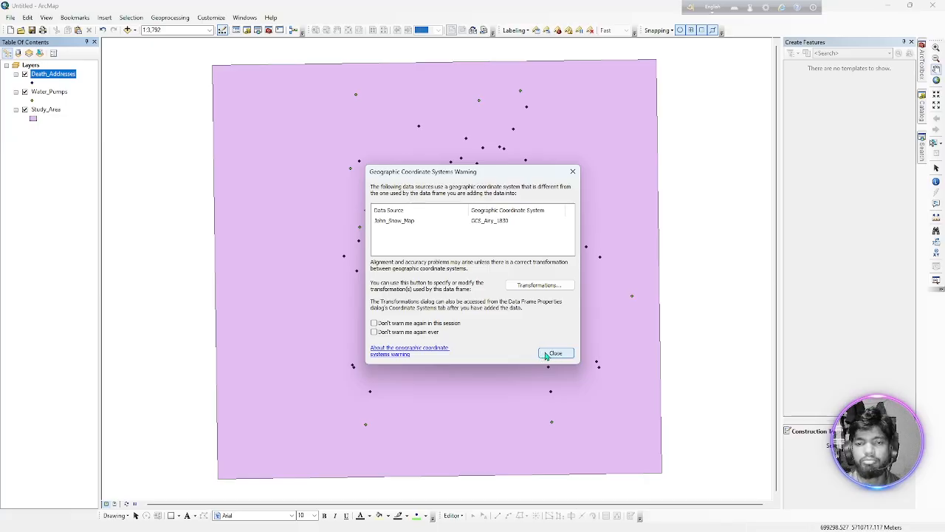
click(554, 354)
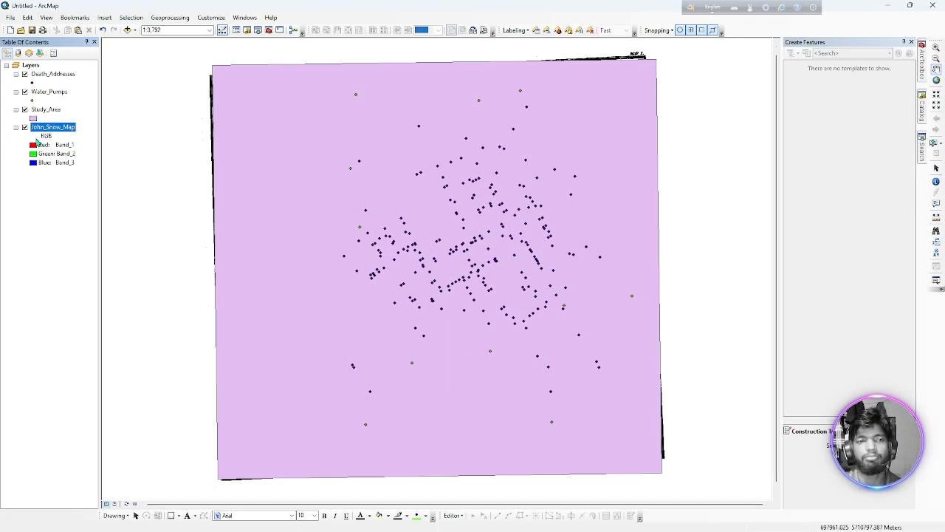
right_click(38, 130)
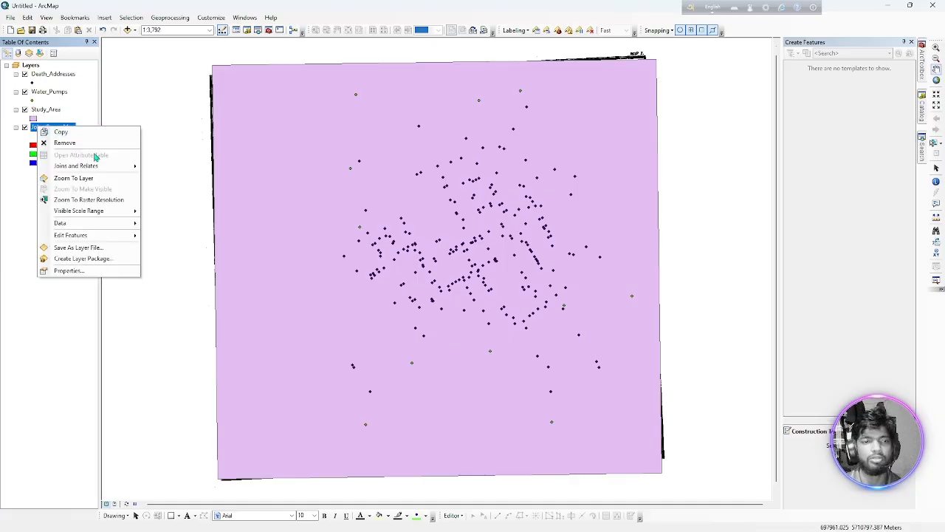
click(53, 144)
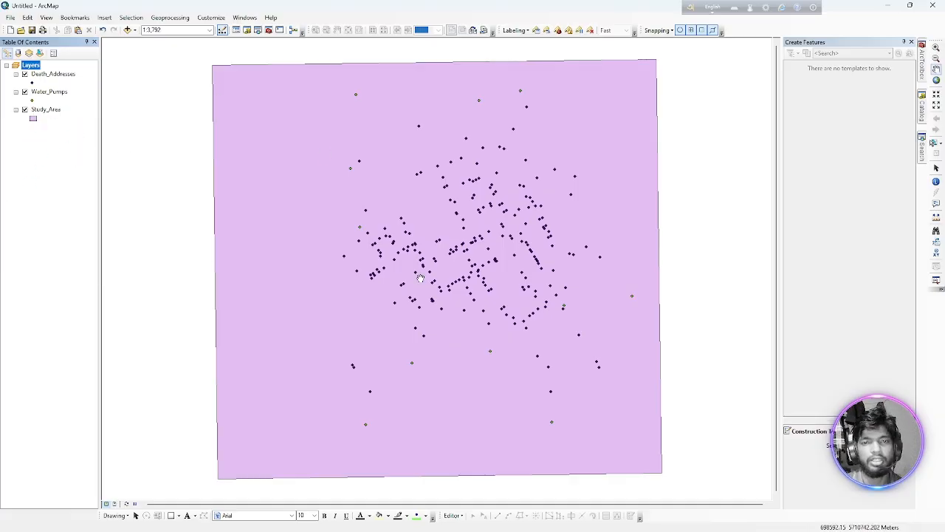
scroll(327, 362, up, 2)
scroll(333, 356, down, 4)
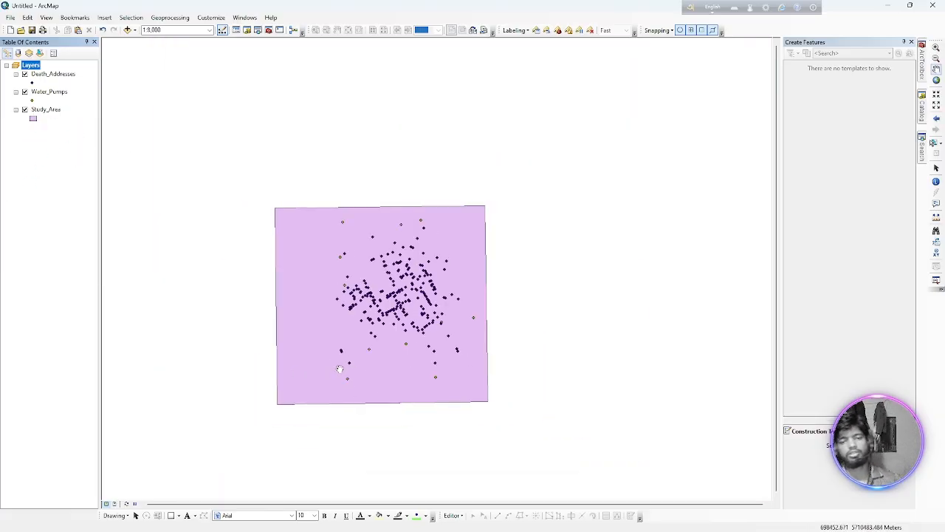
click(31, 101)
click(491, 374)
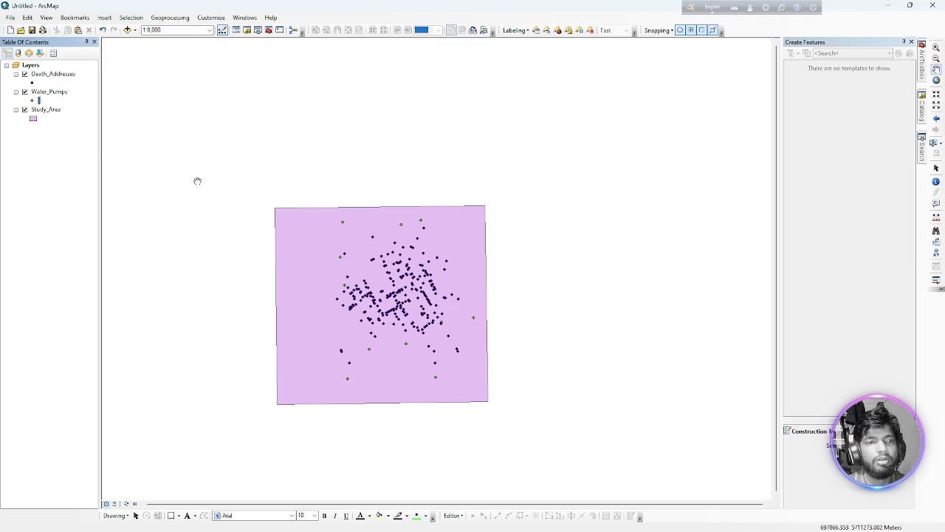
Search all symbol styles for the Water_Pumps layer with the terms "tubewell", "tube" and finally "pump".
click(33, 102)
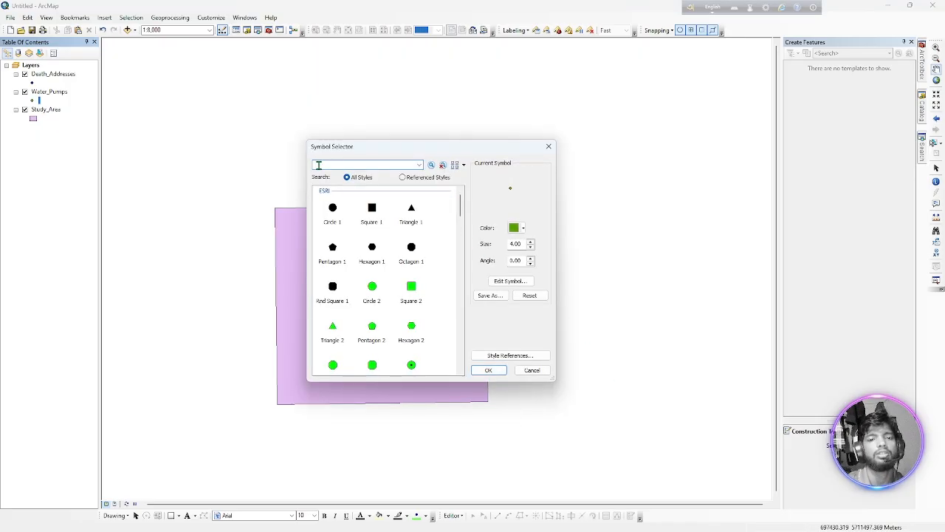
click(318, 165)
text(p)
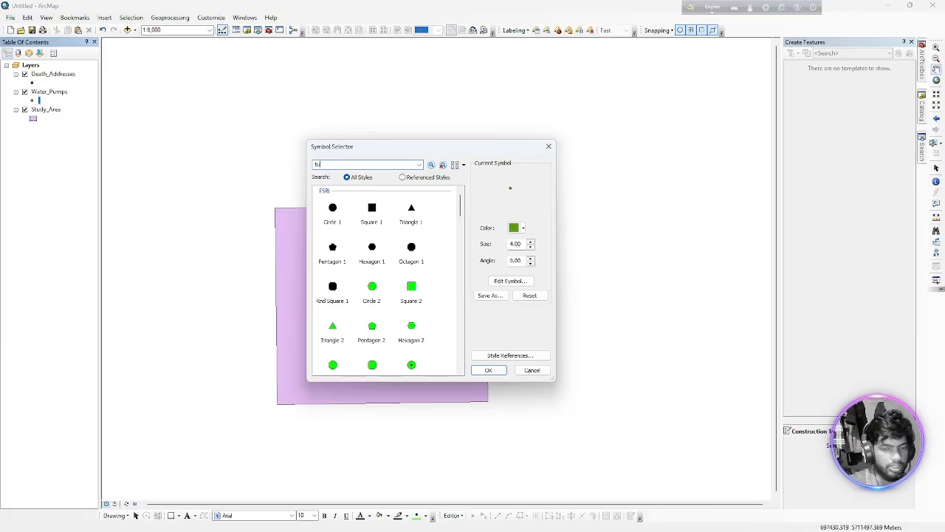
text(ubewel)
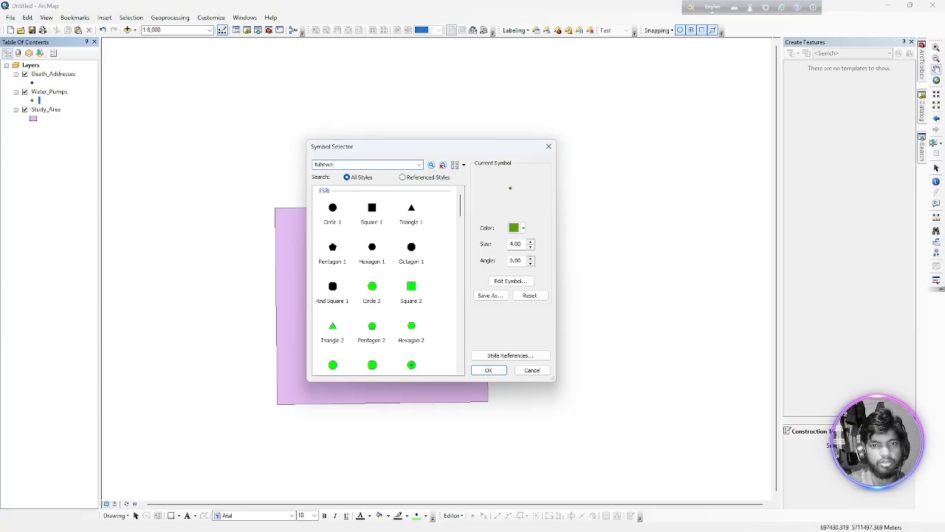
text(l)
key(Return)
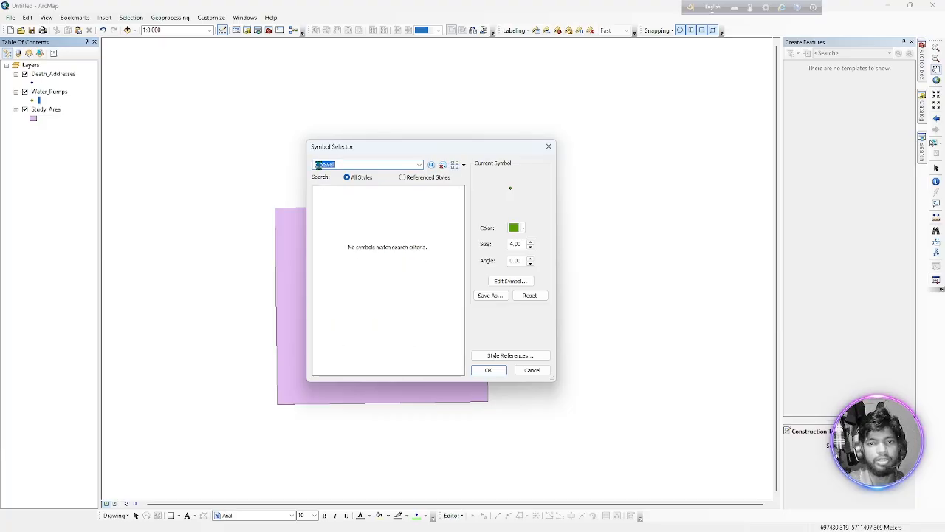
key(BackSpace)
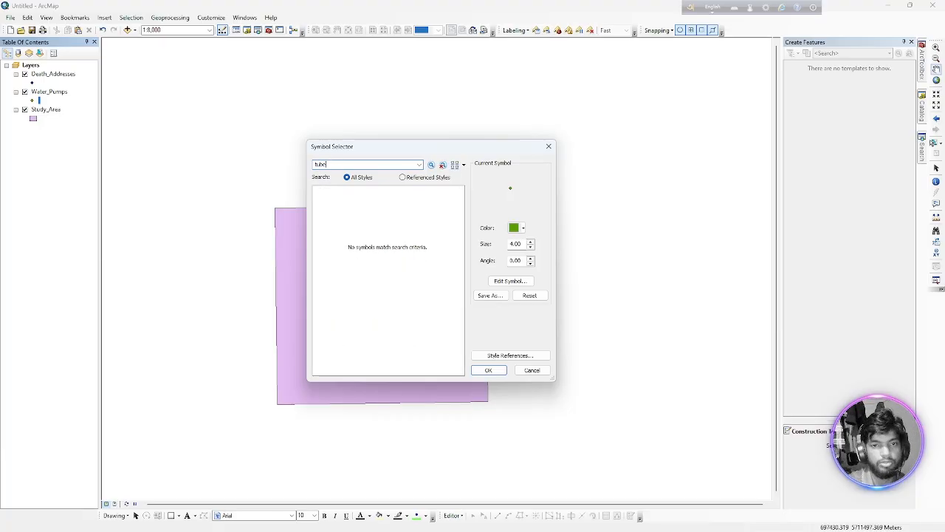
key(Return)
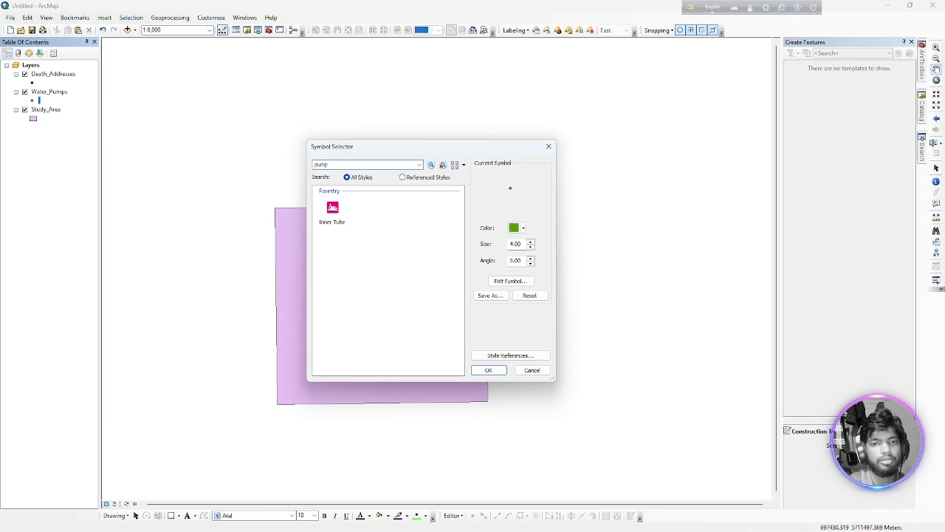
key(Return)
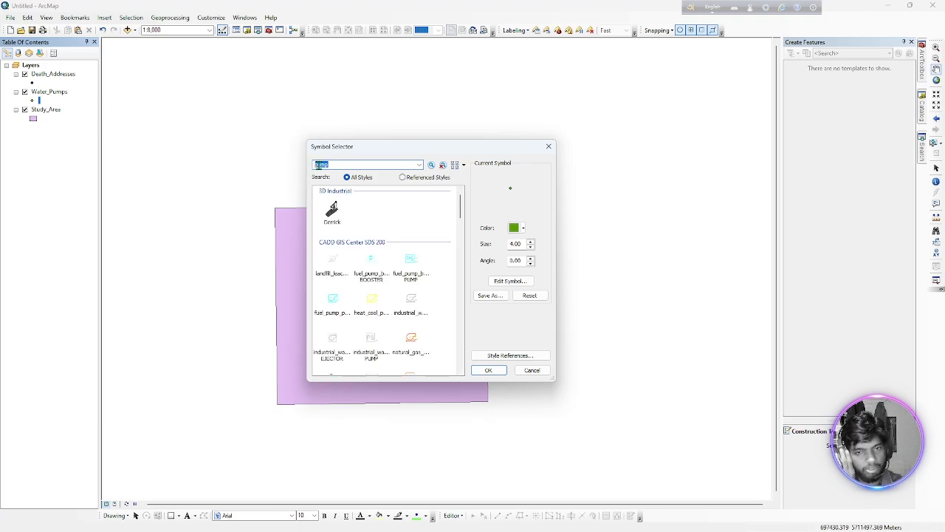
Browse the pump symbols and apply the purple storm_sewer_pump_point symbol to the Water_Pumps layer.
click(405, 344)
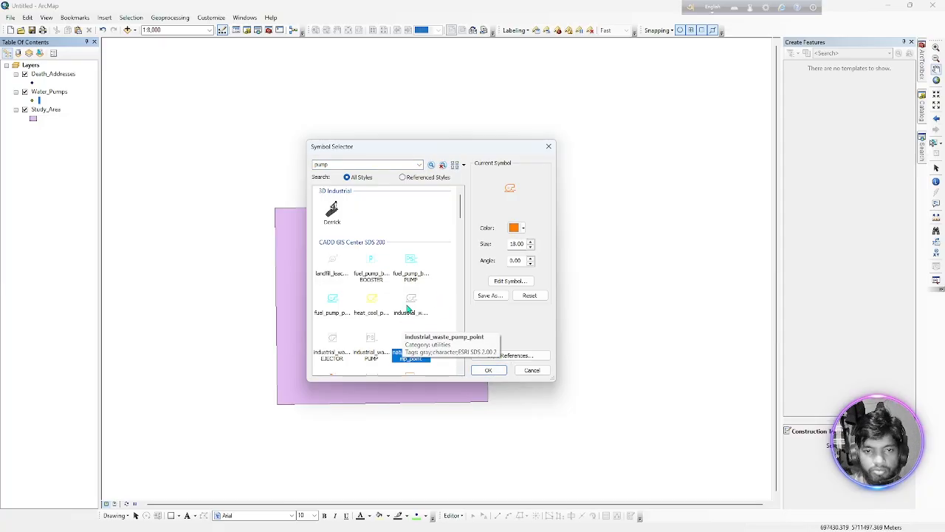
scroll(417, 312, down, 3)
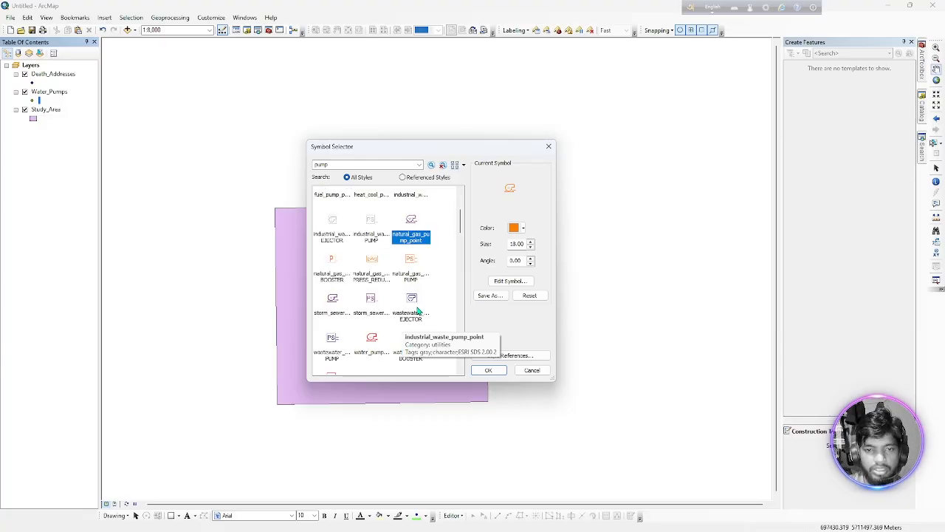
click(327, 313)
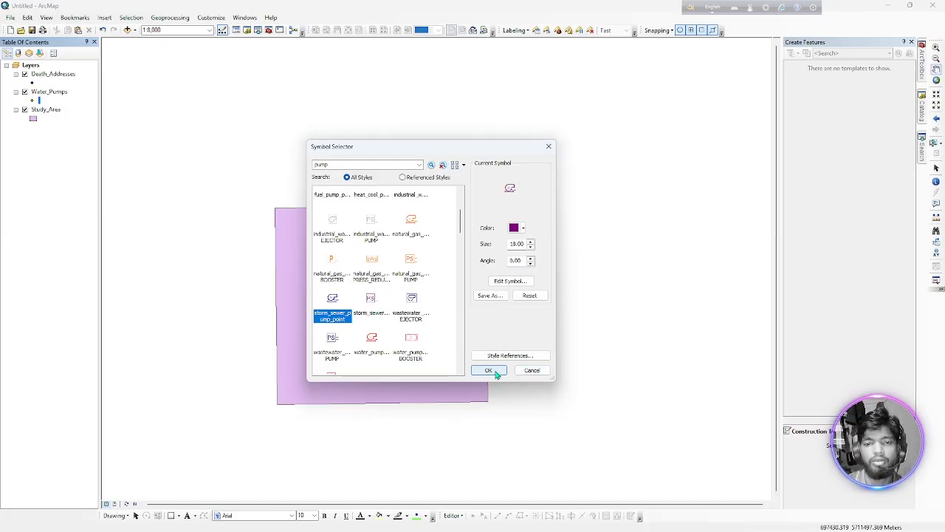
scroll(340, 341, down, 3)
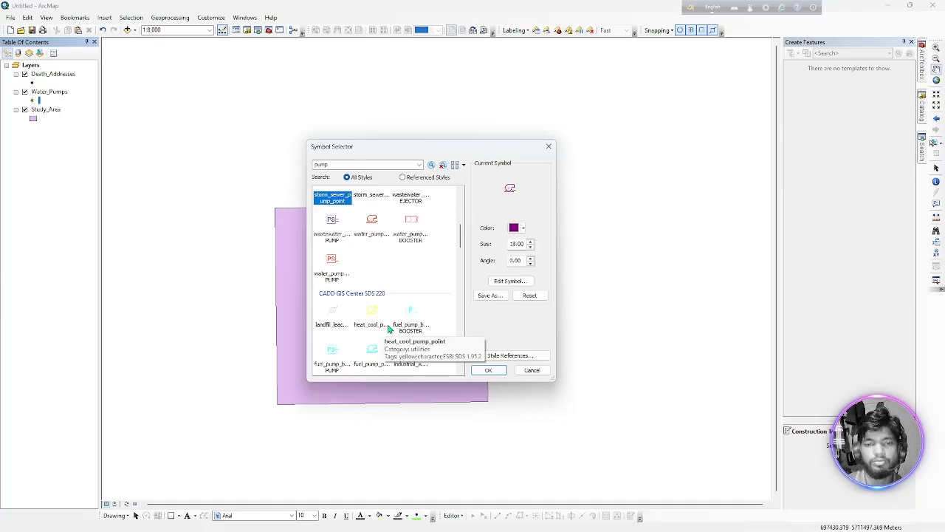
scroll(401, 341, down, 5)
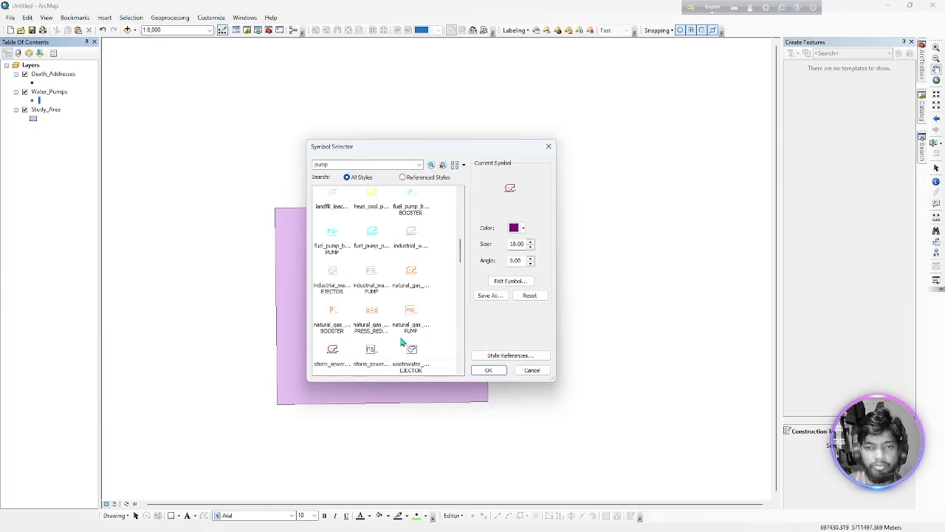
scroll(402, 342, down, 4)
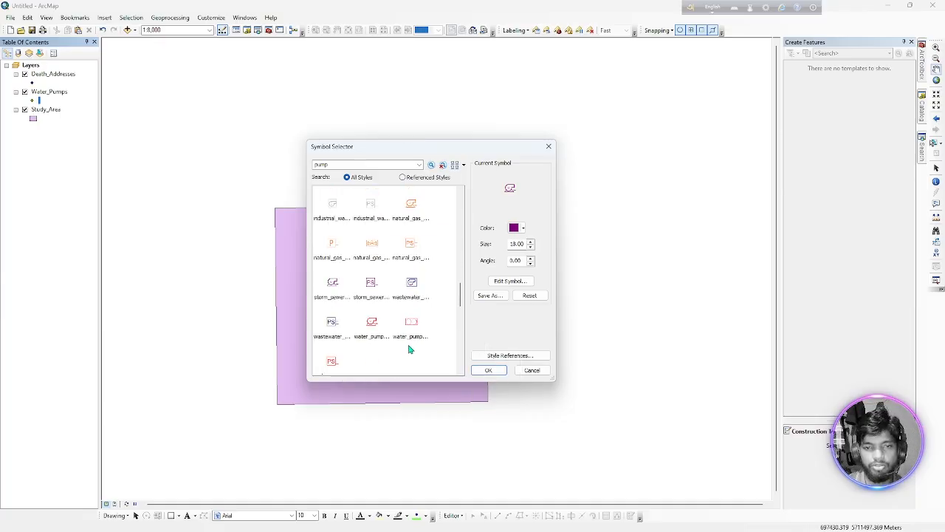
click(489, 371)
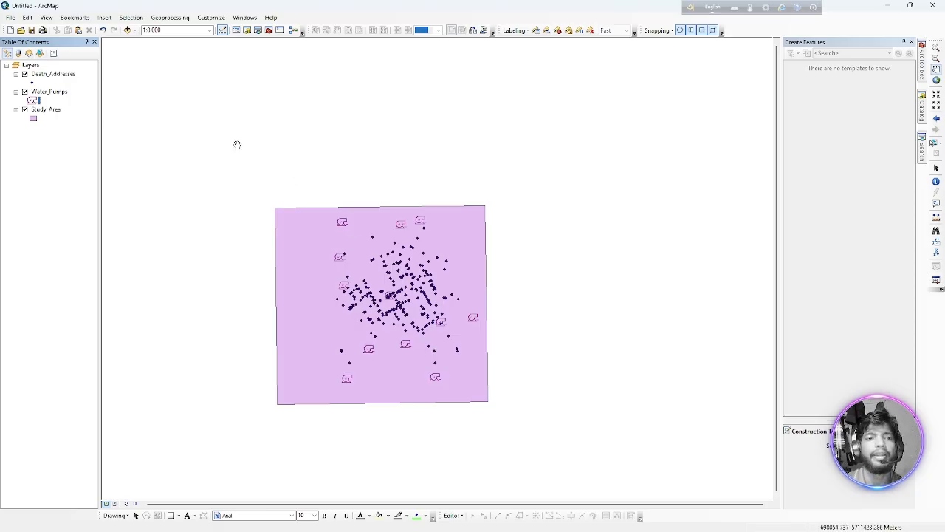
Try the Circle 1 symbol and the green Triangle 2 symbol on the Death_Addresses layer.
click(32, 83)
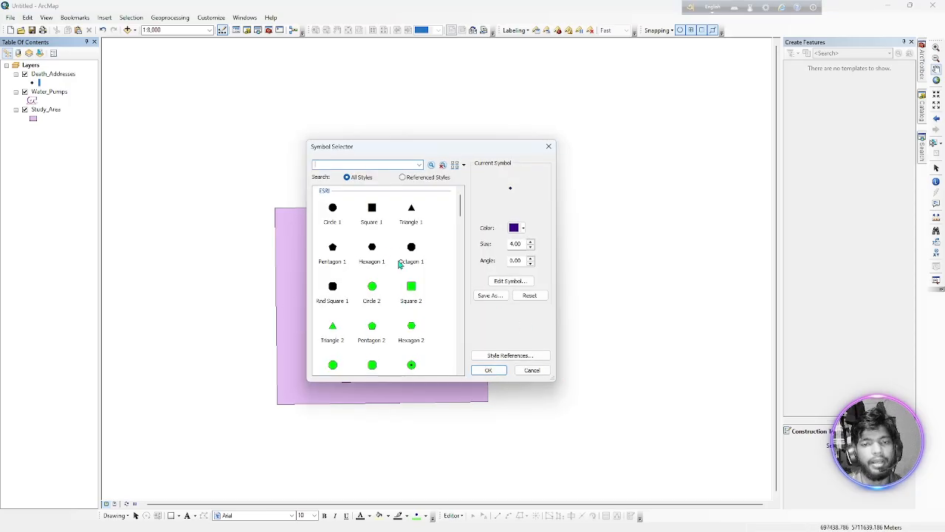
click(332, 210)
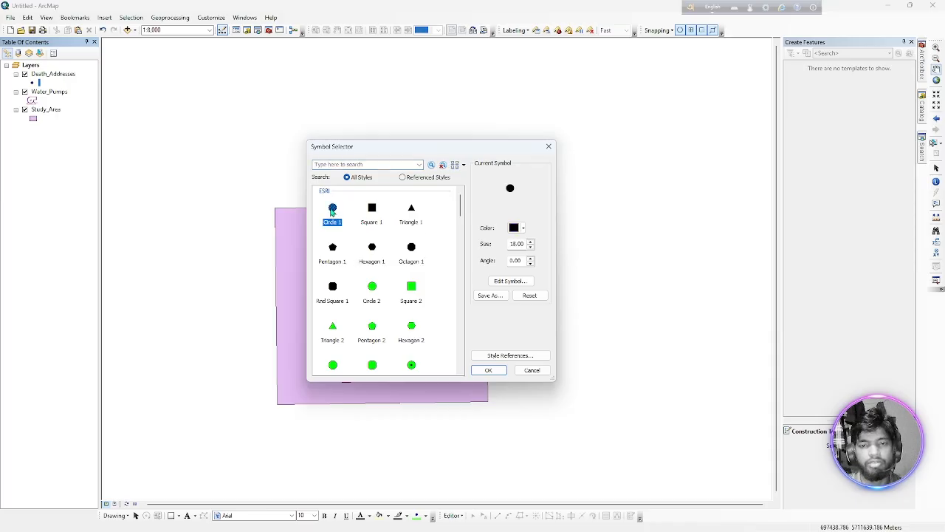
click(487, 370)
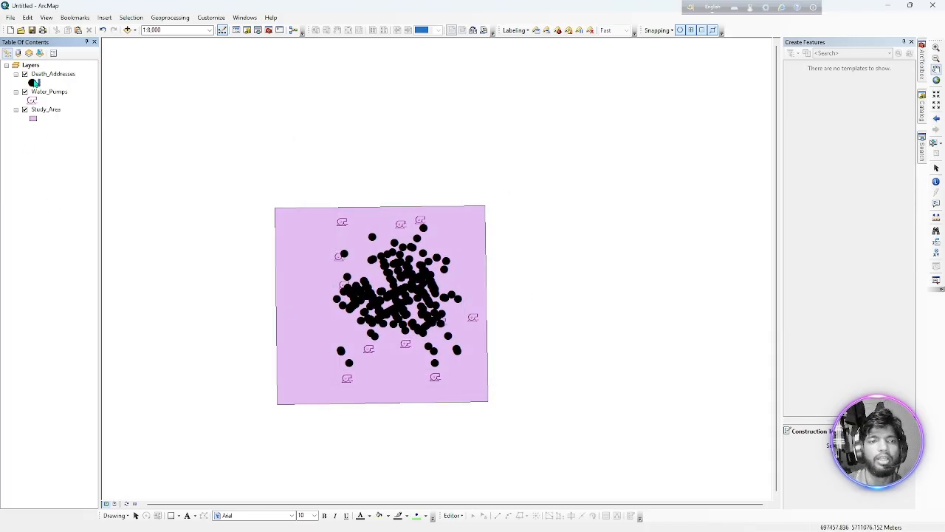
click(34, 82)
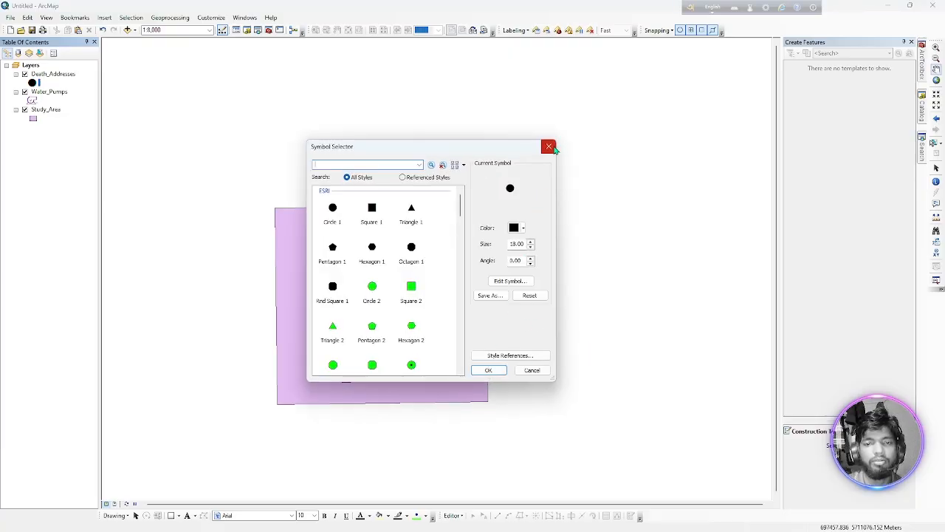
click(338, 327)
click(488, 370)
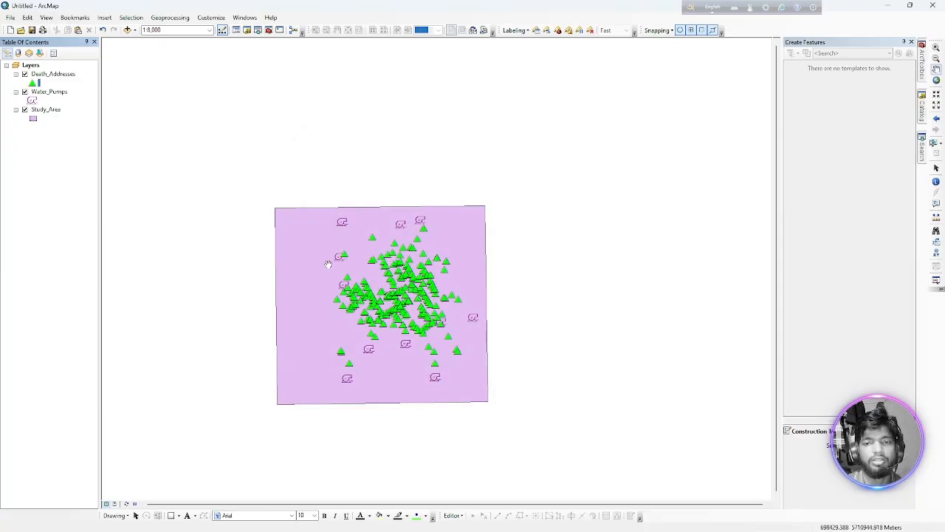
Compare the graduated colors, graduated symbols and proportional symbols options in the Death_Addresses layer's symbology properties.
double_click(54, 76)
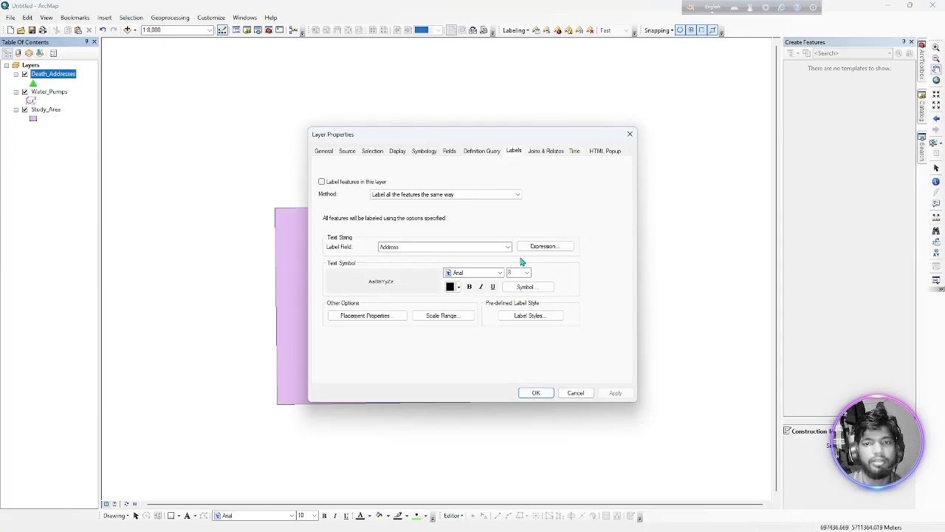
click(424, 152)
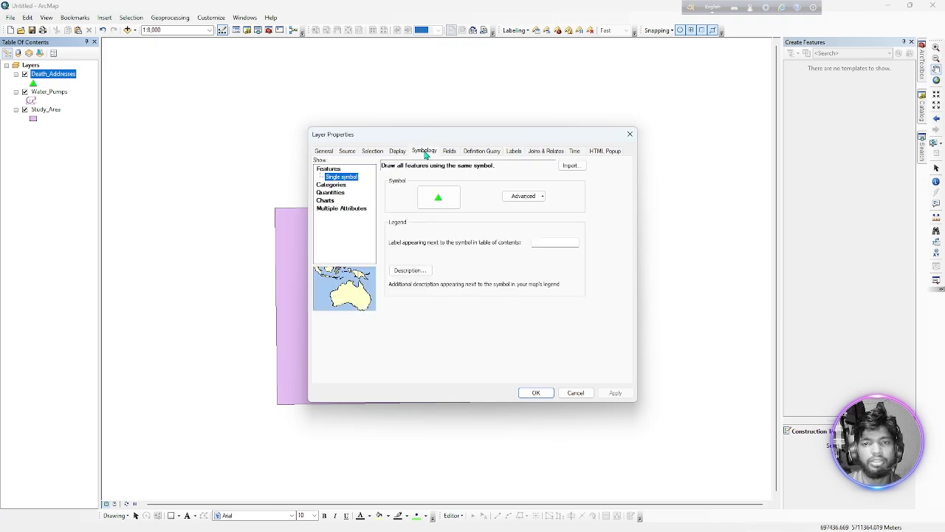
click(340, 194)
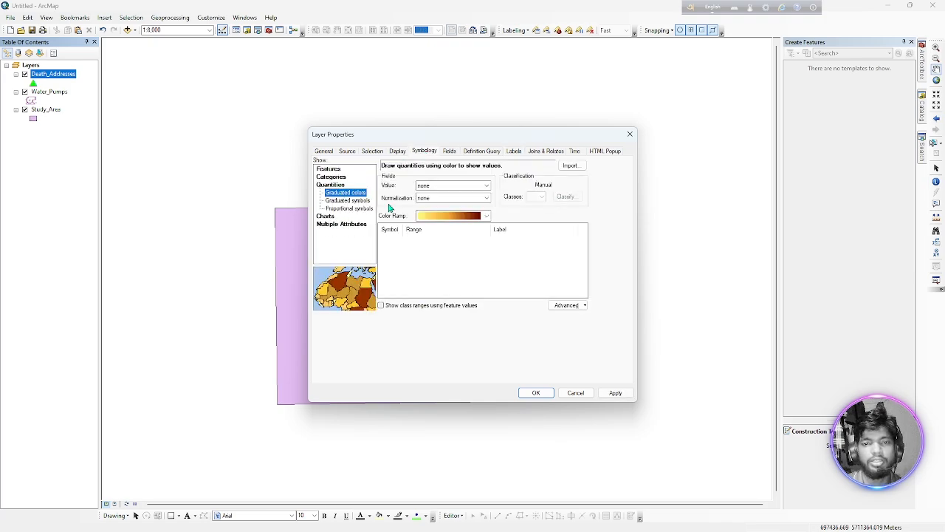
click(335, 201)
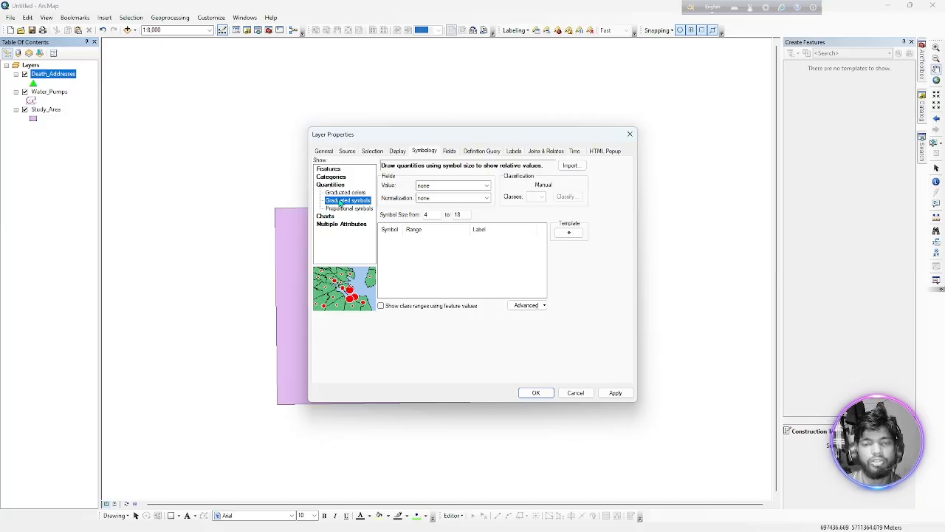
click(341, 194)
click(341, 201)
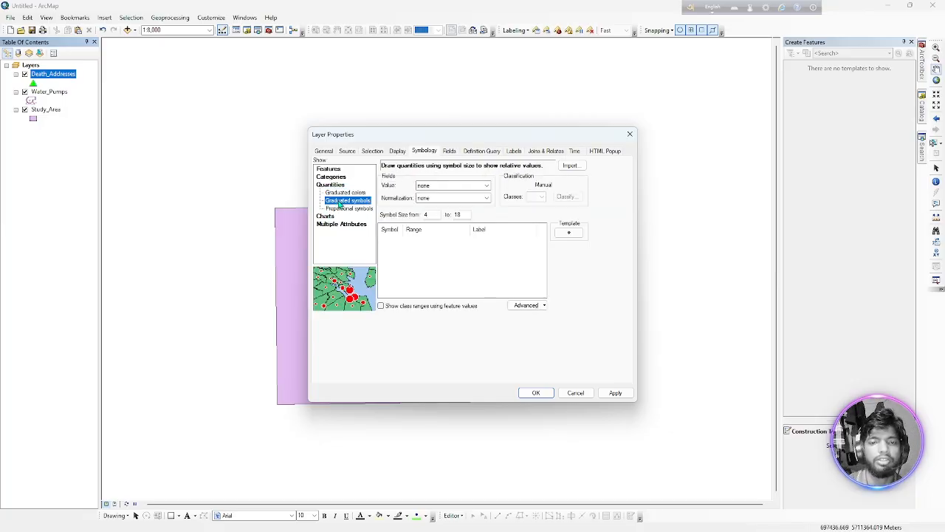
click(336, 209)
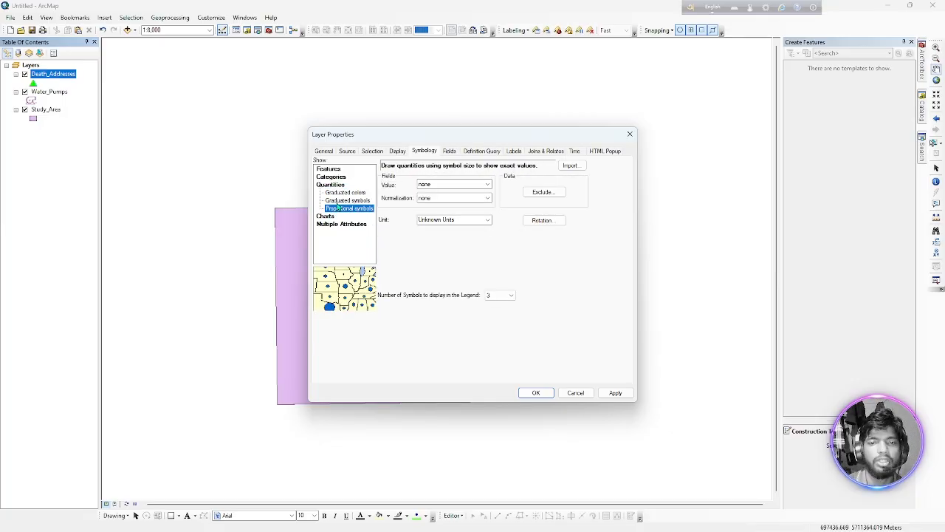
click(337, 202)
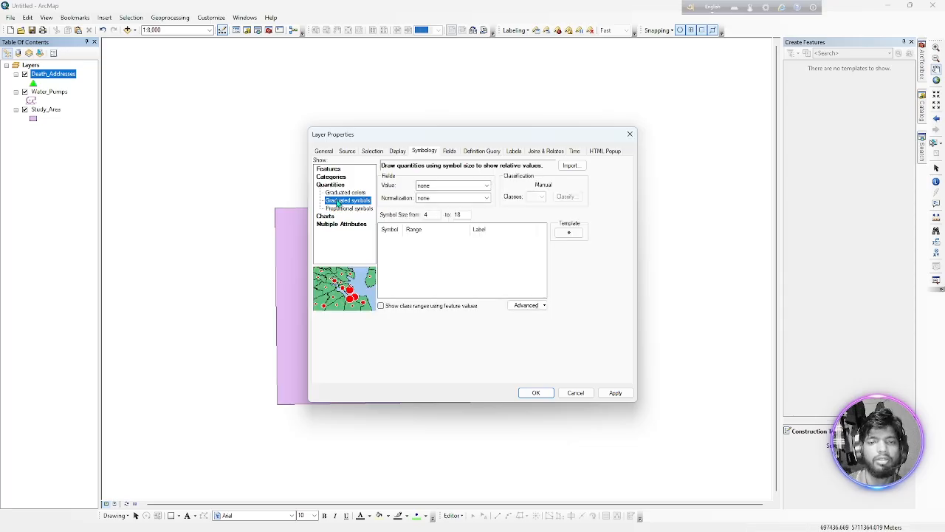
Symbolize Death_Addresses with graduated colors using Num_Cases as the value field.
click(340, 193)
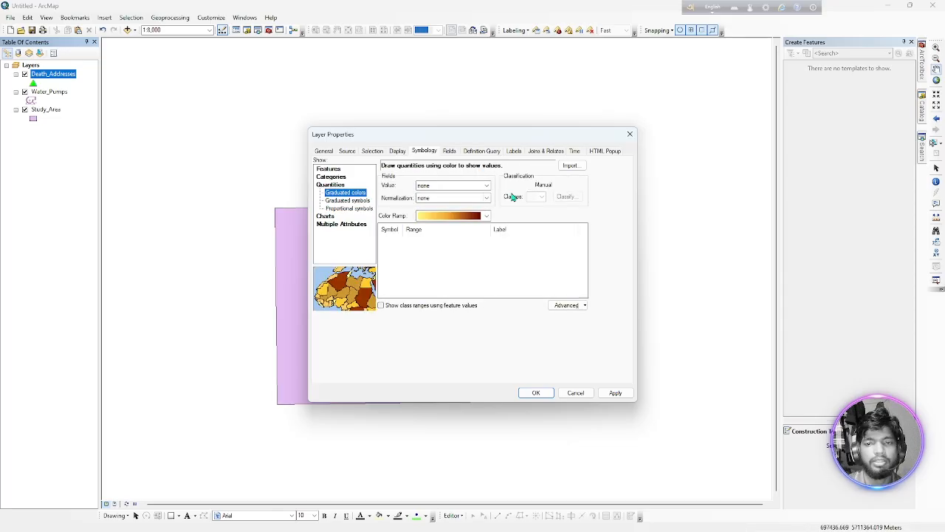
click(487, 185)
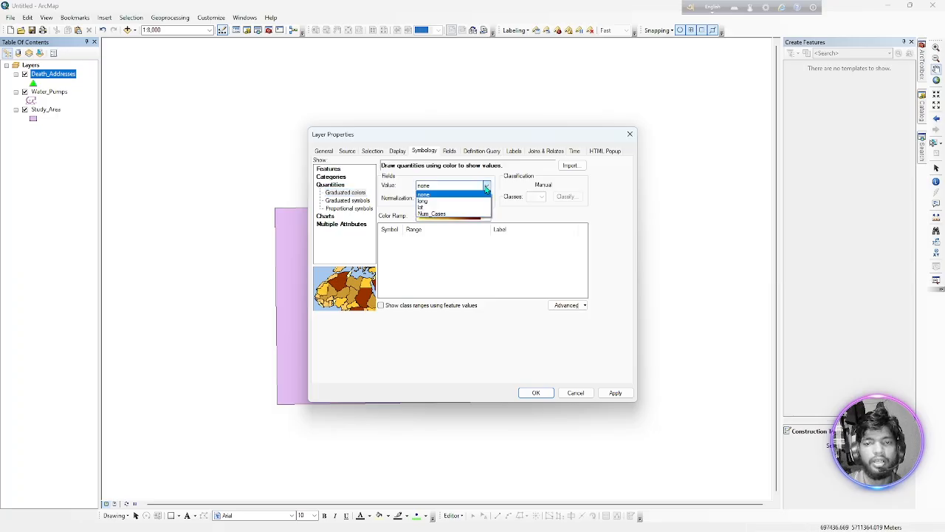
click(448, 214)
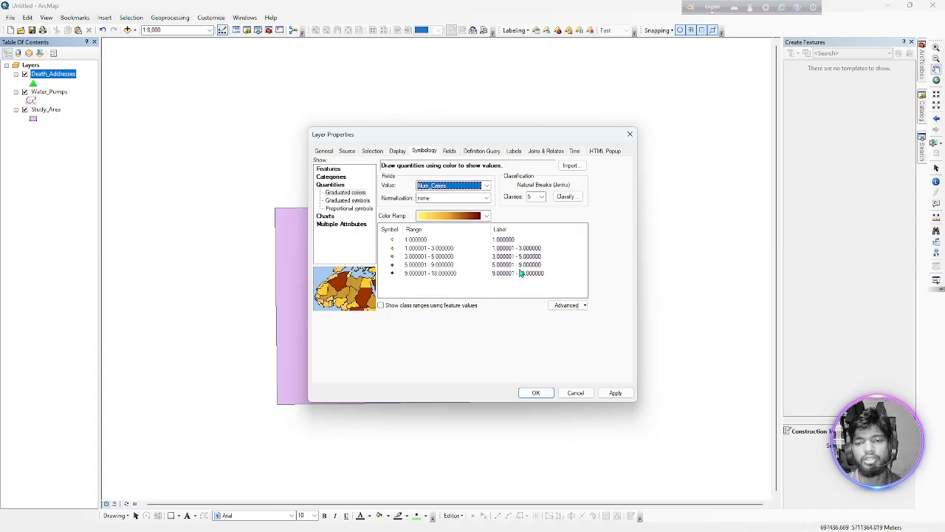
click(537, 392)
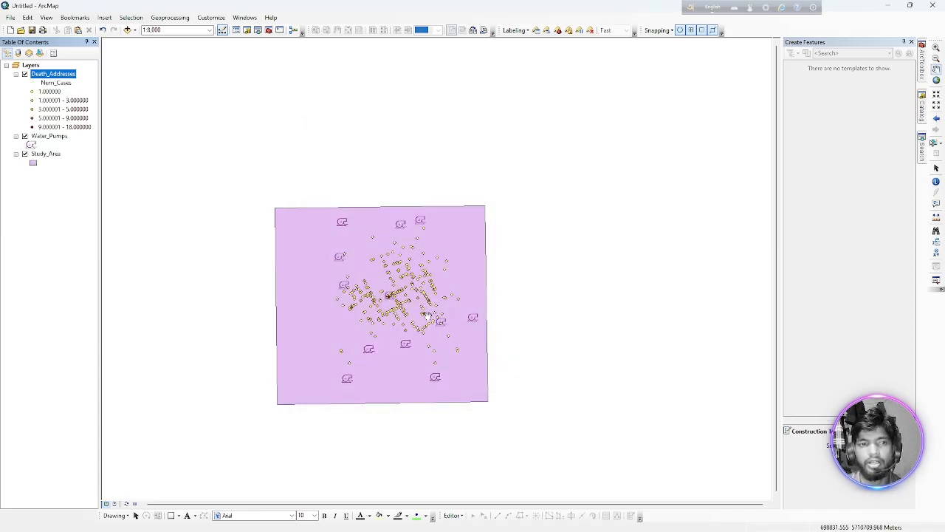
Change the Death_Addresses symbology to graduated symbols based on Num_Cases.
double_click(74, 74)
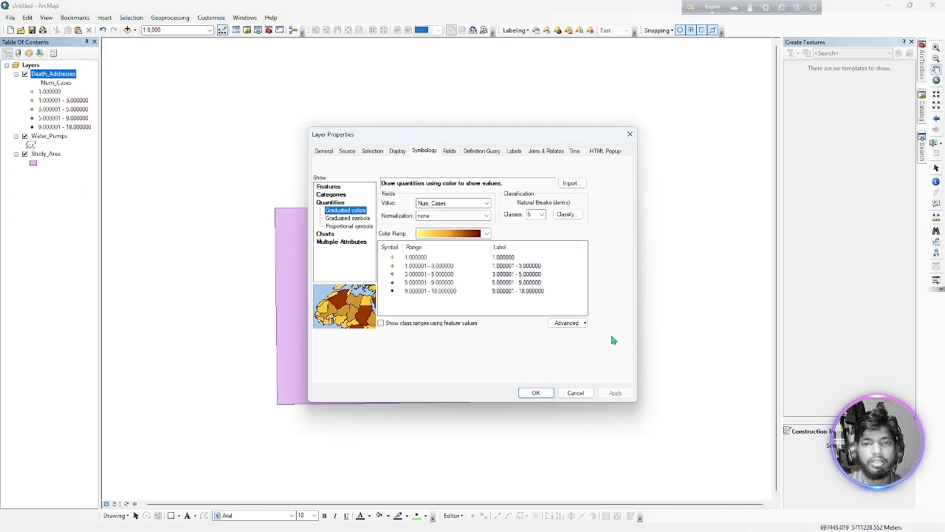
click(351, 217)
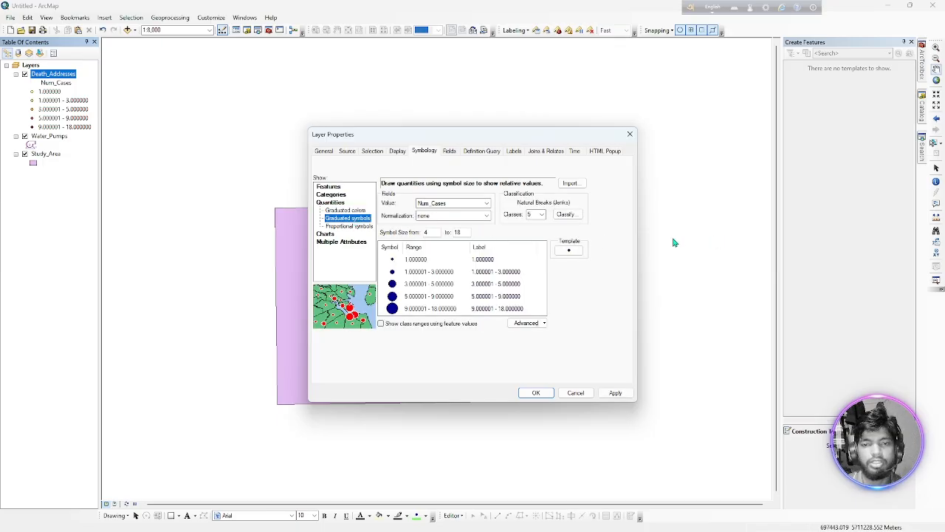
click(544, 394)
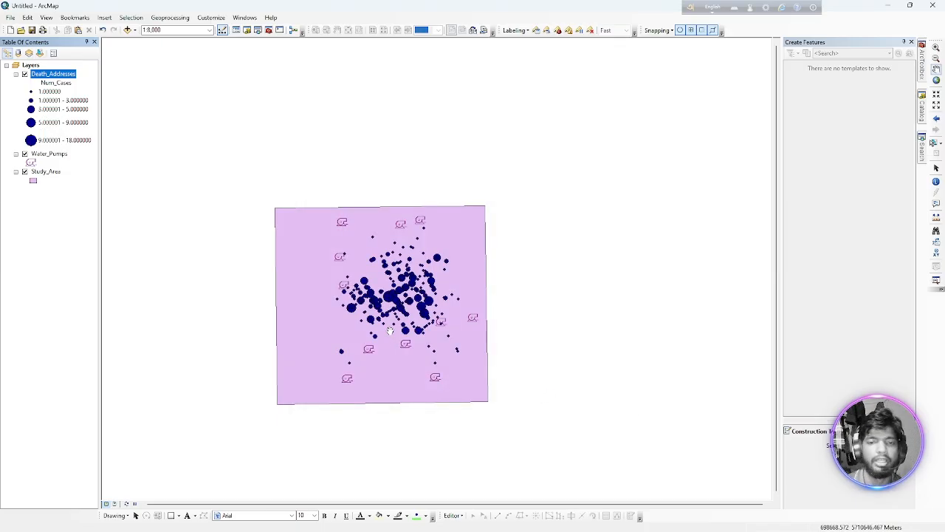
Examine the graduated death markers on the map and the symbol settings of the largest Num_Cases class.
scroll(414, 329, up, 2)
scroll(410, 331, up, 2)
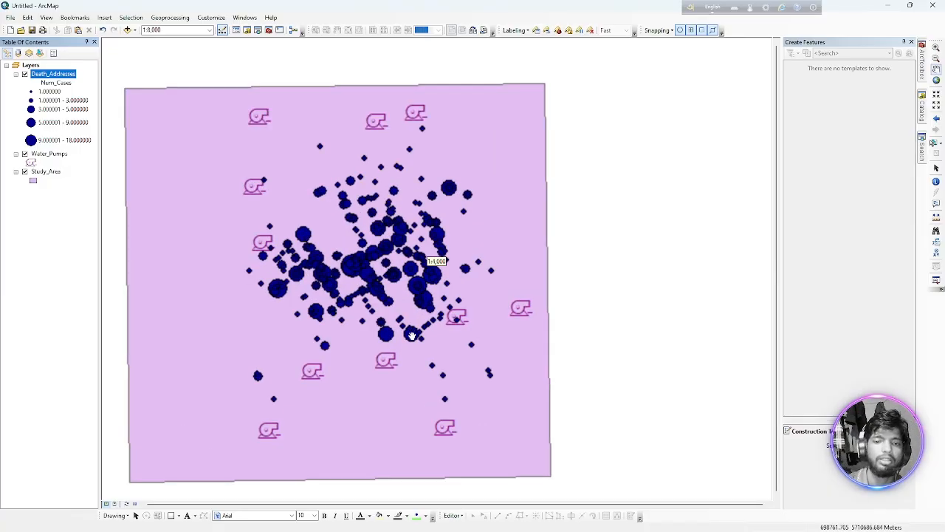
double_click(31, 141)
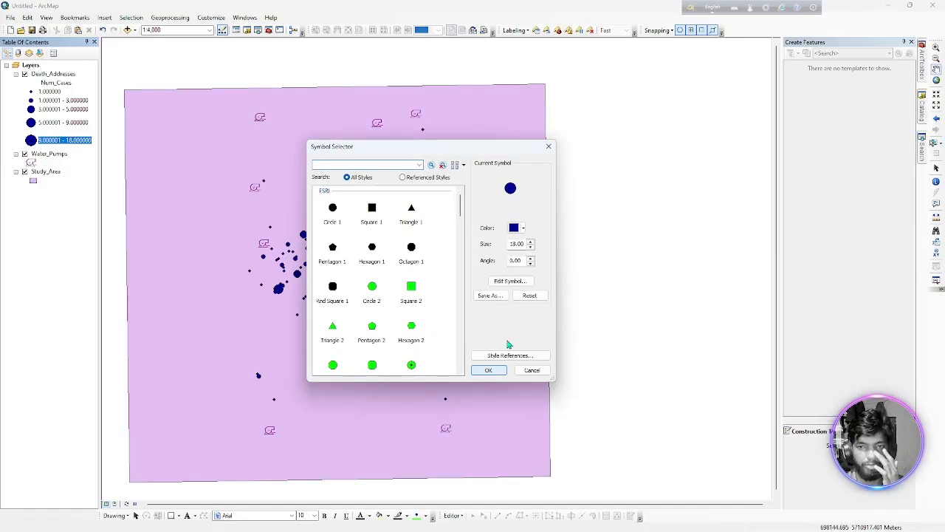
click(549, 146)
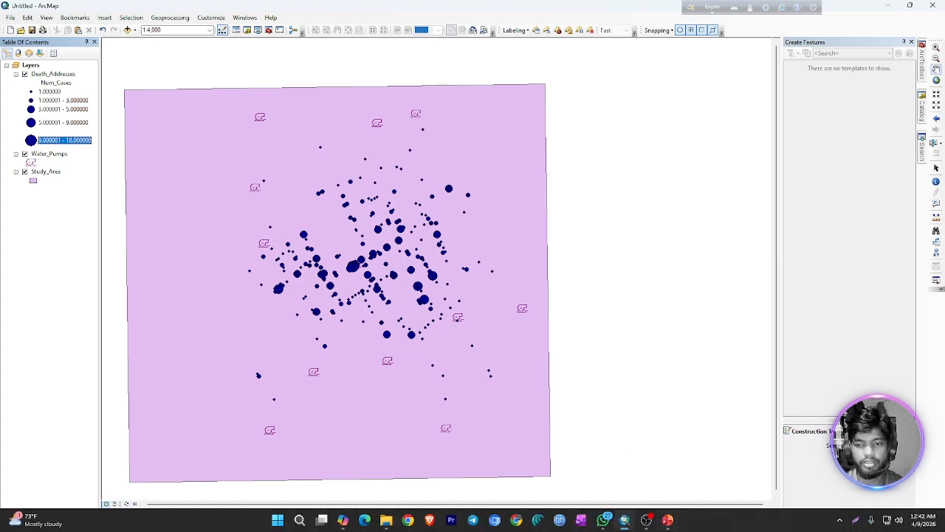
Switch to the GIS_03.pptx presentation in PowerPoint and go to the closing Thank You slide.
click(669, 520)
key(Down)
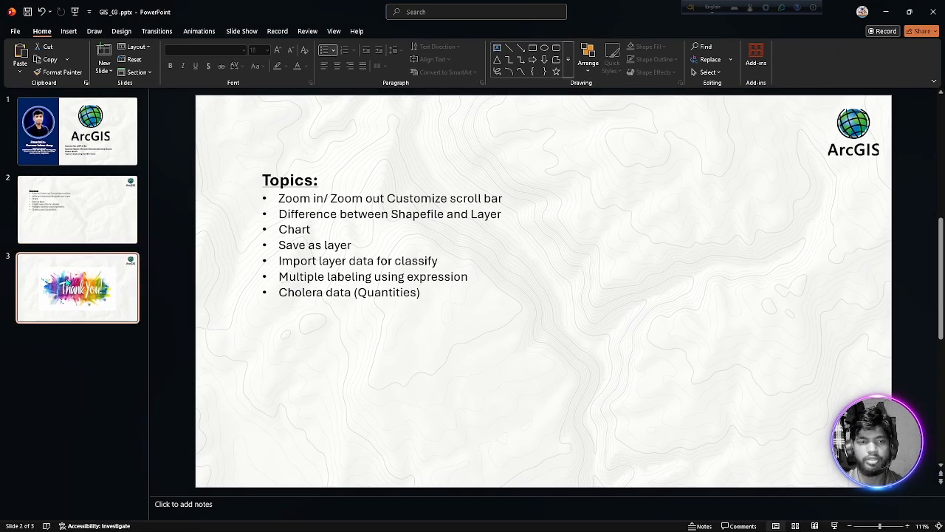